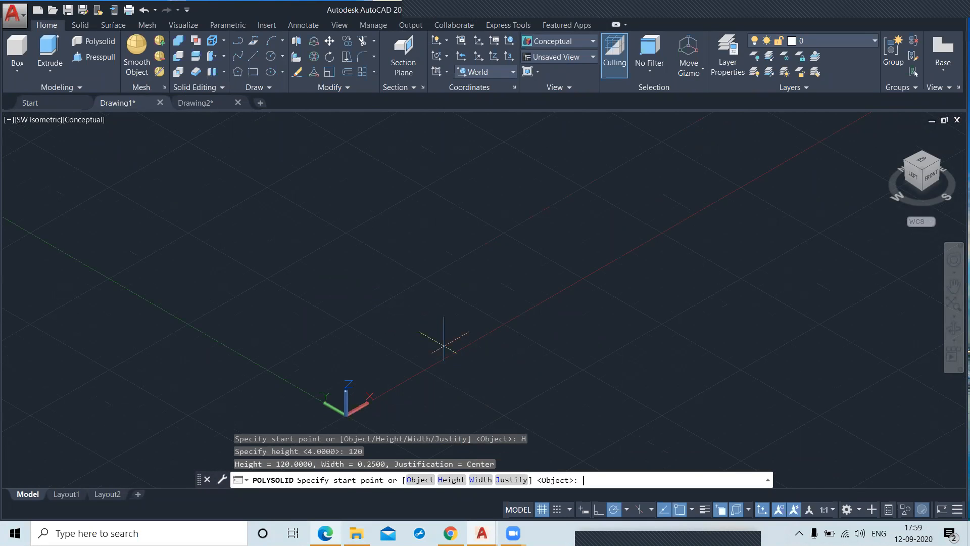
- Set the polysolid width to 9 and place the outer wall's start point close to the origin in the Top view
click(480, 480)
key(Return)
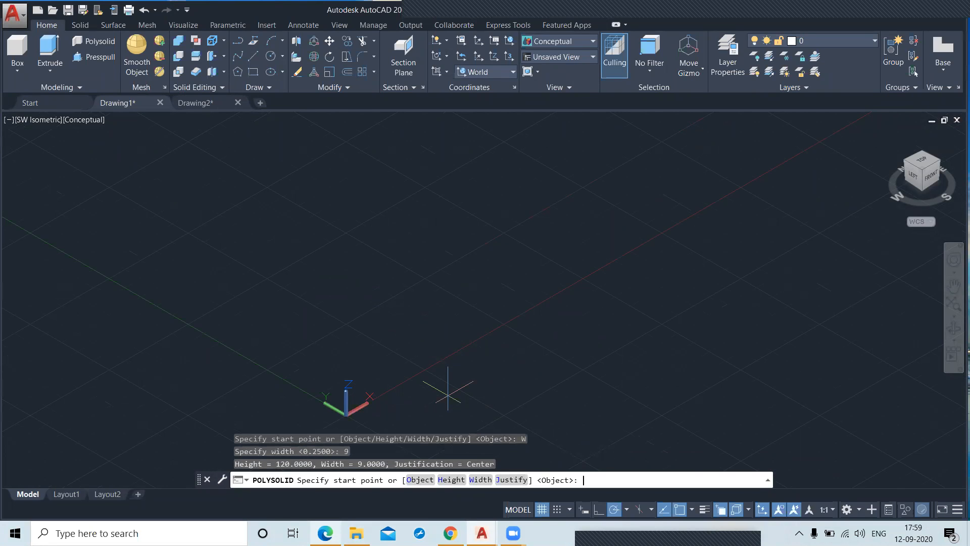
click(928, 168)
middle_drag(472, 315, 273, 391)
click(293, 189)
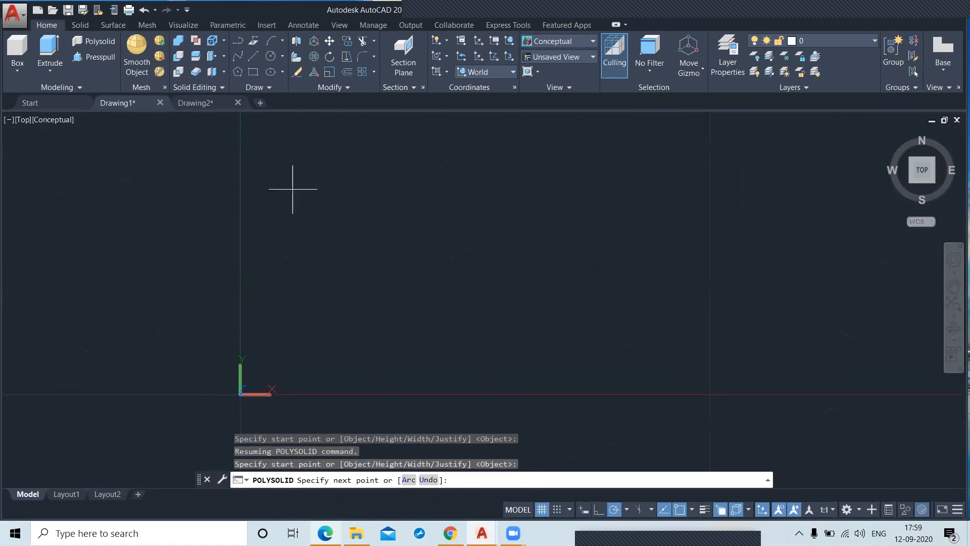
- Draw the first outer wall segment 360 units long in the positive X direction
scroll(469, 191, down, 5)
scroll(471, 191, down, 2)
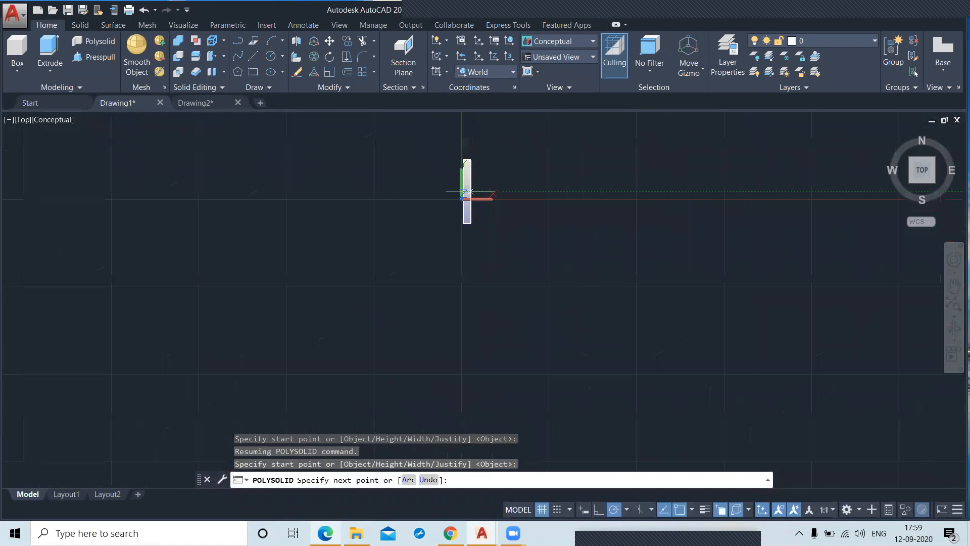
scroll(714, 188, down, 1)
scroll(717, 189, down, 2)
middle_drag(716, 189, 258, 317)
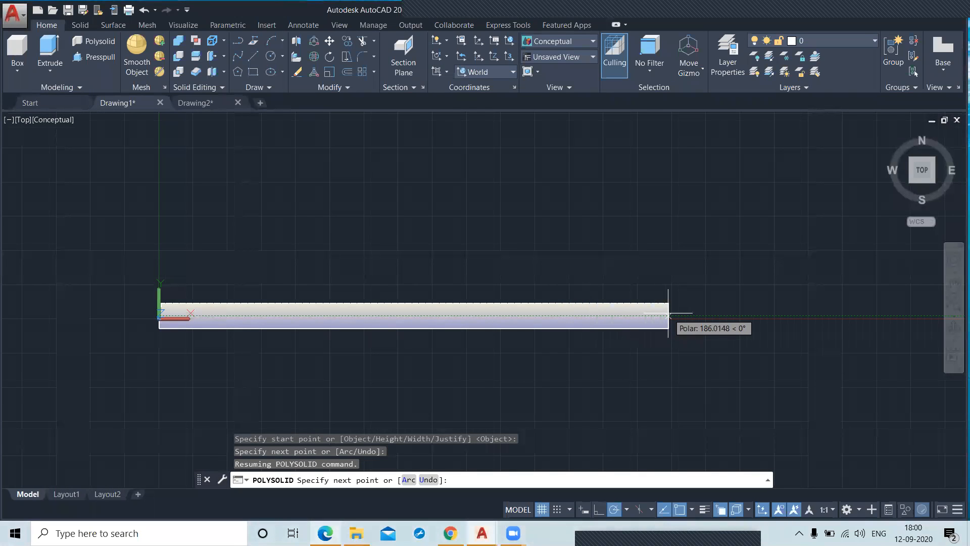
scroll(669, 313, down, 1)
middle_drag(793, 317, 578, 329)
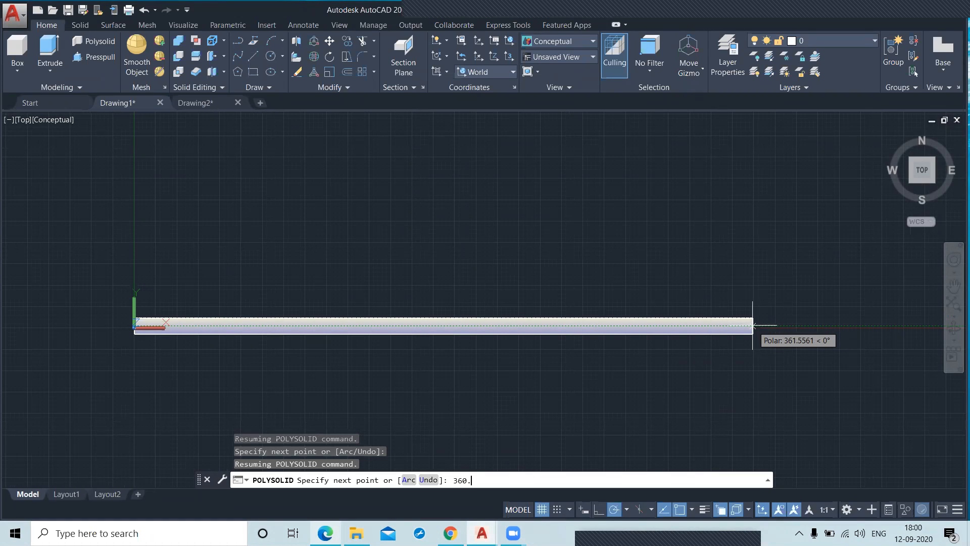
key(Return)
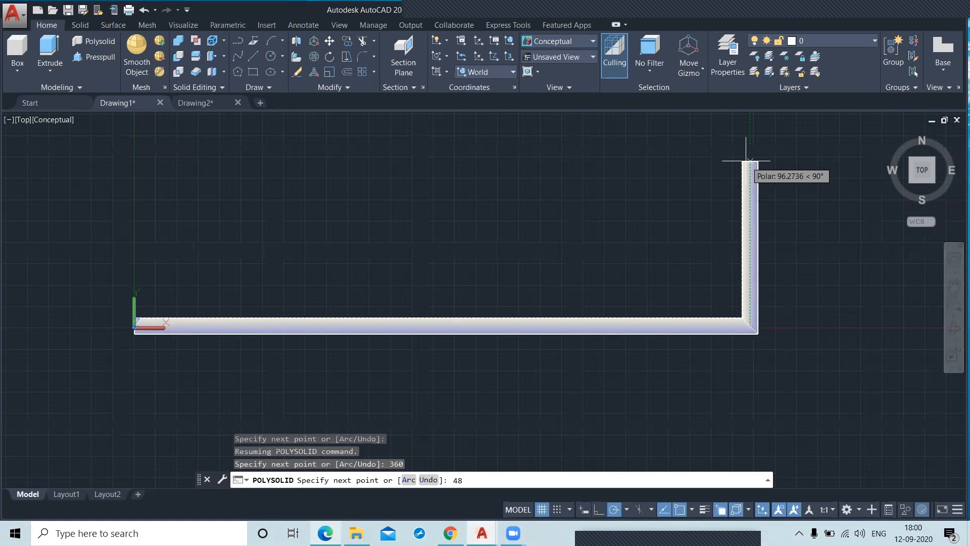
- Complete the rectangular outer wall with a 480-unit segment in +Y, a 360-unit segment in -X and a closing segment
text(480)
key(Return)
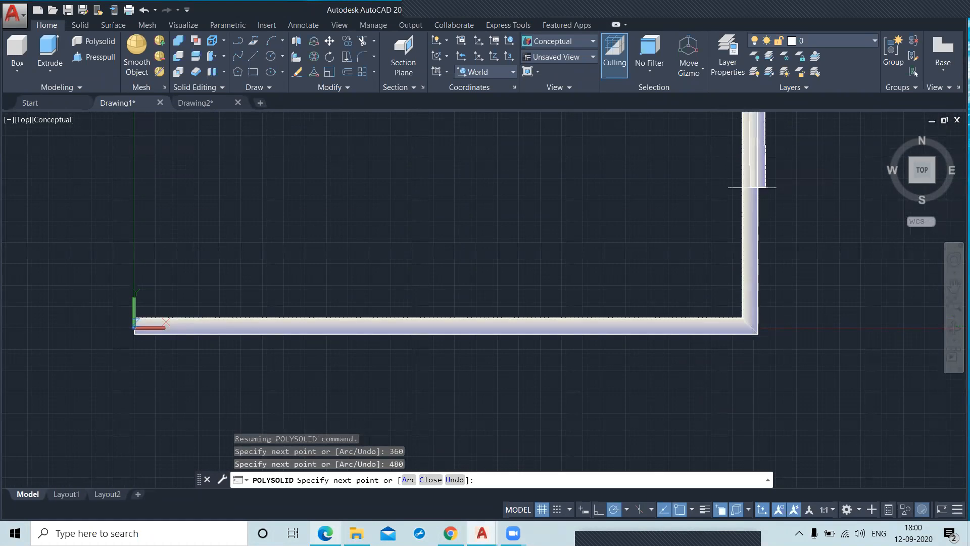
scroll(677, 239, down, 4)
scroll(677, 238, down, 1)
middle_drag(677, 257, 671, 327)
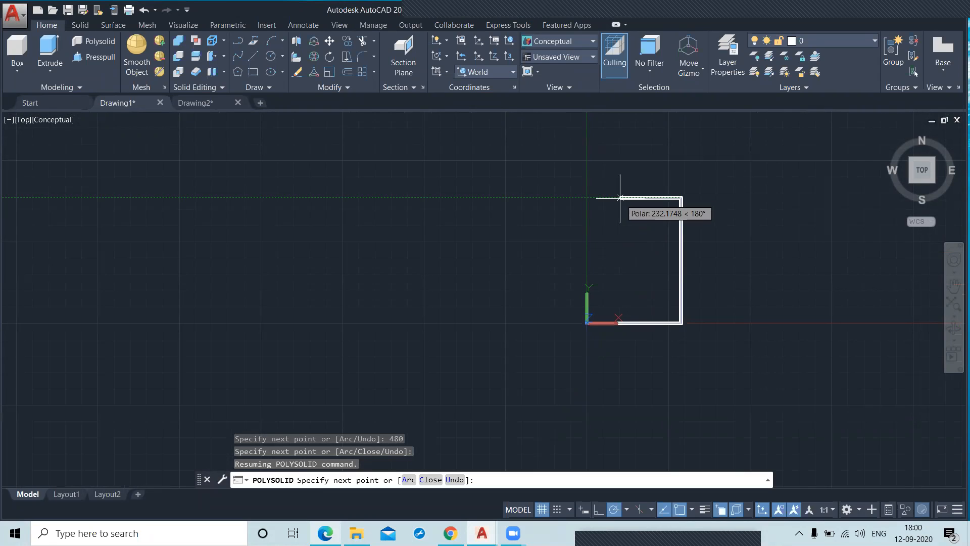
key(Return)
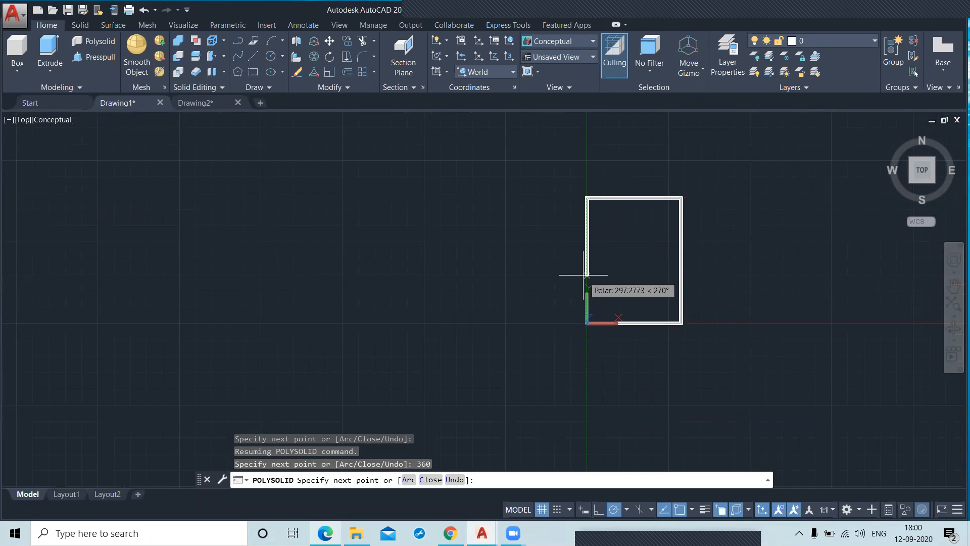
key(Return)
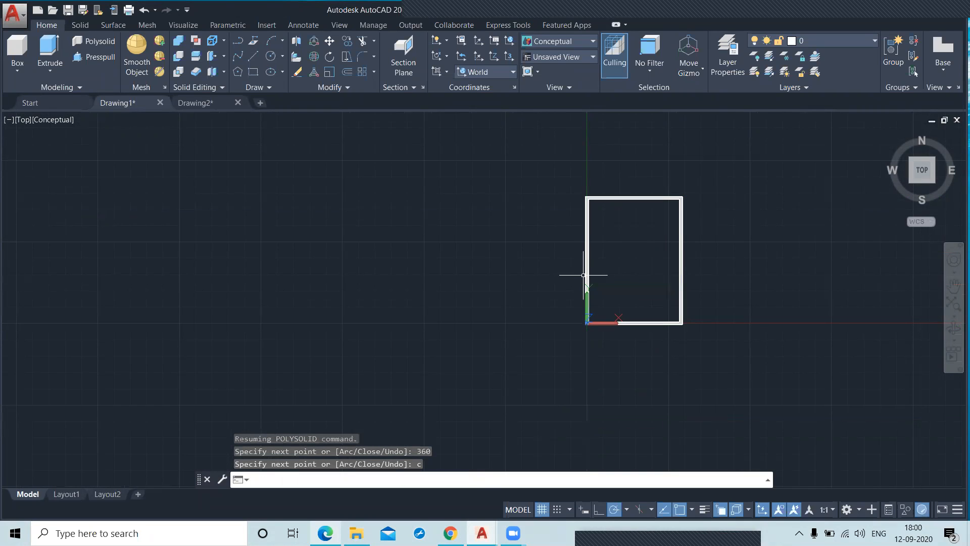
- Draw a straight polysolid partition across the full width of the plan, from the west wall to the east wall, above mid-height
scroll(597, 325, up, 3)
scroll(598, 324, down, 2)
middle_drag(626, 359, 568, 400)
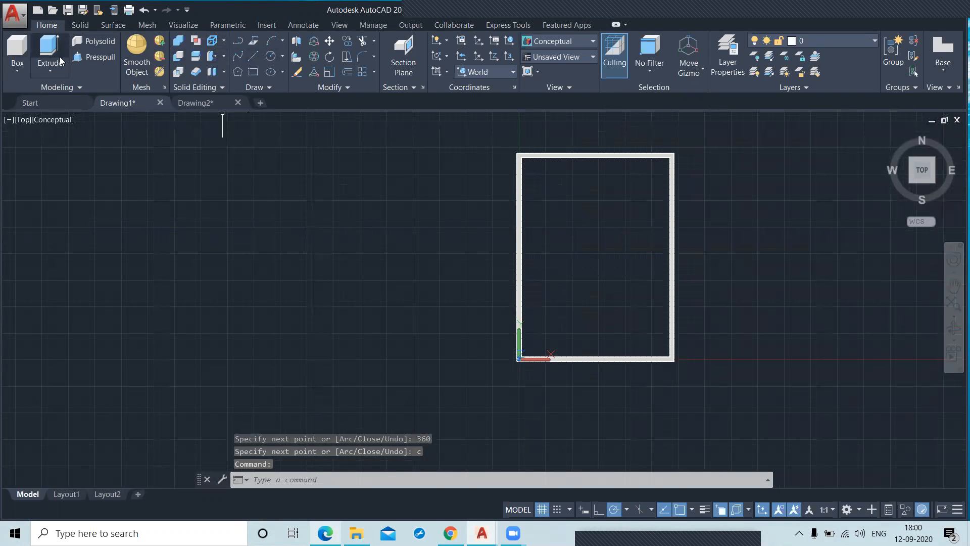
click(93, 42)
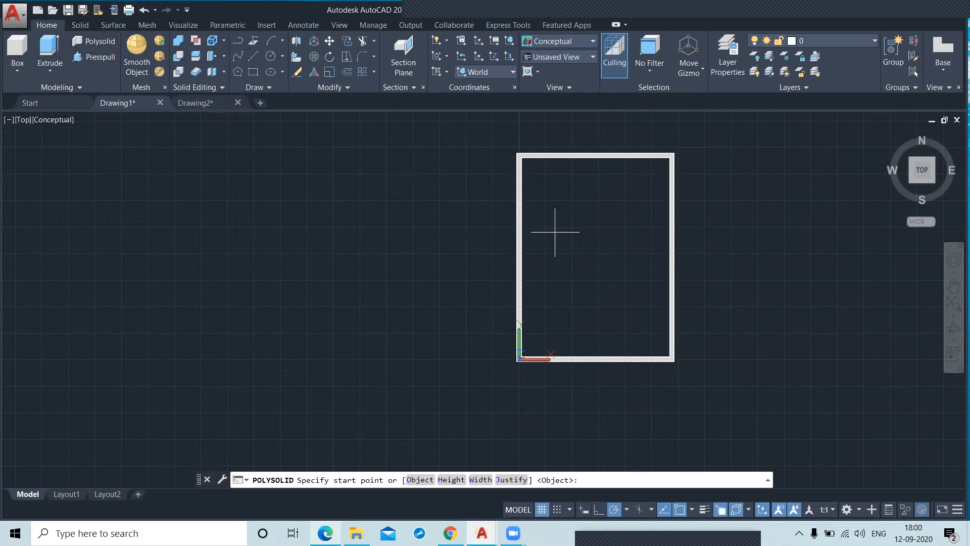
click(519, 232)
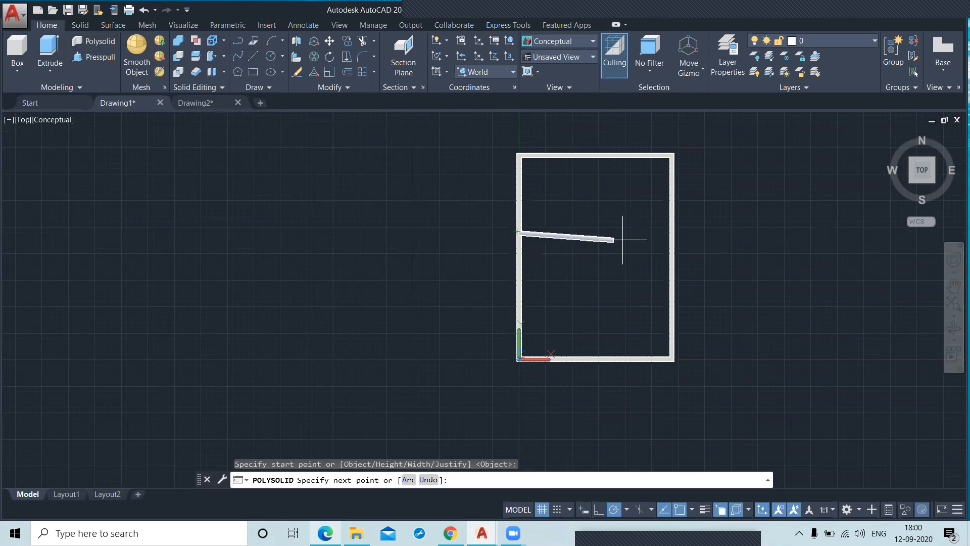
click(671, 232)
right_click(721, 233)
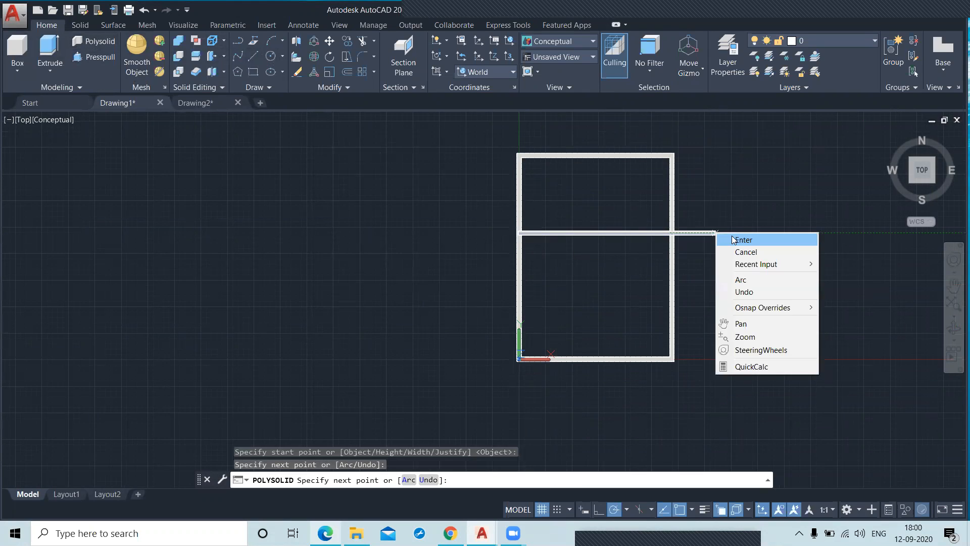
click(732, 240)
- Draw a polysolid partition from the middle of the north wall down to the cross partition, dividing the upper area into two rooms
right_click(586, 197)
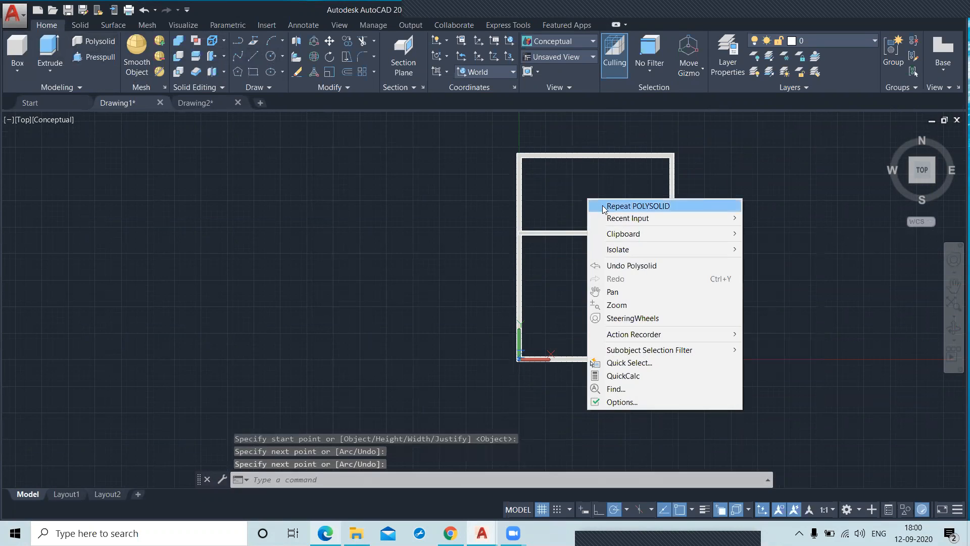
click(606, 205)
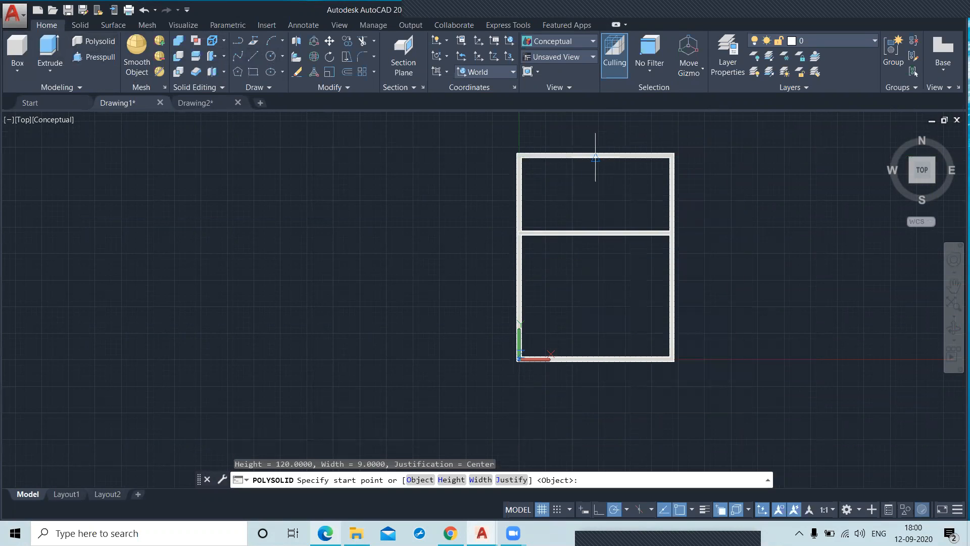
click(595, 158)
click(595, 232)
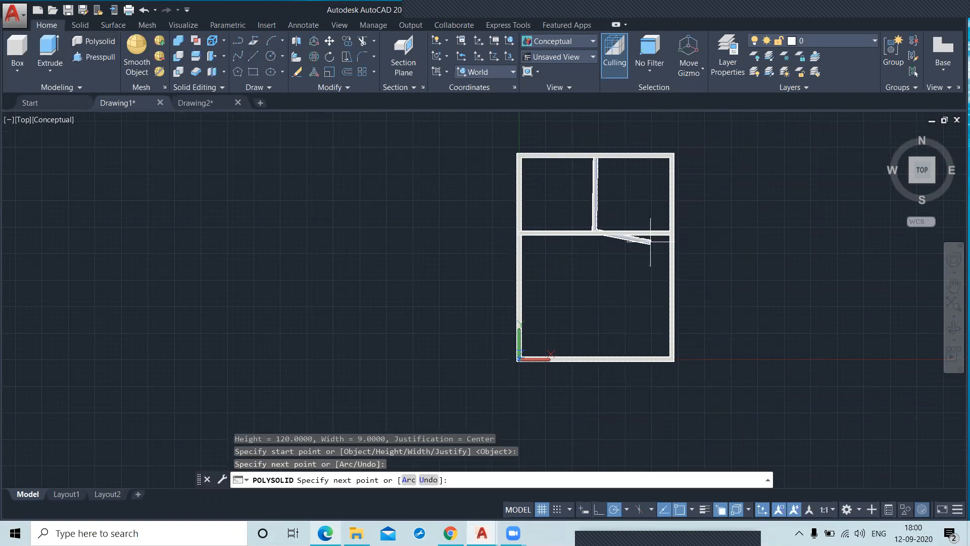
right_click(705, 249)
click(731, 255)
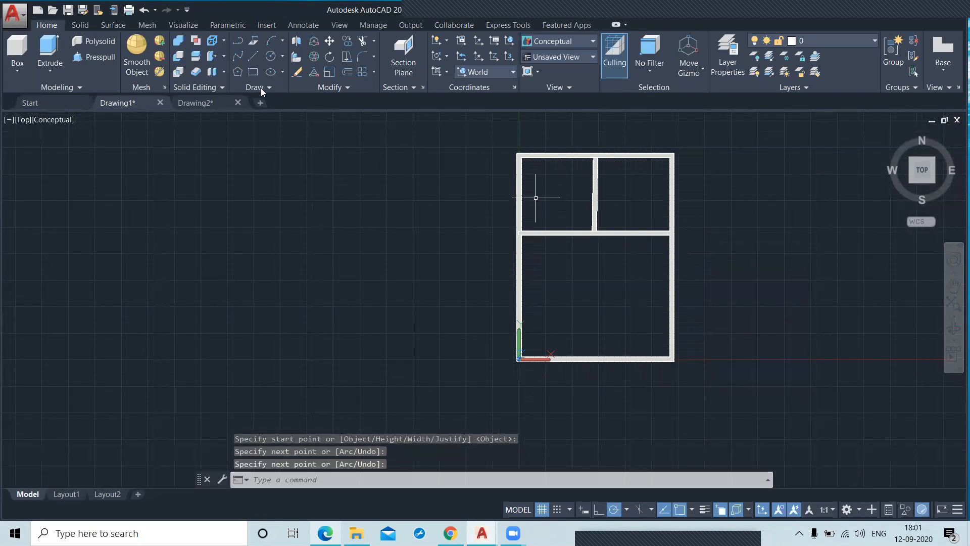
- Draw an L-shaped polysolid partition from the cross partition down and over to the east wall, enclosing a small room
key(Return)
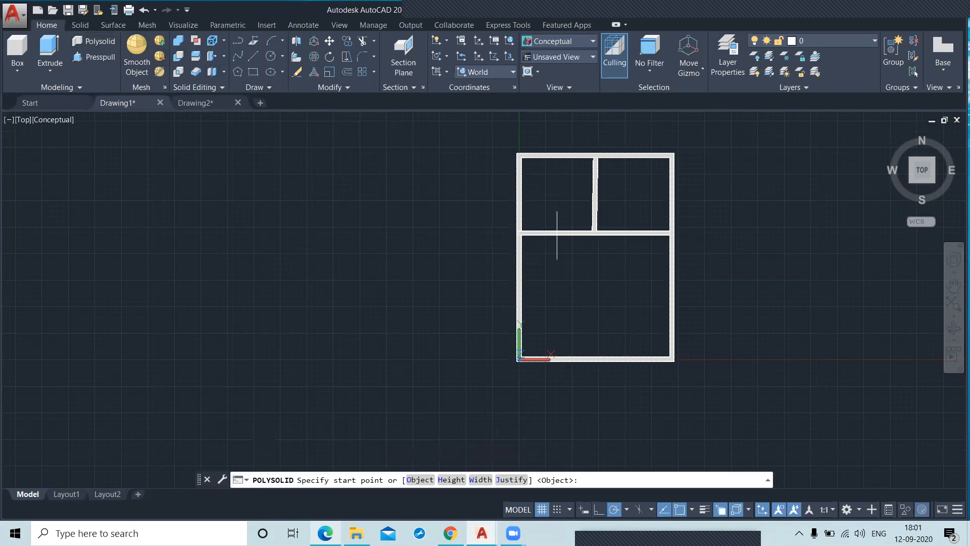
click(633, 235)
click(633, 291)
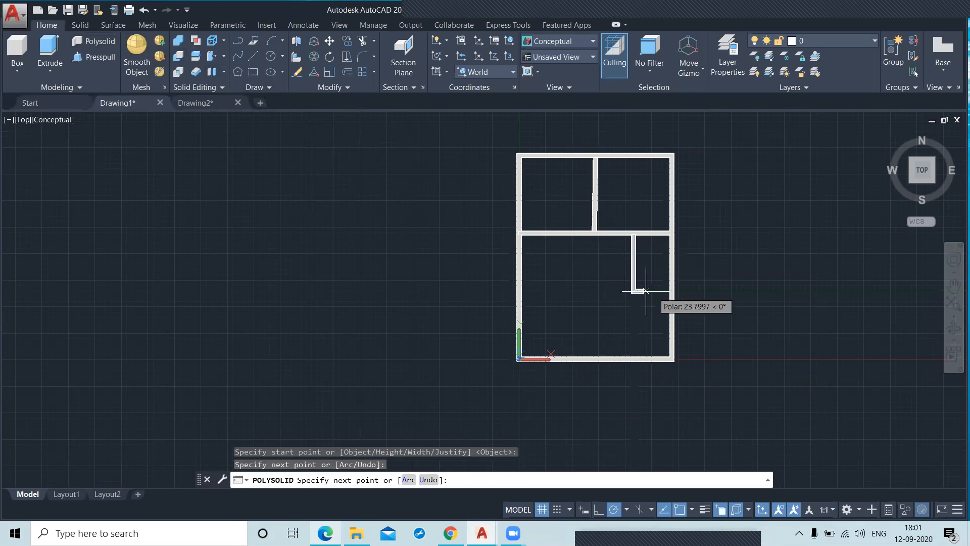
click(672, 295)
right_click(730, 288)
click(736, 292)
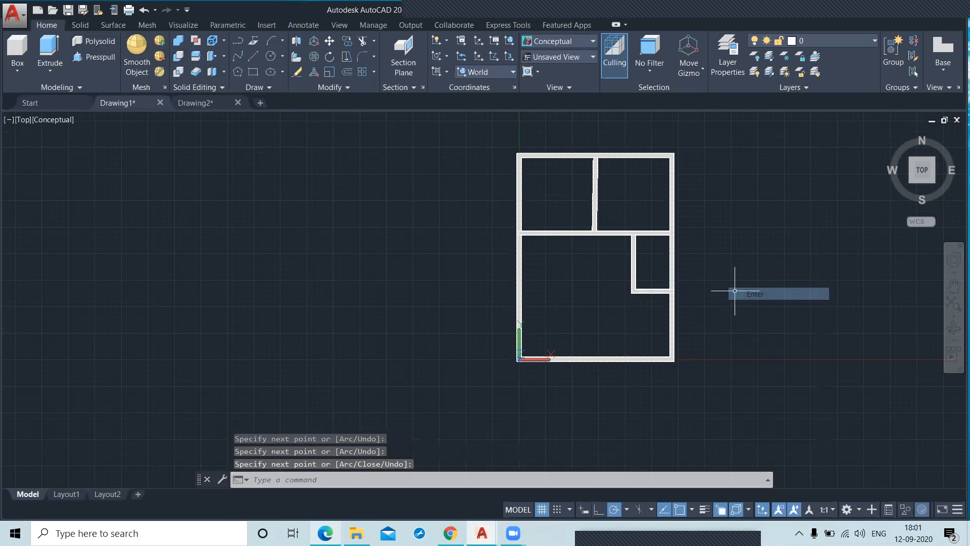
- Draw an L-shaped polysolid partition from the cross partition down and over to the west wall, enclosing a narrow room
right_click(554, 274)
click(568, 281)
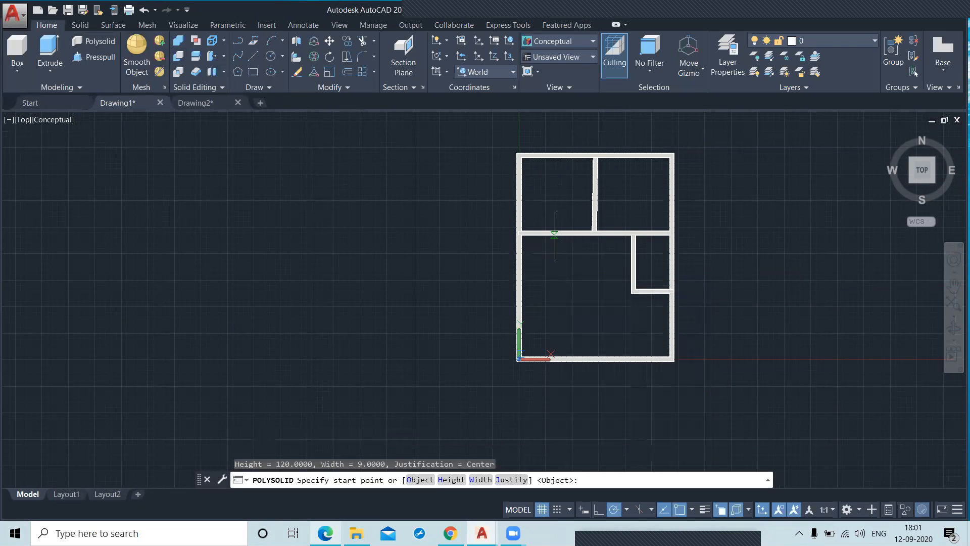
click(559, 233)
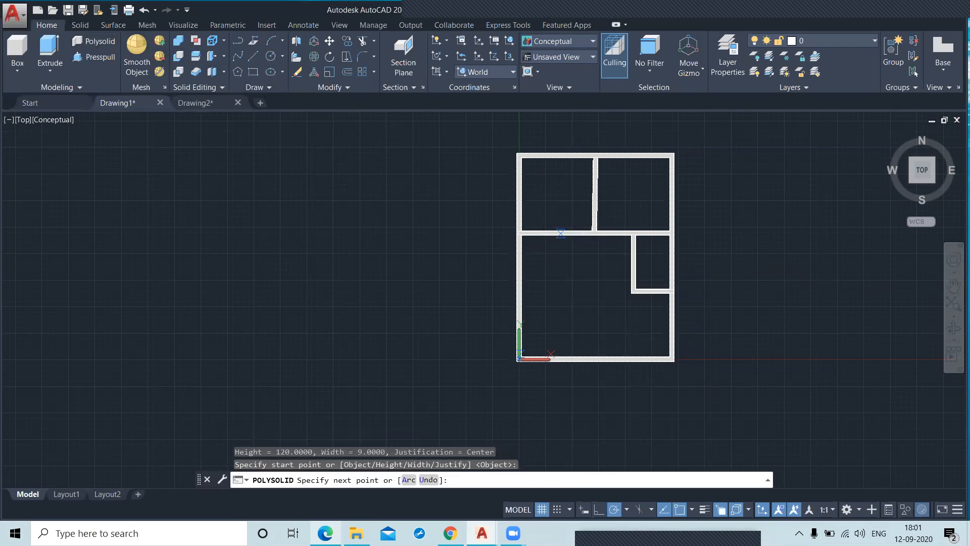
click(559, 314)
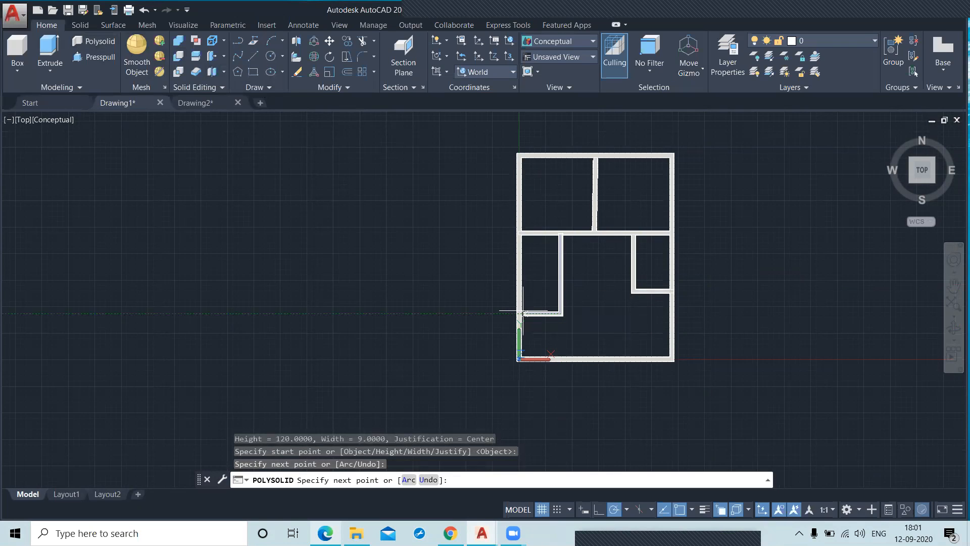
click(517, 314)
right_click(601, 345)
click(627, 352)
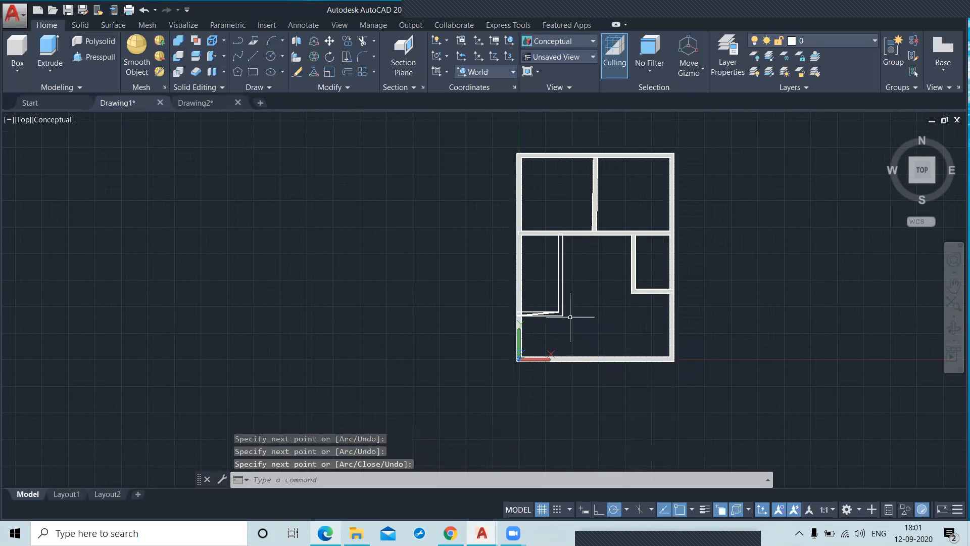
- Draw an L-shaped polysolid partition from the middle of the south wall up and over to the west room's L-shaped partition
scroll(521, 308, up, 3)
scroll(537, 320, down, 3)
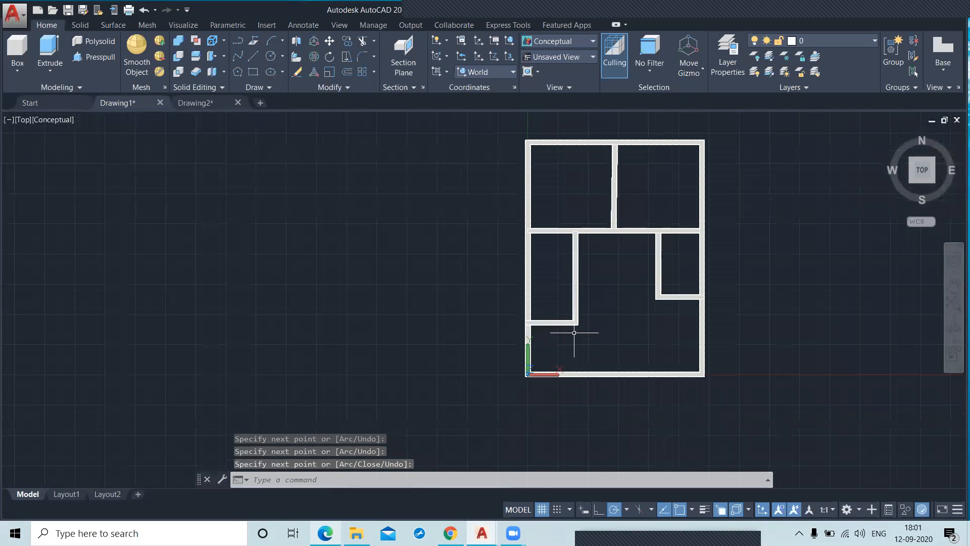
key(Return)
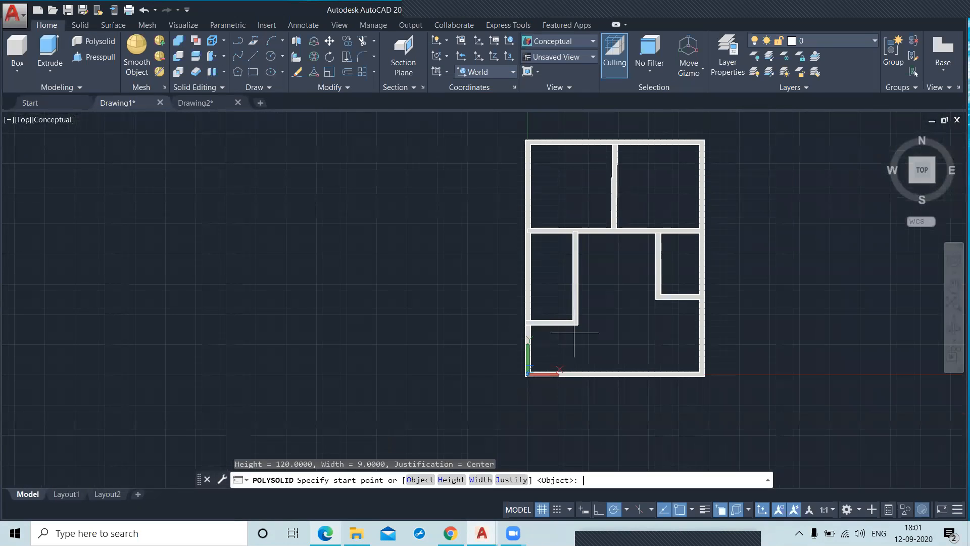
click(619, 374)
click(619, 300)
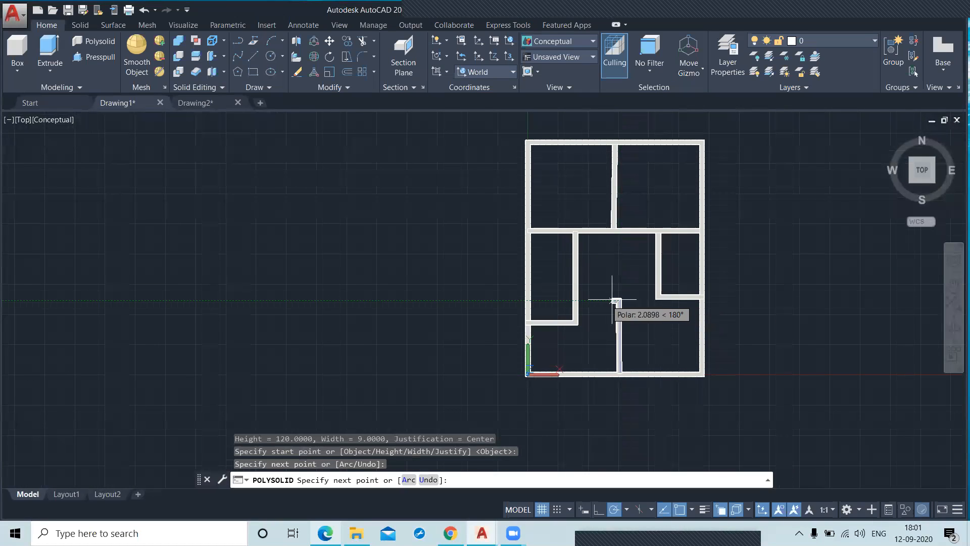
click(576, 301)
right_click(776, 284)
click(797, 292)
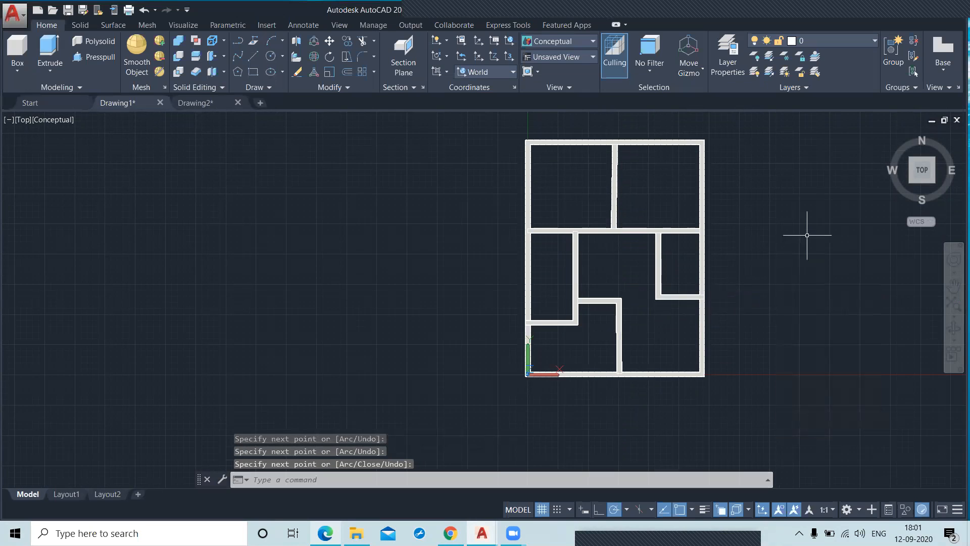
- Delete the cross partition and the two L-shaped partitions that run from it to the east and west walls
click(889, 134)
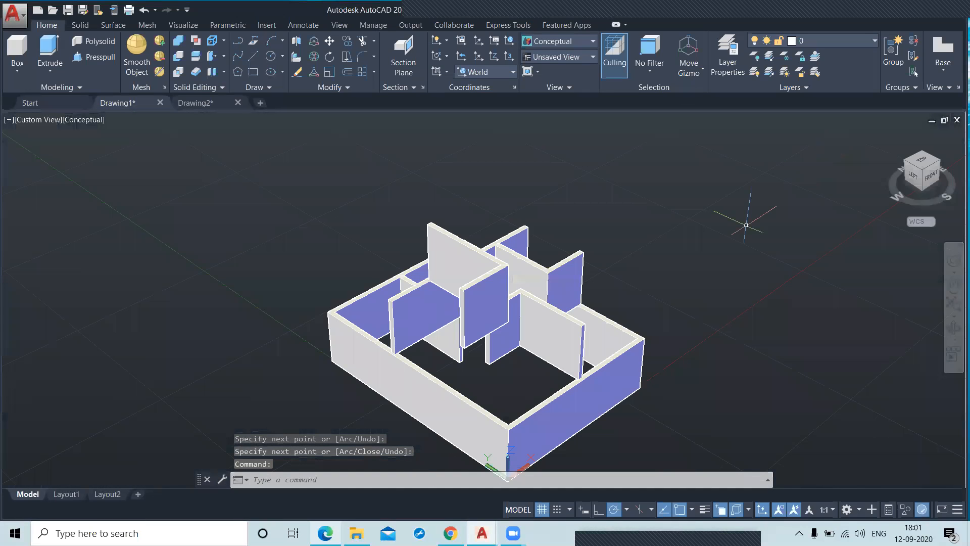
shift+middle_drag(735, 262, 724, 347)
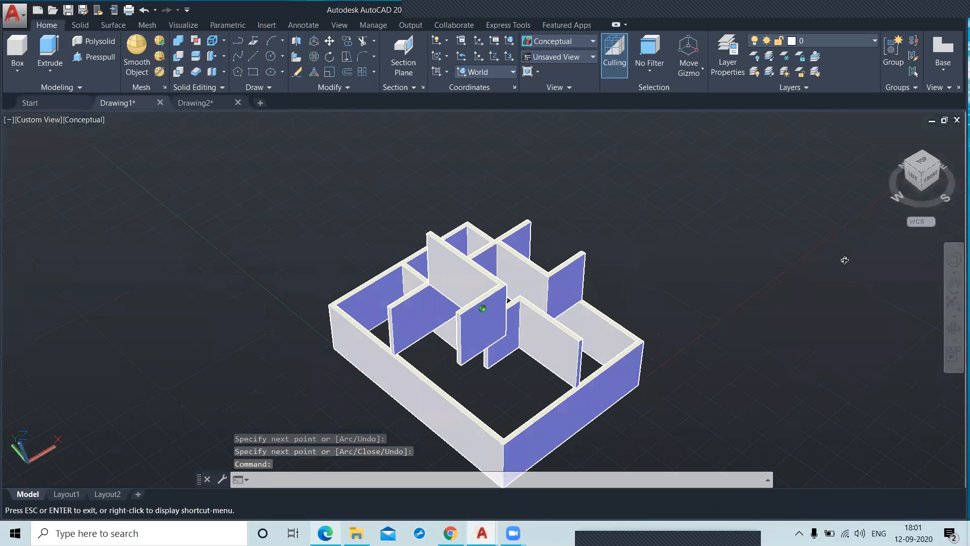
shift+middle_drag(851, 268, 747, 291)
shift+middle_drag(680, 322, 702, 322)
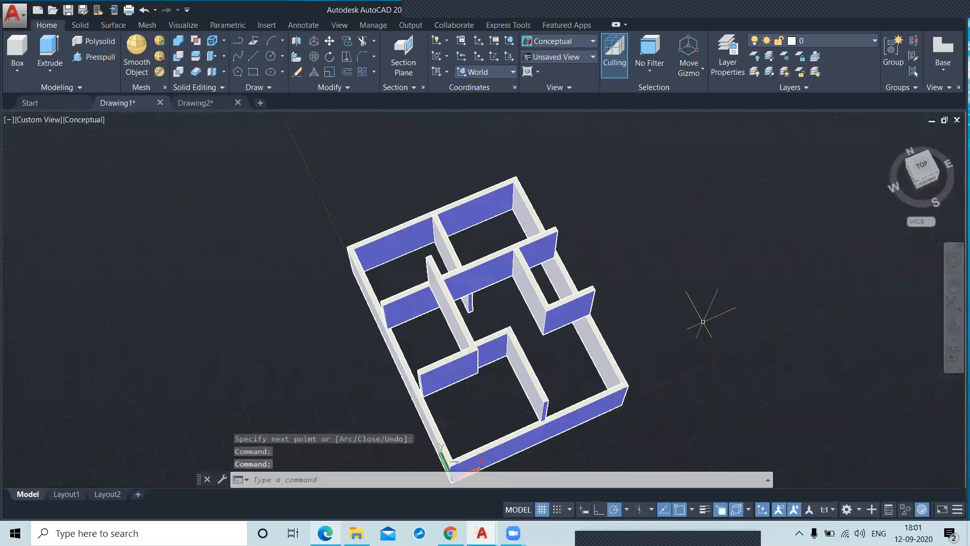
click(536, 291)
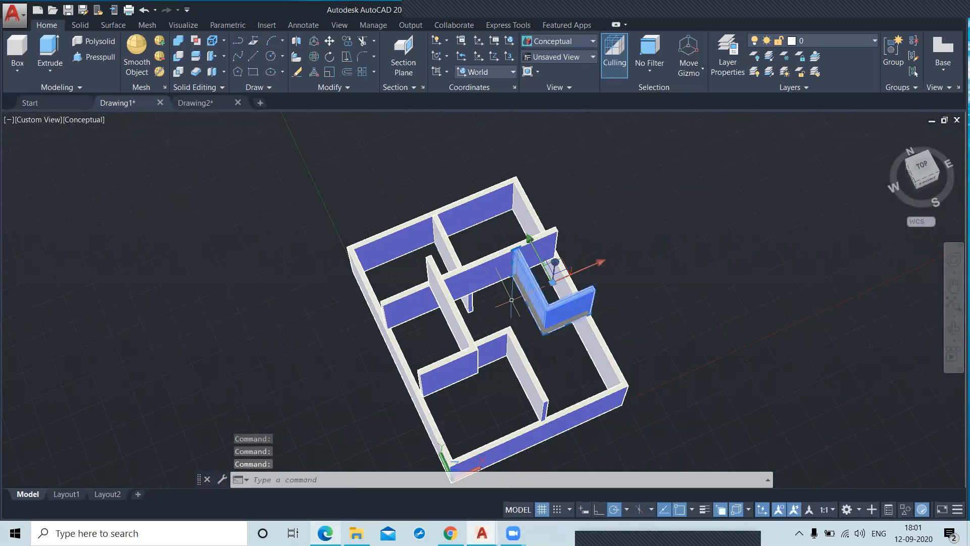
key(Delete)
click(454, 329)
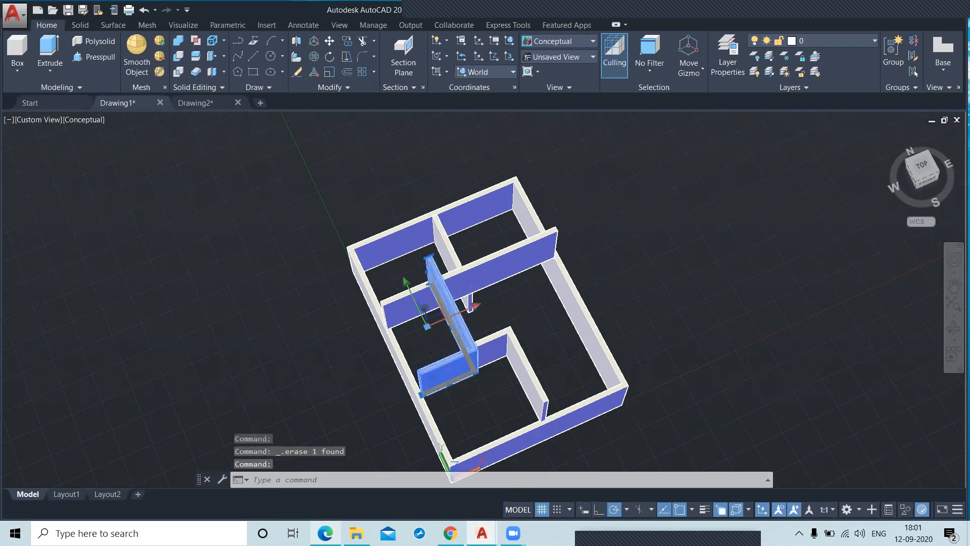
key(Delete)
click(494, 265)
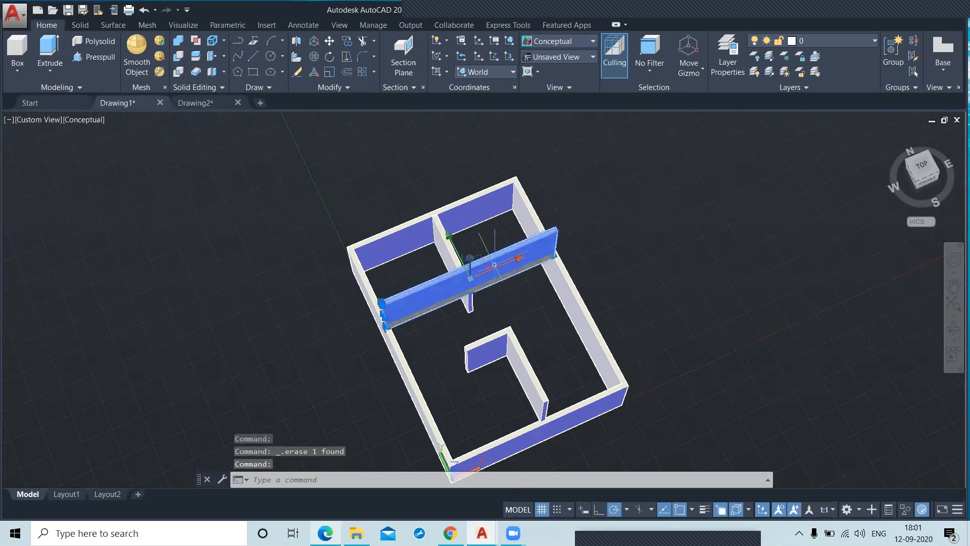
key(Delete)
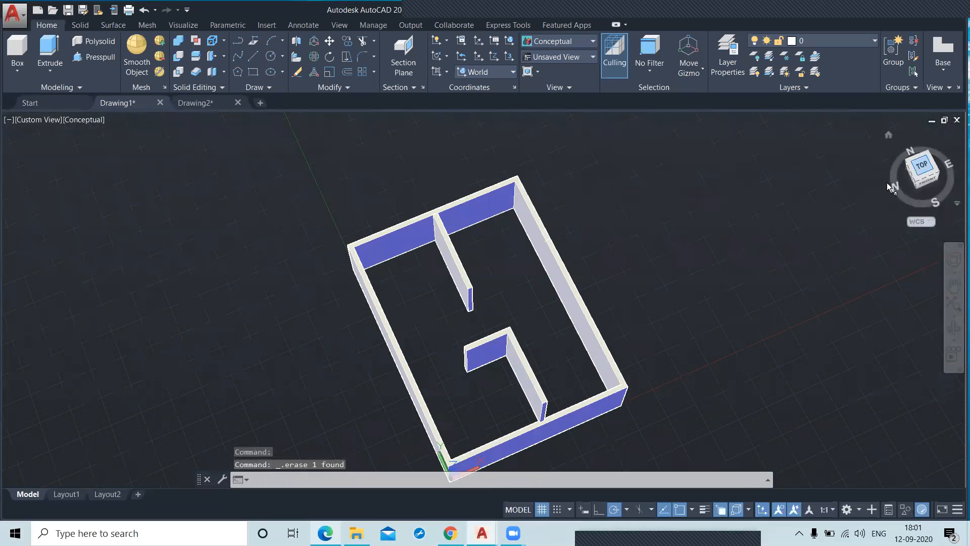
- Switch to the top view and set the visual style to 2D Wireframe
click(922, 167)
click(51, 120)
click(71, 148)
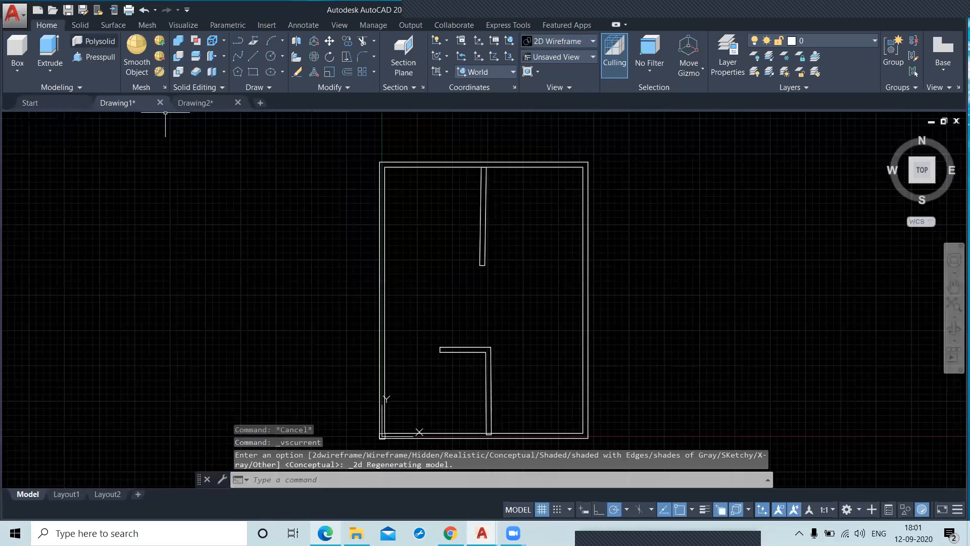
- Draw a straight polysolid partition from the lower end of the north dividing partition to the east wall
click(94, 40)
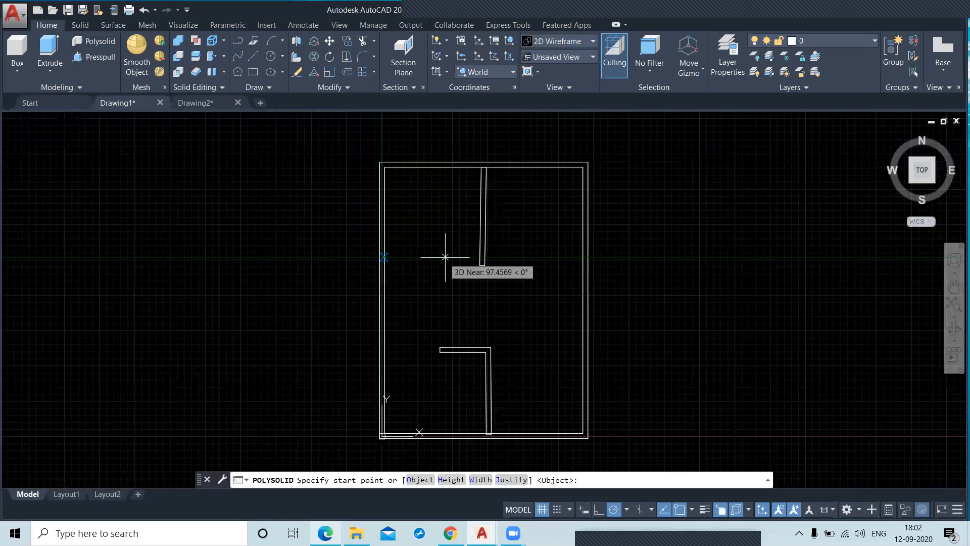
click(483, 264)
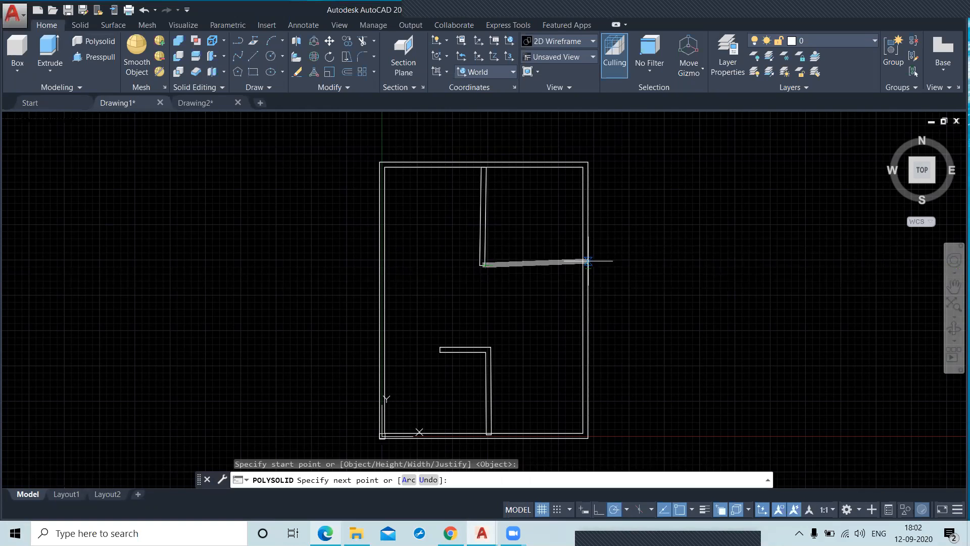
click(587, 264)
right_click(660, 251)
click(671, 253)
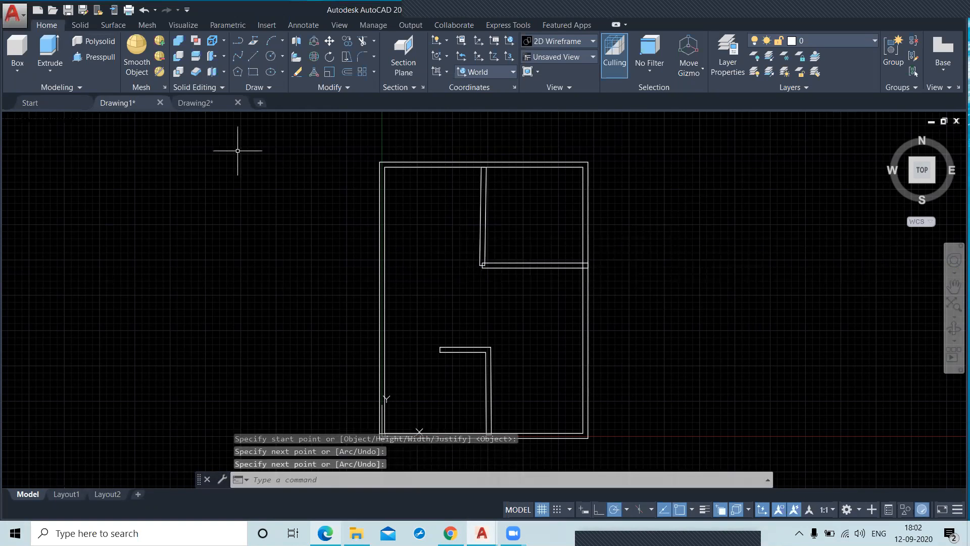
- Draw a polysolid partition between the lower end of the north dividing partition and the west wall
click(95, 42)
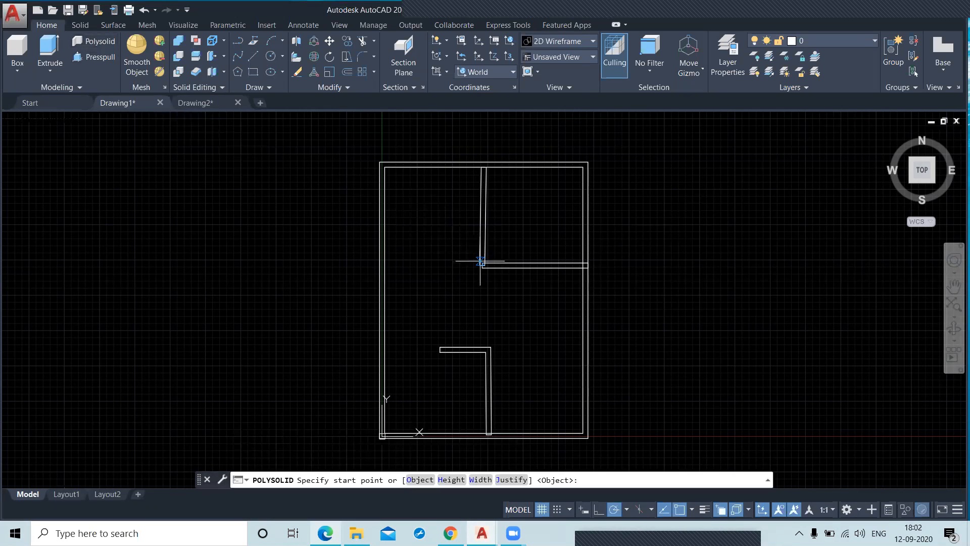
scroll(480, 261, up, 5)
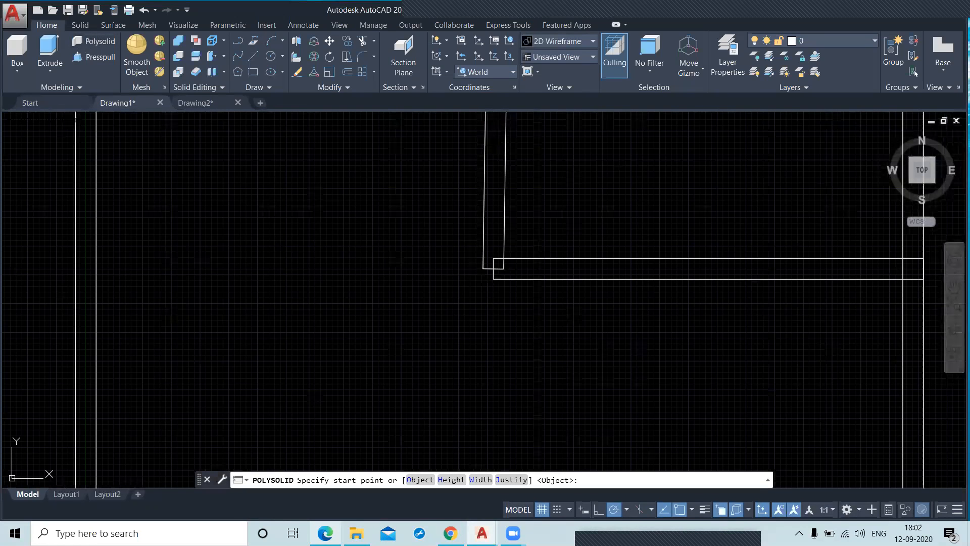
scroll(319, 255, down, 3)
click(228, 259)
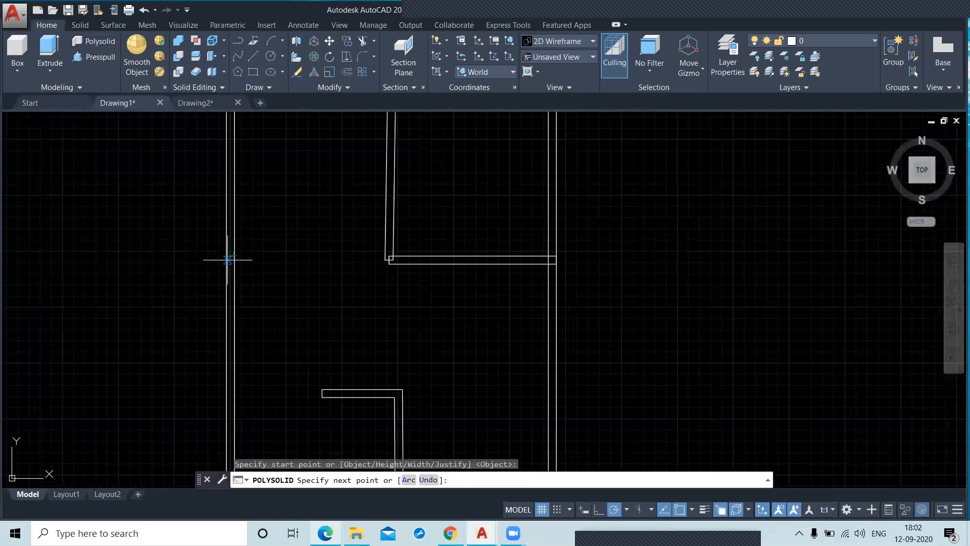
right_click(312, 208)
key(Return)
- Draw an L-shaped polysolid partition from the eastern part of the cross partition down and over to the east wall
scroll(309, 217, down, 2)
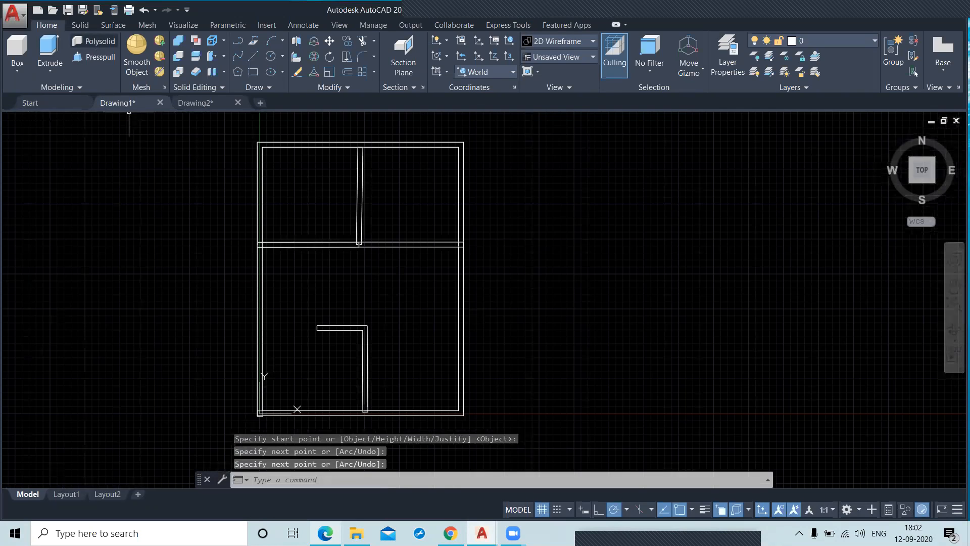
click(93, 41)
click(408, 244)
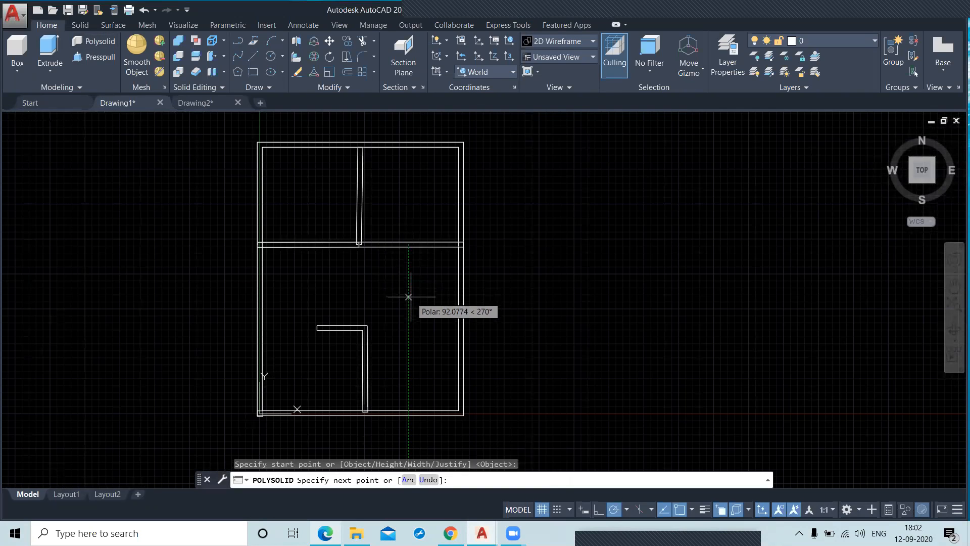
click(414, 301)
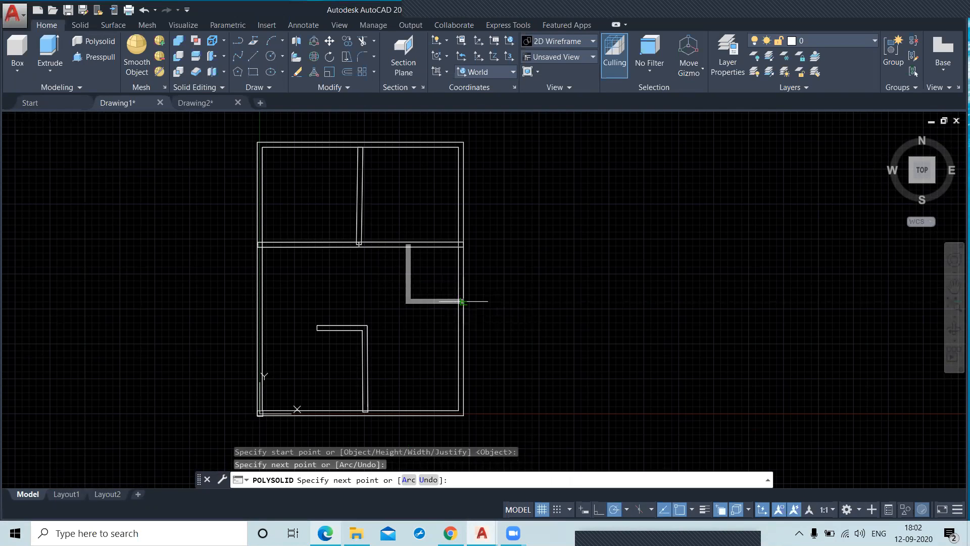
key(Return)
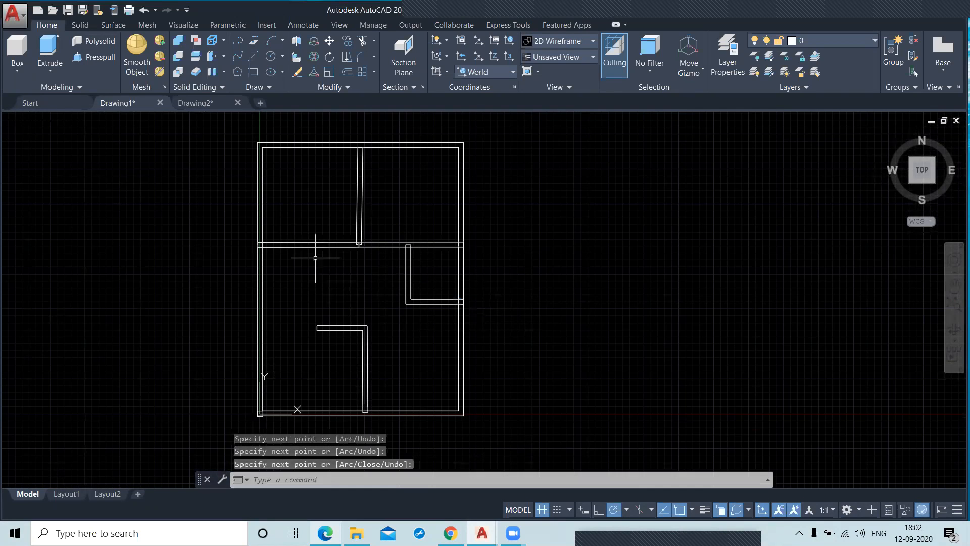
click(252, 56)
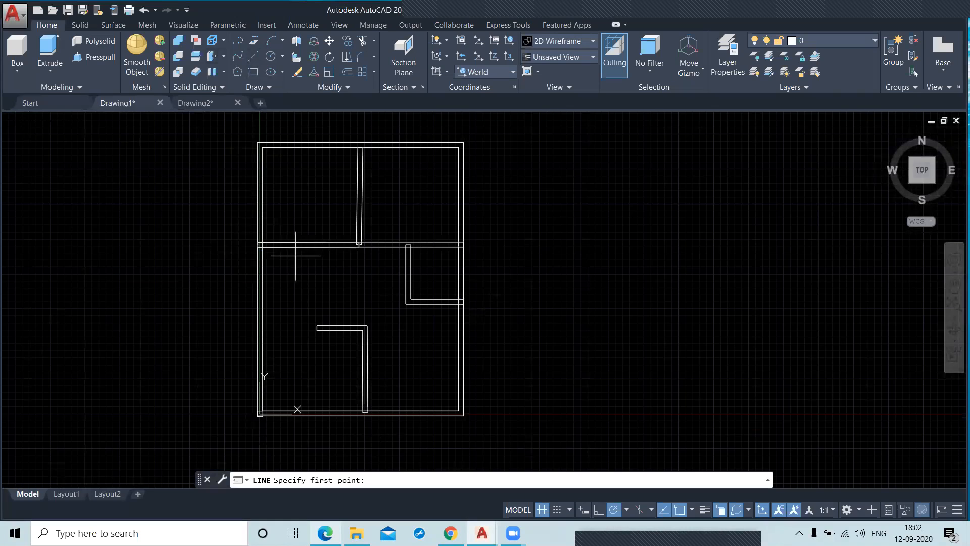
click(317, 246)
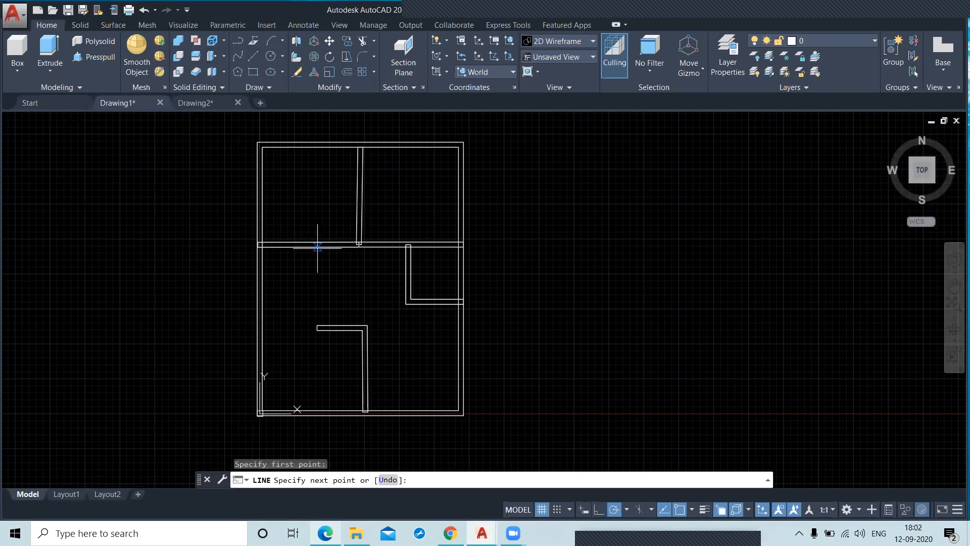
click(318, 352)
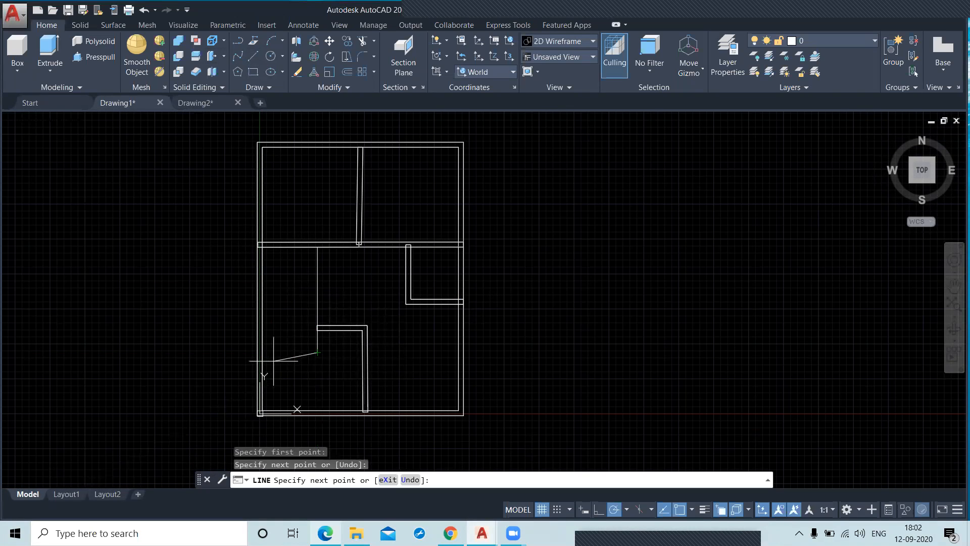
right_click(281, 353)
click(298, 364)
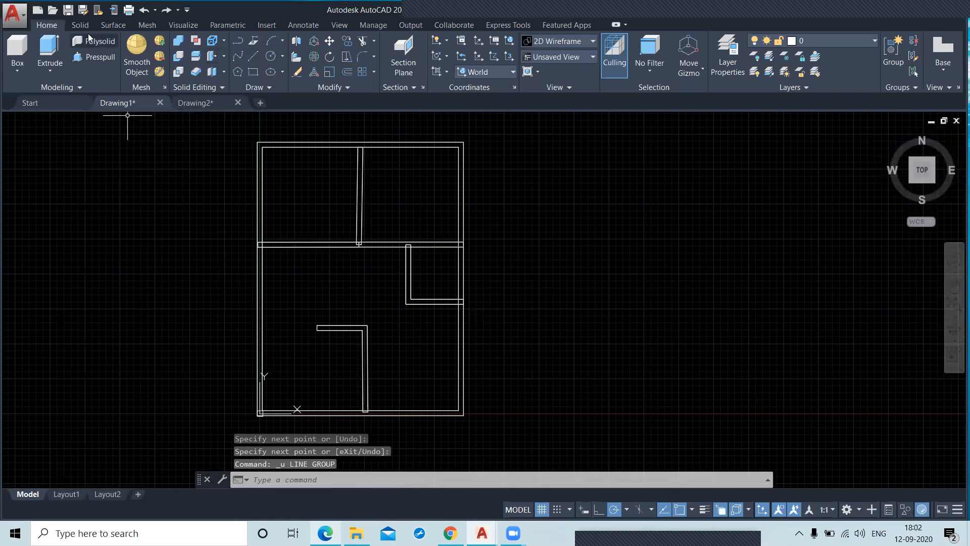
- Draw an L-shaped polysolid partition from the western part of the cross partition down past the south L-shaped partition and over to the west wall
click(94, 41)
click(318, 246)
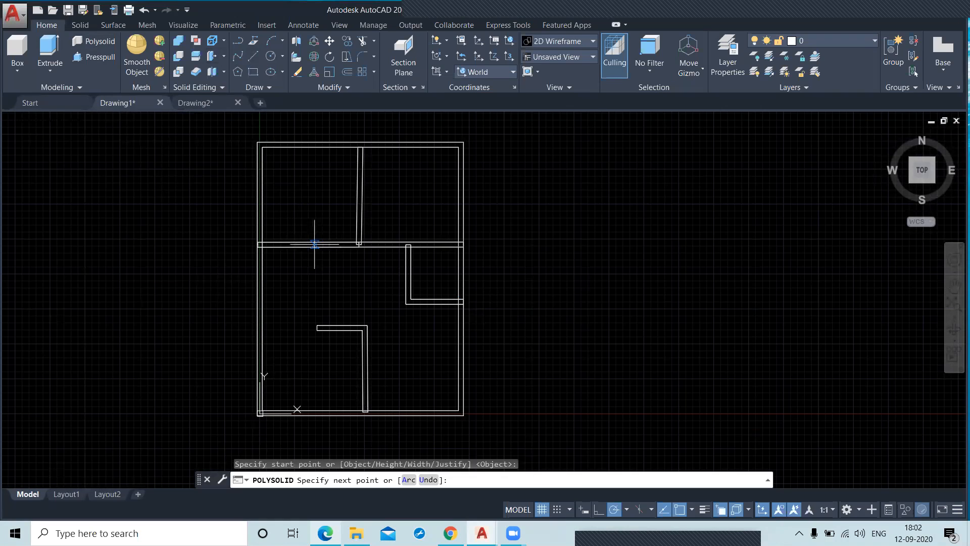
click(318, 358)
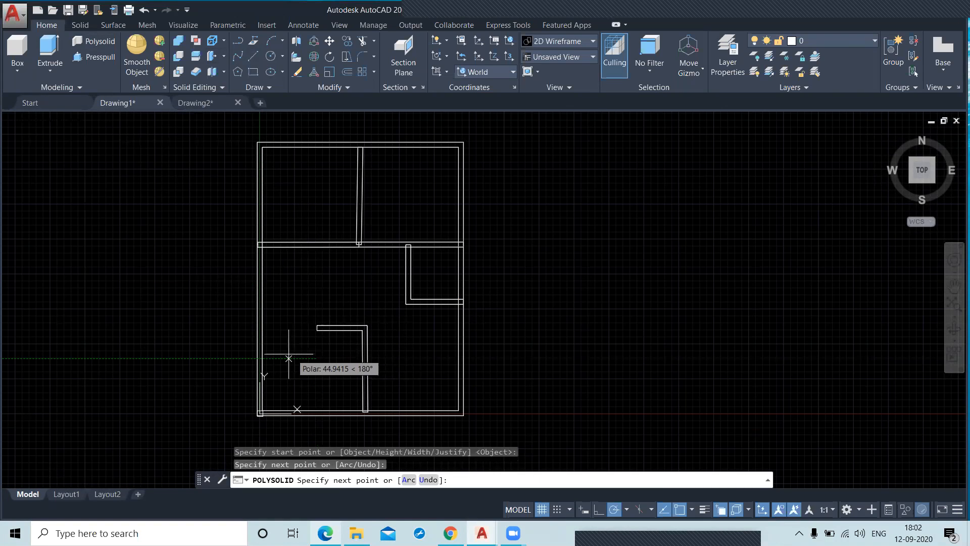
click(259, 358)
right_click(194, 334)
click(215, 339)
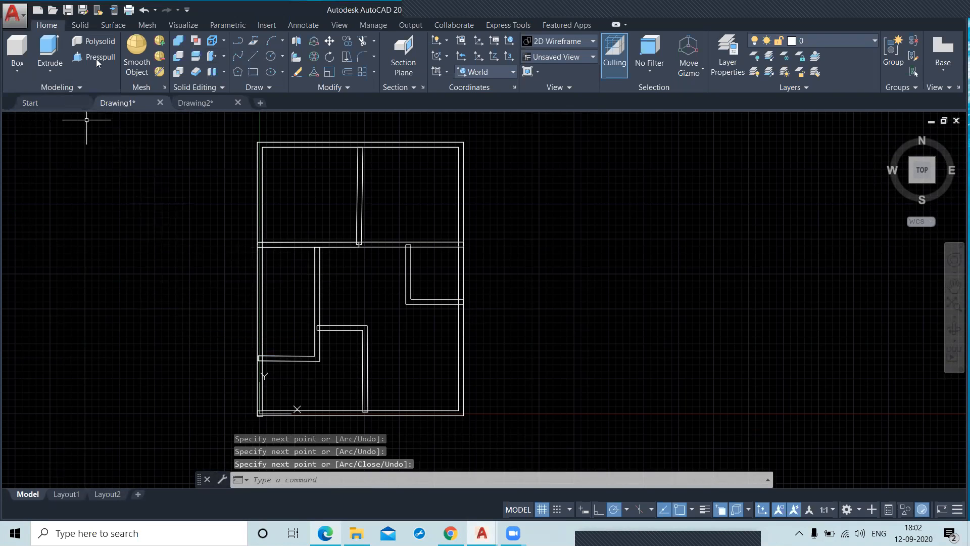
- Union all outer walls and interior partitions into a single solid
click(179, 42)
scroll(243, 166, down, 2)
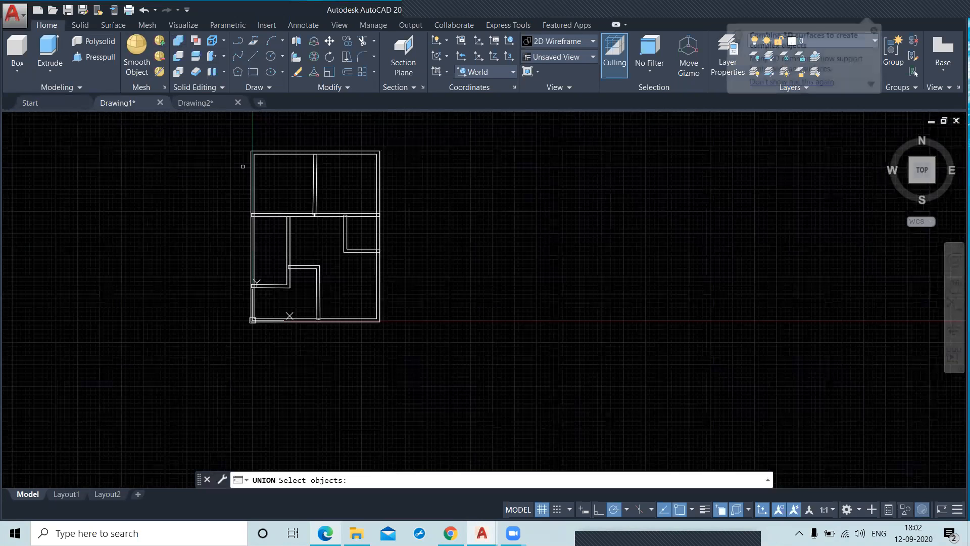
drag(243, 166, 416, 350)
scroll(287, 201, up, 2)
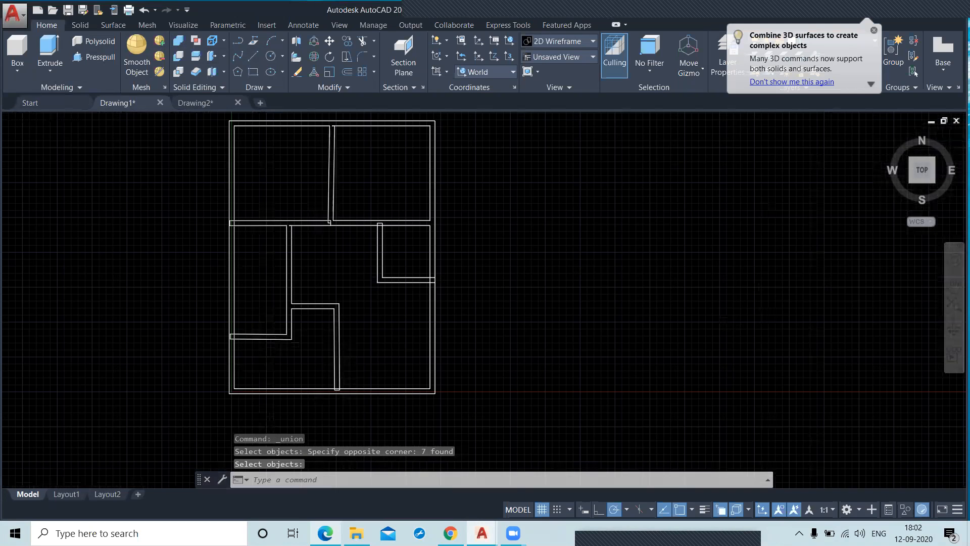
- Set the visual style to Conceptual and show the floor plan in the home 3D view
scroll(280, 198, down, 2)
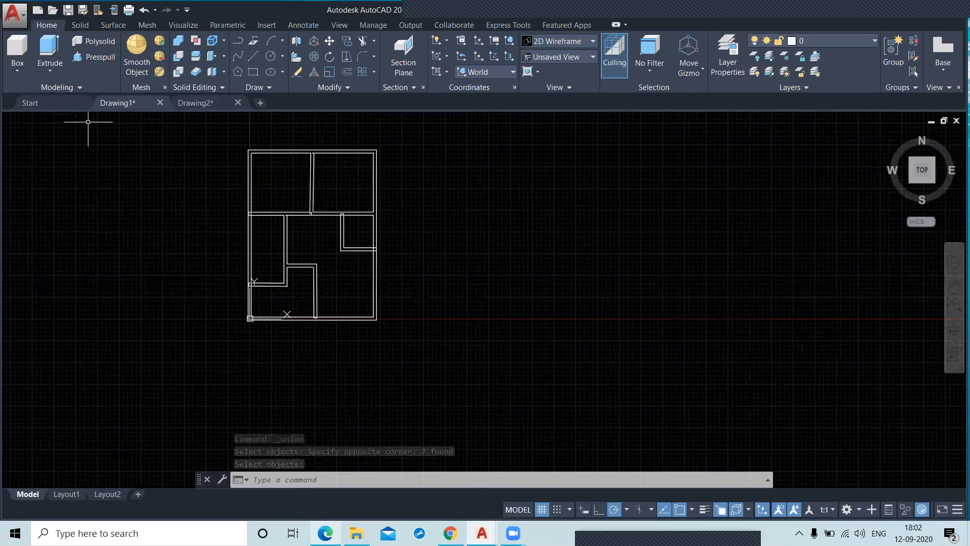
click(63, 123)
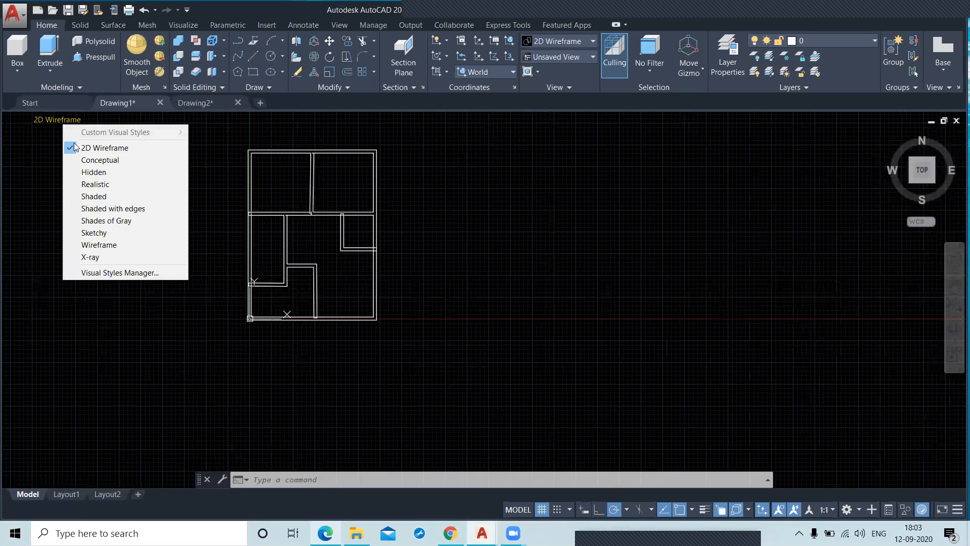
click(84, 158)
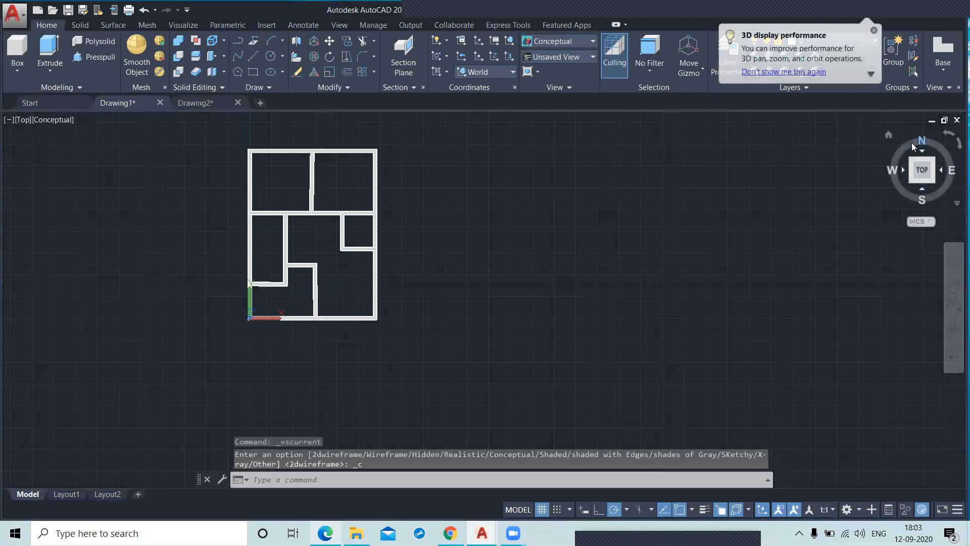
click(887, 135)
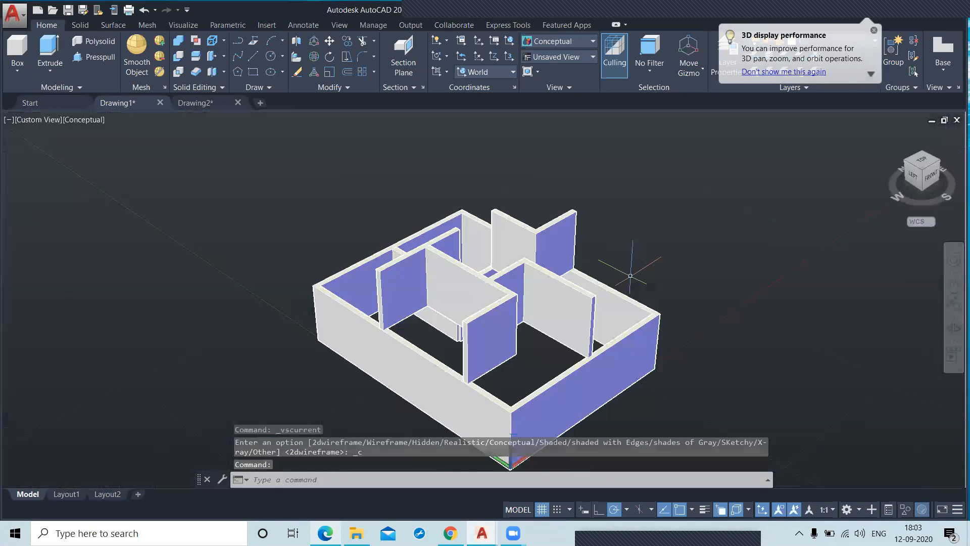
- Explode the merged wall solid into separate pieces and clear the selection
click(468, 344)
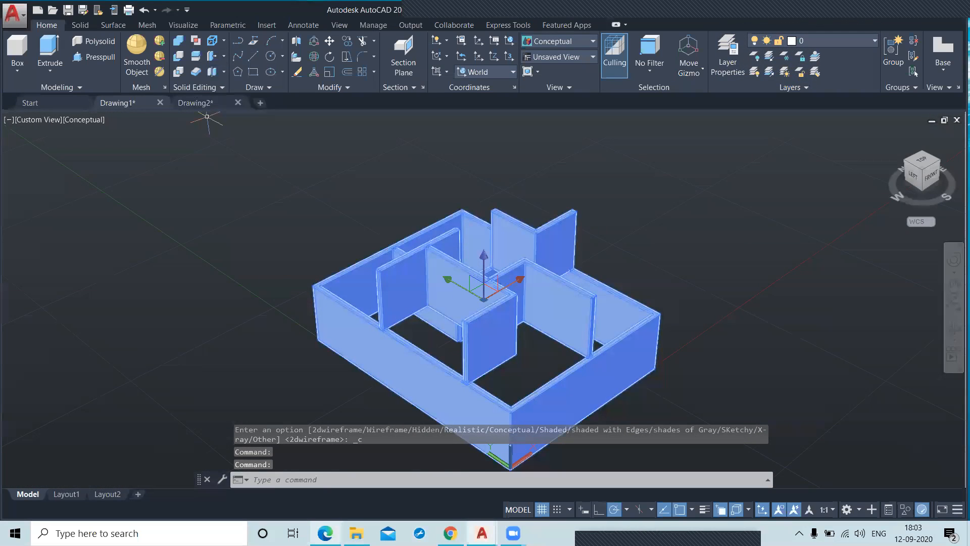
text(x)
key(Return)
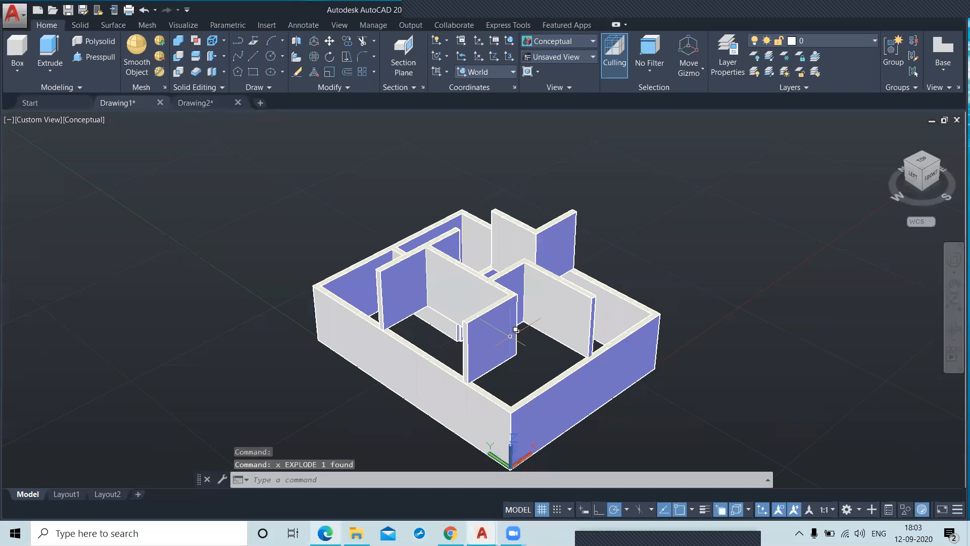
click(485, 338)
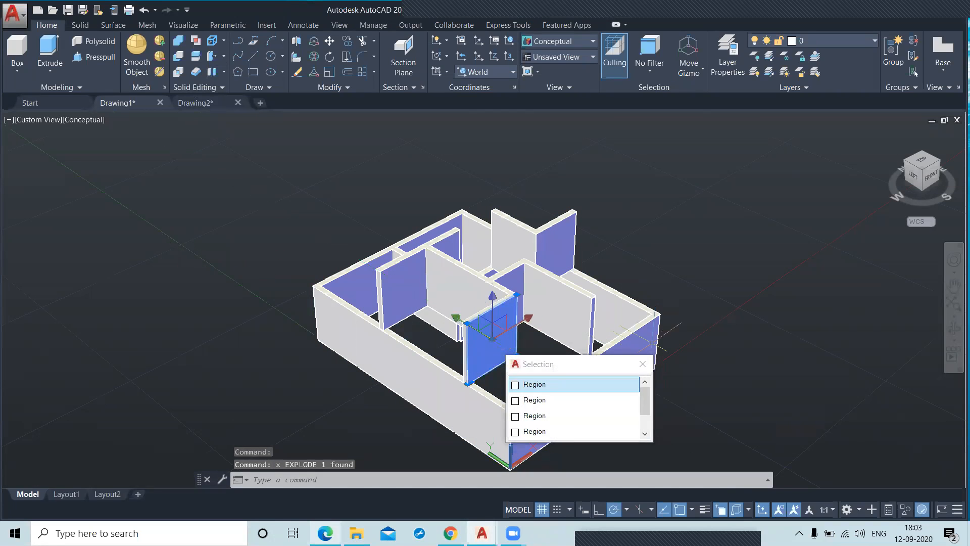
key(Escape)
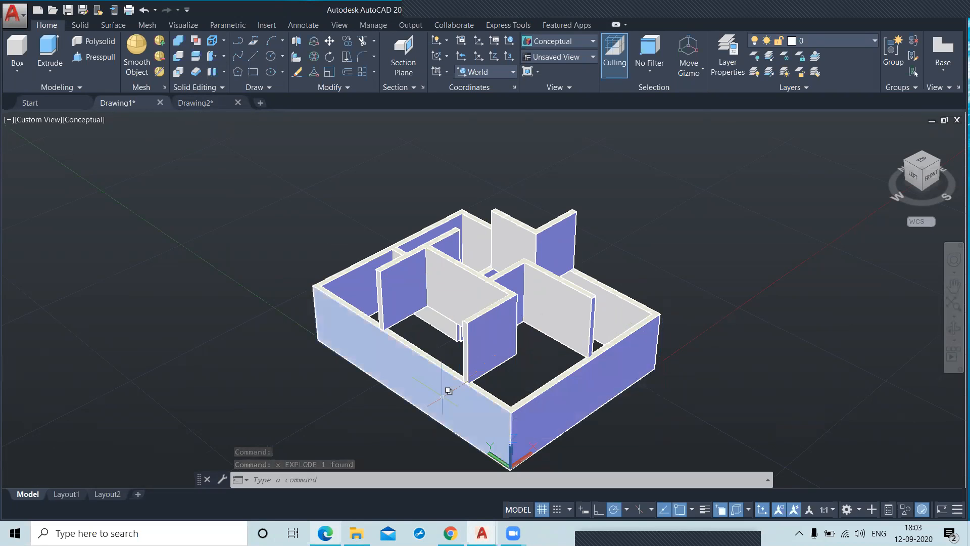
- Undo the recent edits back to before the wall union, so the walls and partitions are separate solids again
key(ctrl+z)
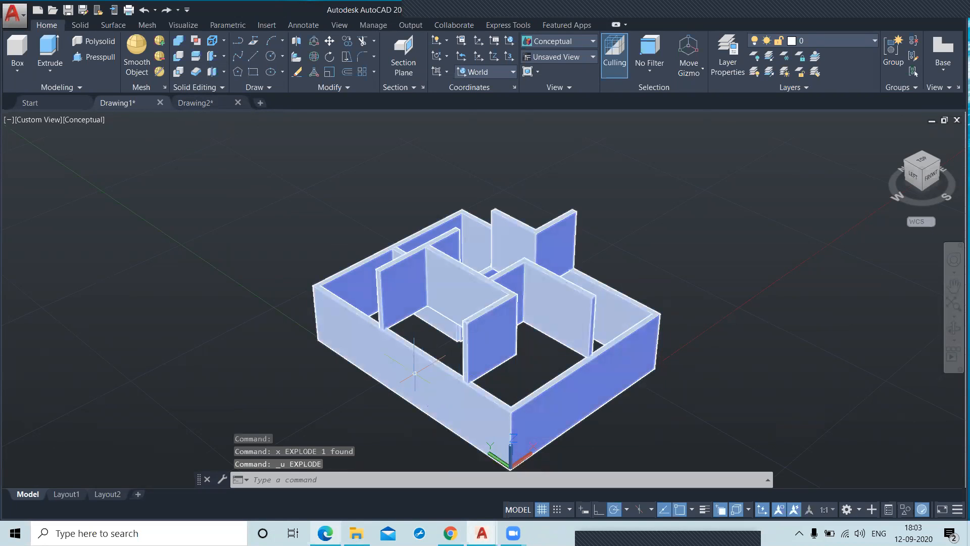
key(ctrl+z)
key(ctrl+z)
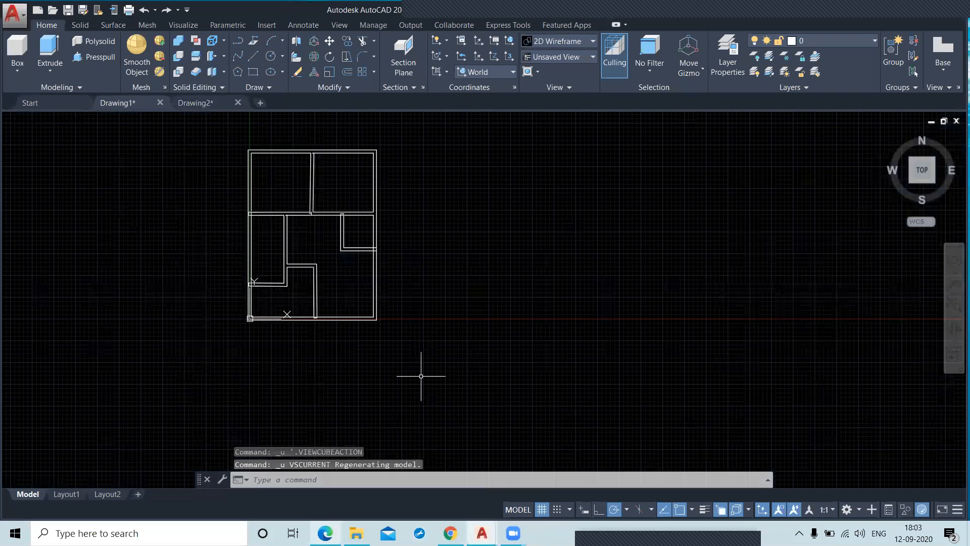
key(ctrl+z)
key(ctrl+z)
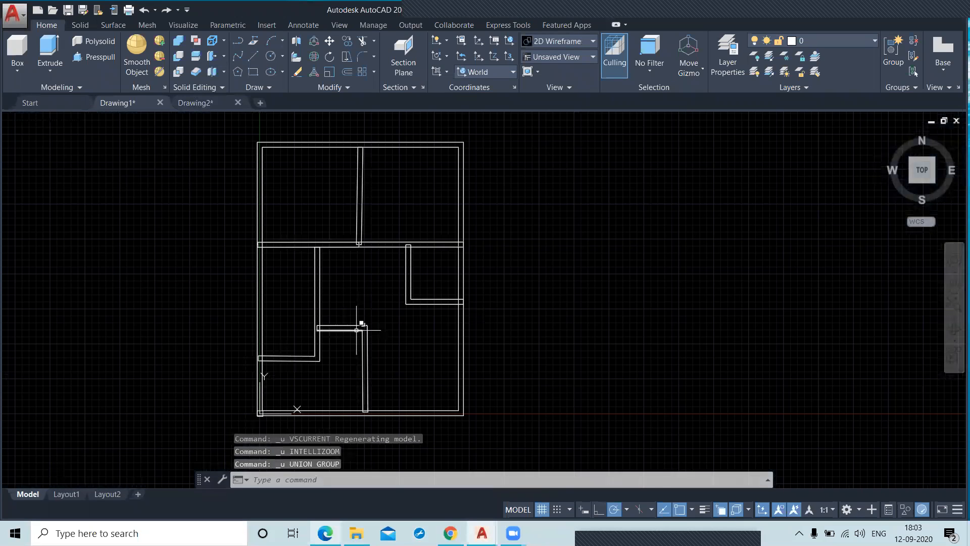
scroll(313, 265, up, 2)
scroll(313, 266, up, 2)
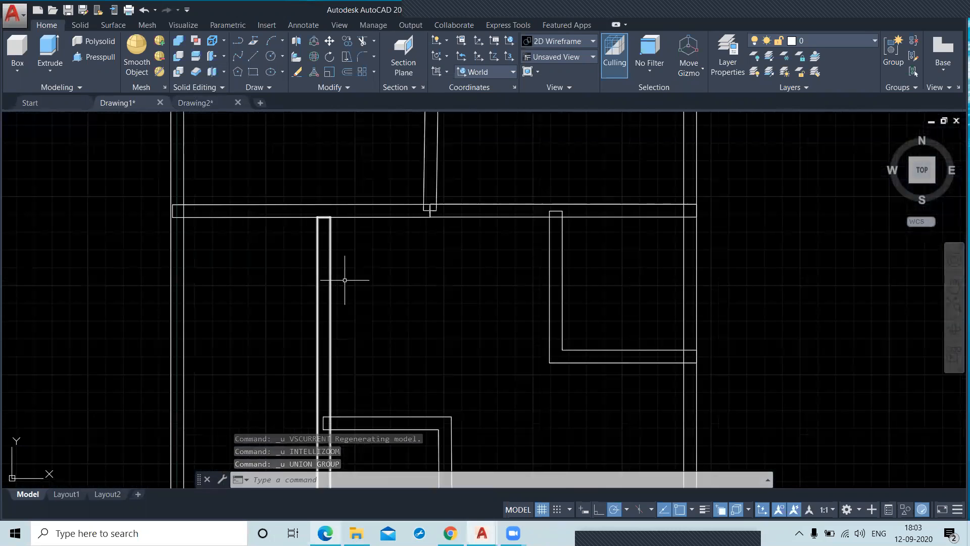
key(ctrl+z)
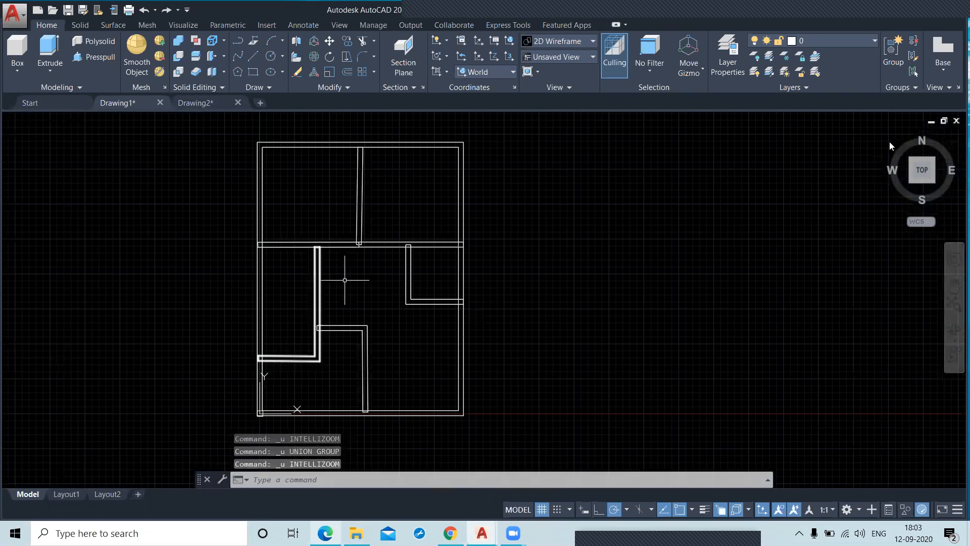
- Move the western half of the cross partition and the three L-shaped partitions down 120 along the Z axis
drag(918, 169, 746, 279)
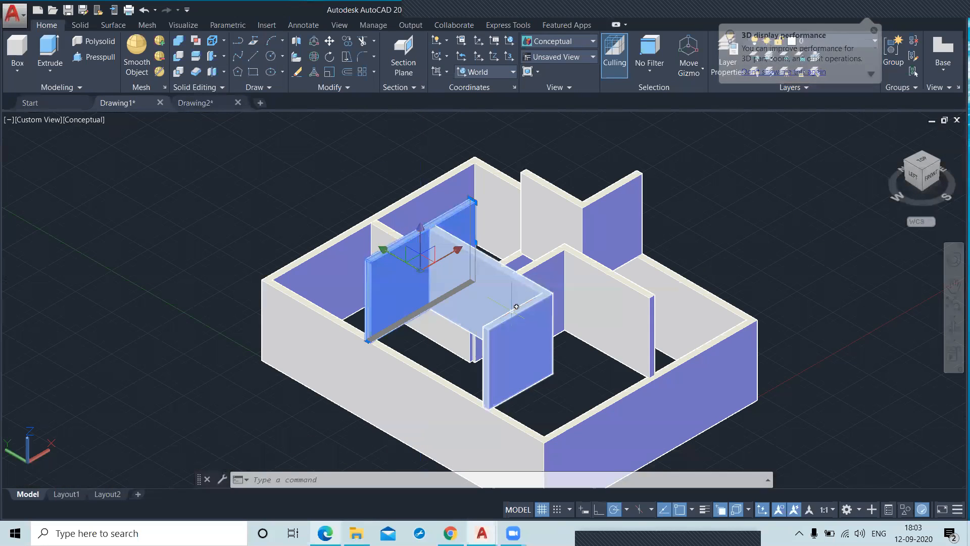
click(512, 341)
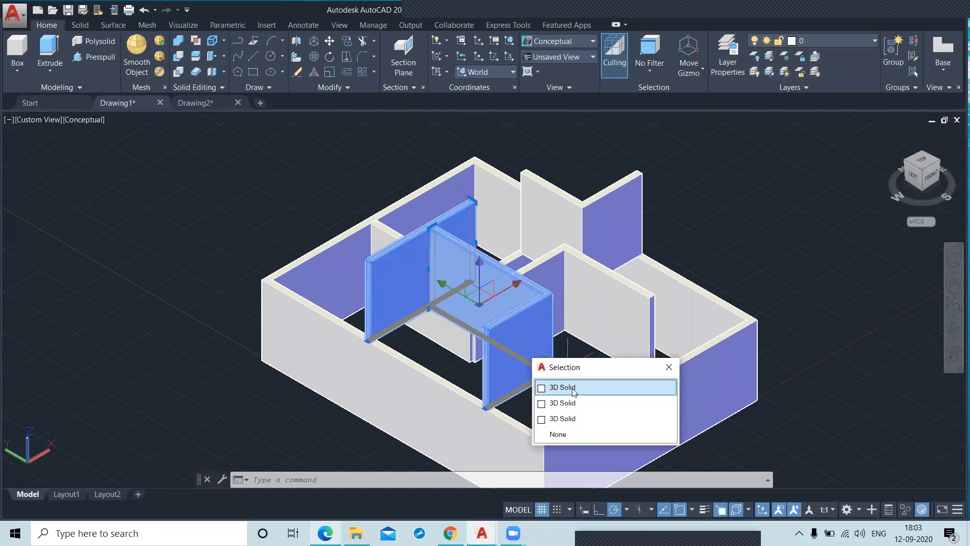
click(543, 216)
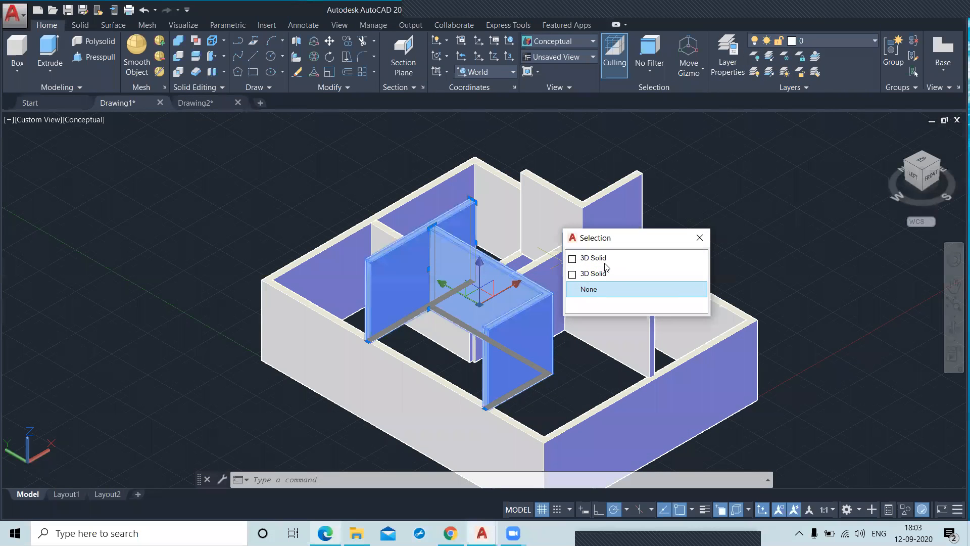
click(628, 323)
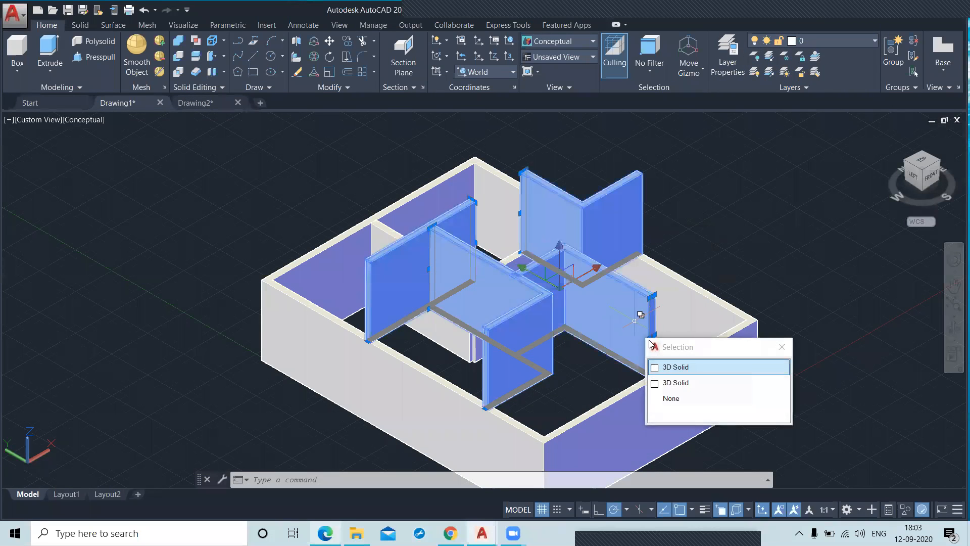
click(676, 369)
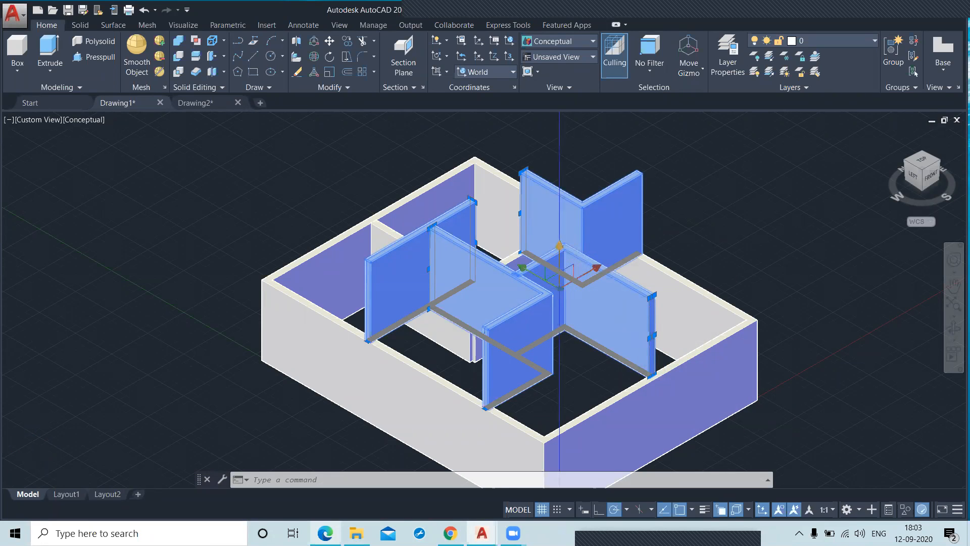
click(562, 257)
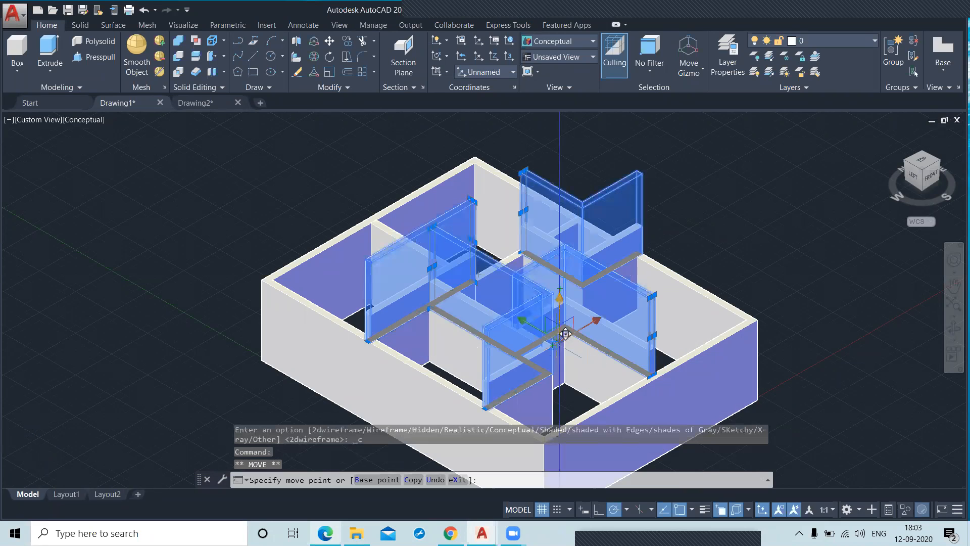
text(120)
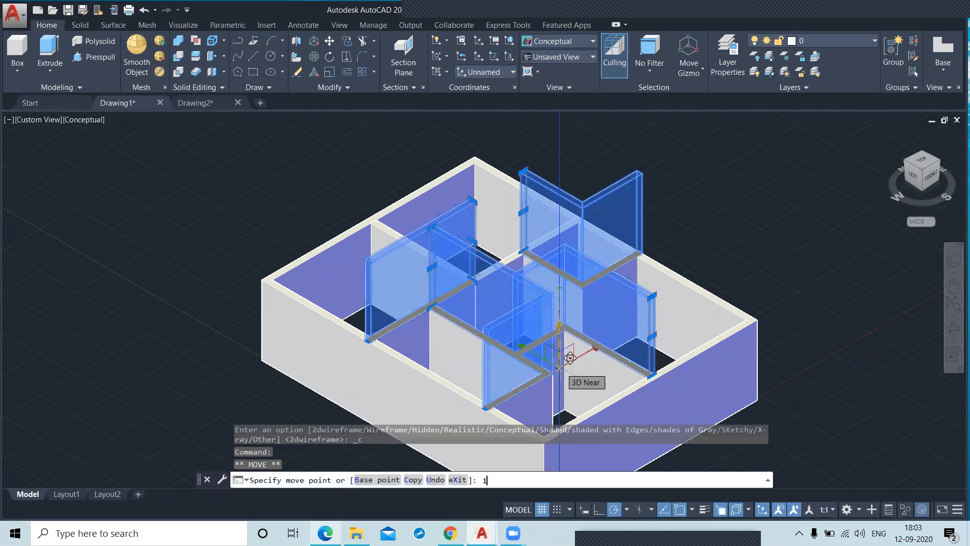
key(Return)
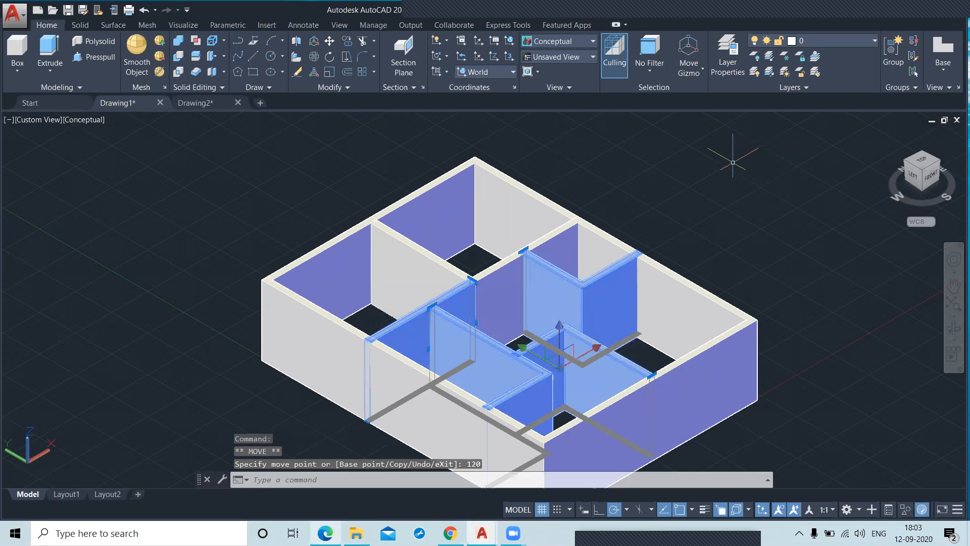
key(Escape)
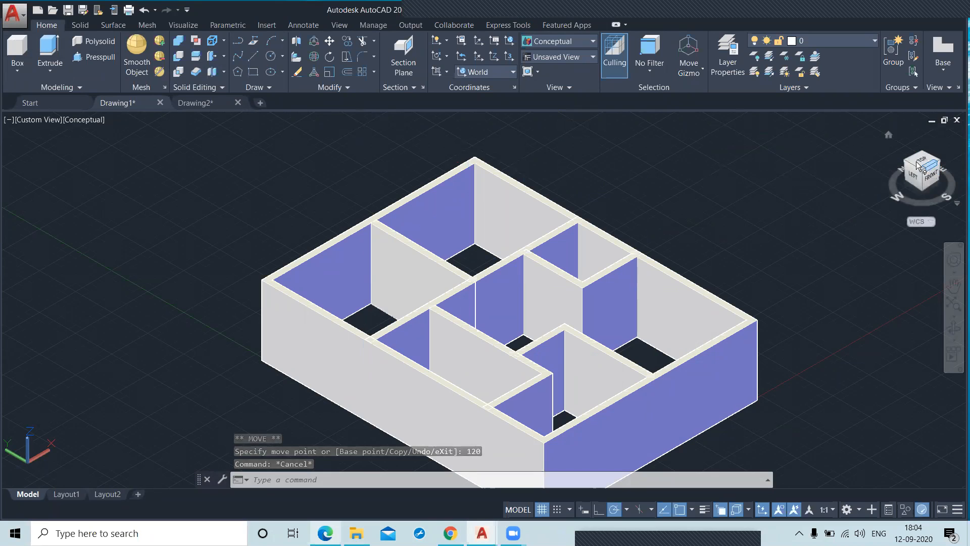
- In top view, create a planar surface spanning the whole house from the outer northwest corner to the outer southeast corner
drag(920, 170, 801, 193)
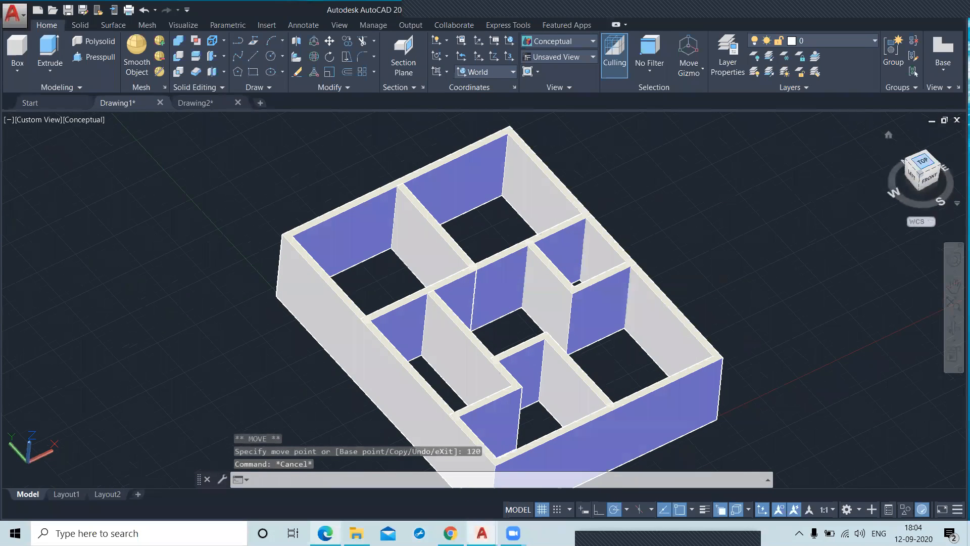
click(113, 24)
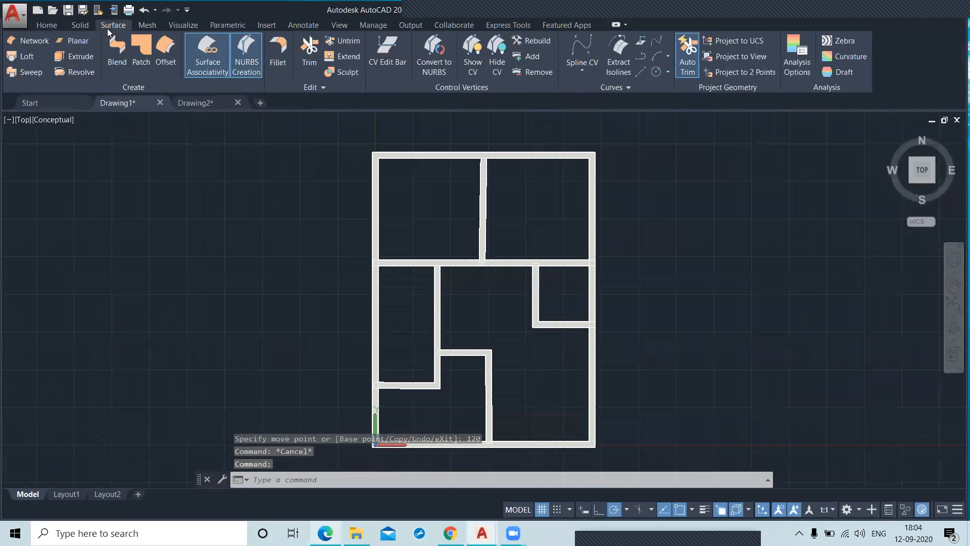
click(74, 41)
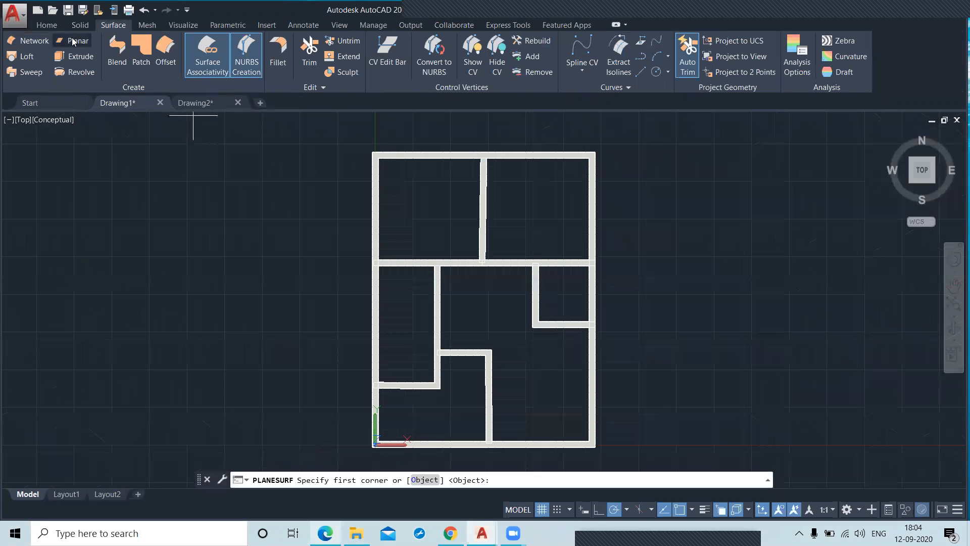
click(372, 152)
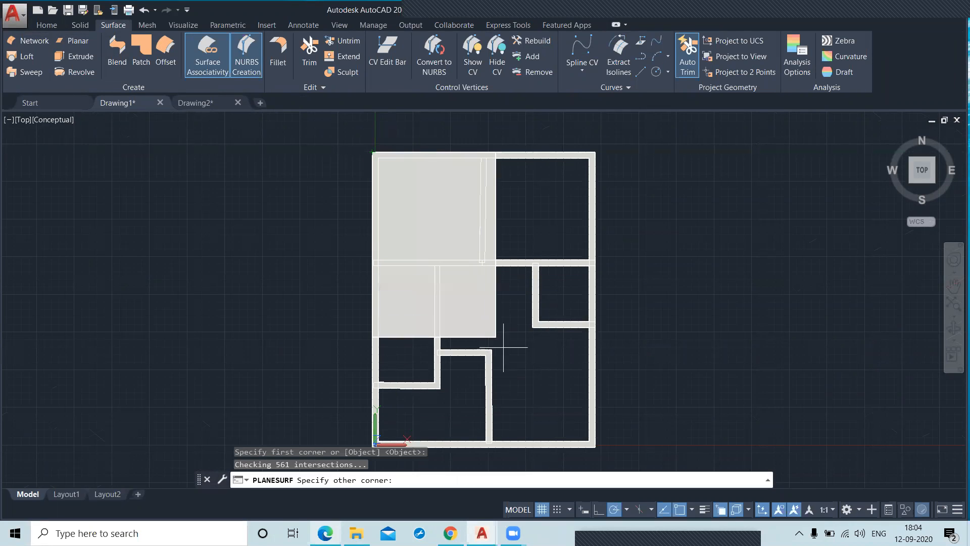
click(595, 446)
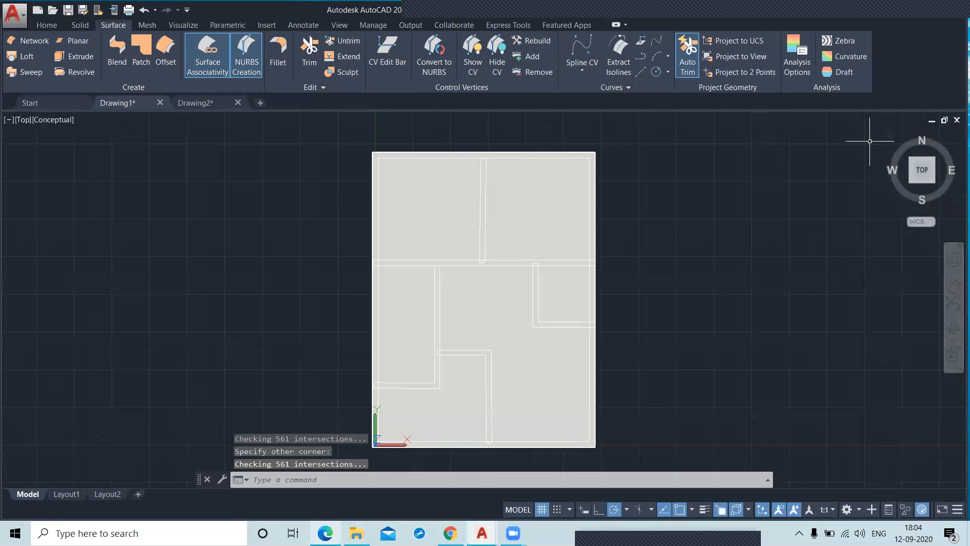
- Show the home 3D view and move the planar surface down 120 along the Z axis to form the floor
click(888, 136)
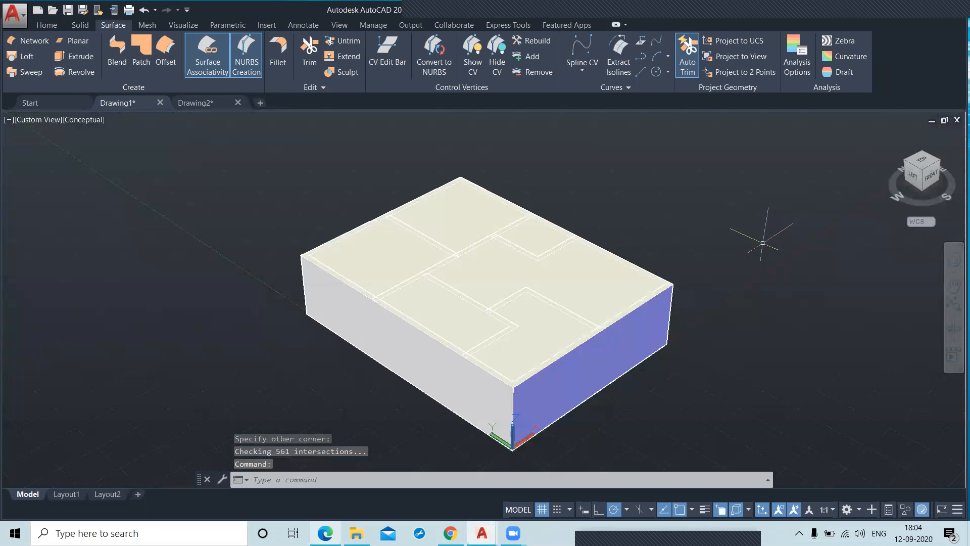
click(539, 273)
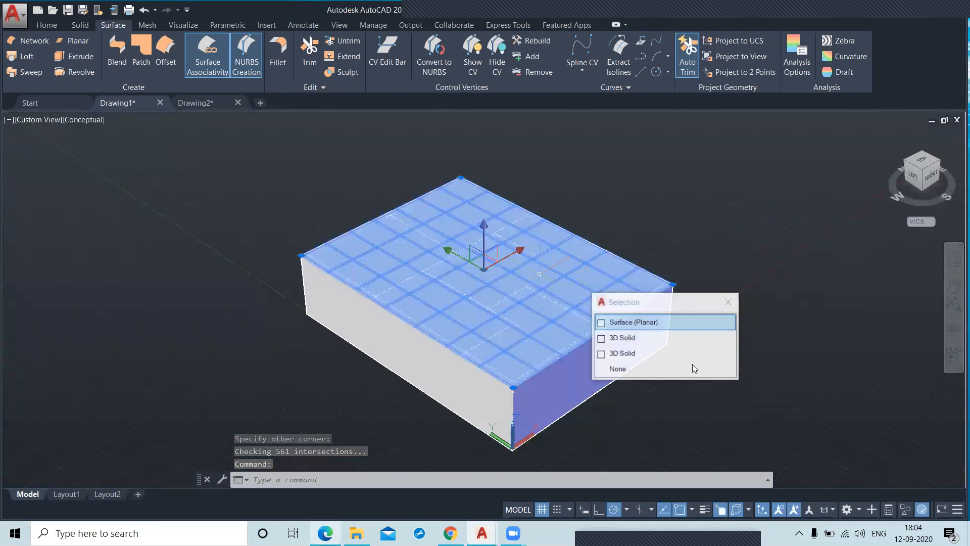
click(666, 323)
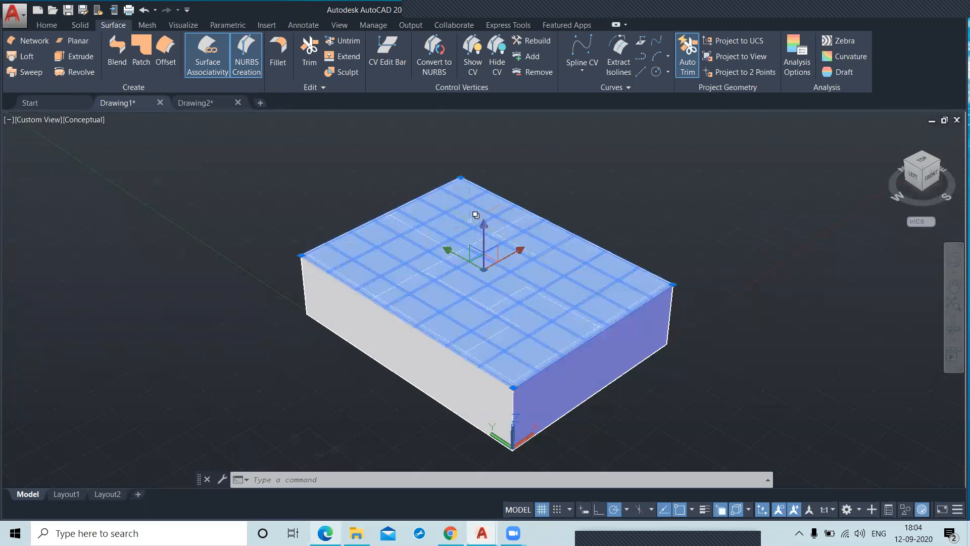
click(485, 236)
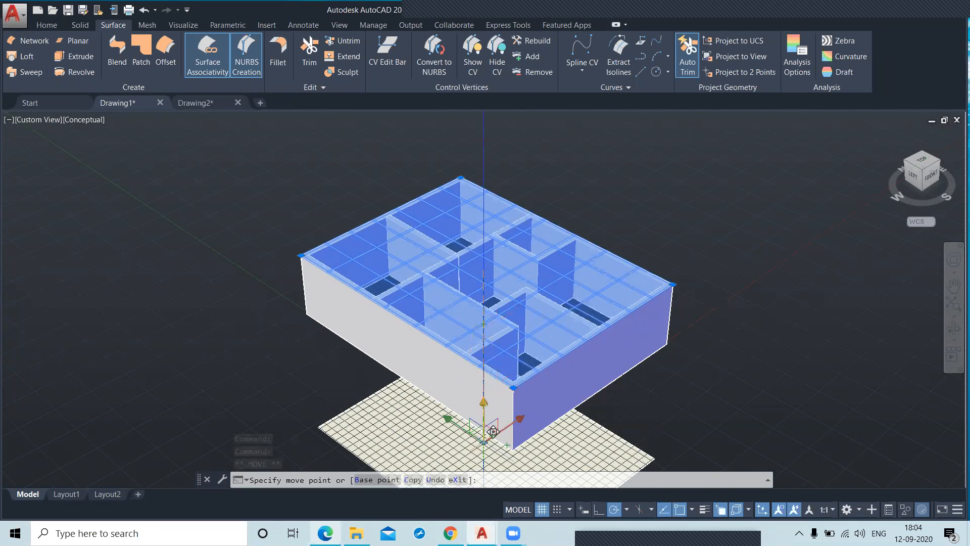
text(1)
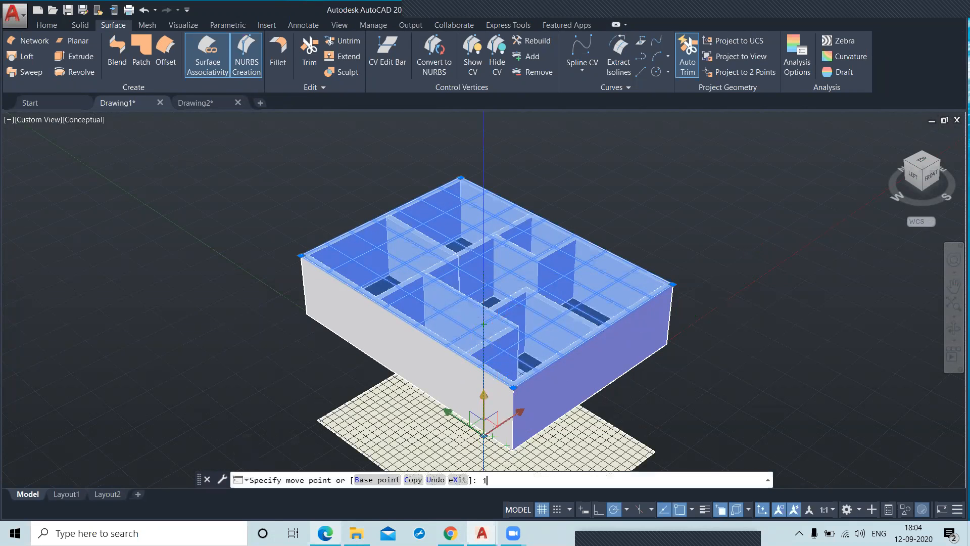
text(20)
key(Return)
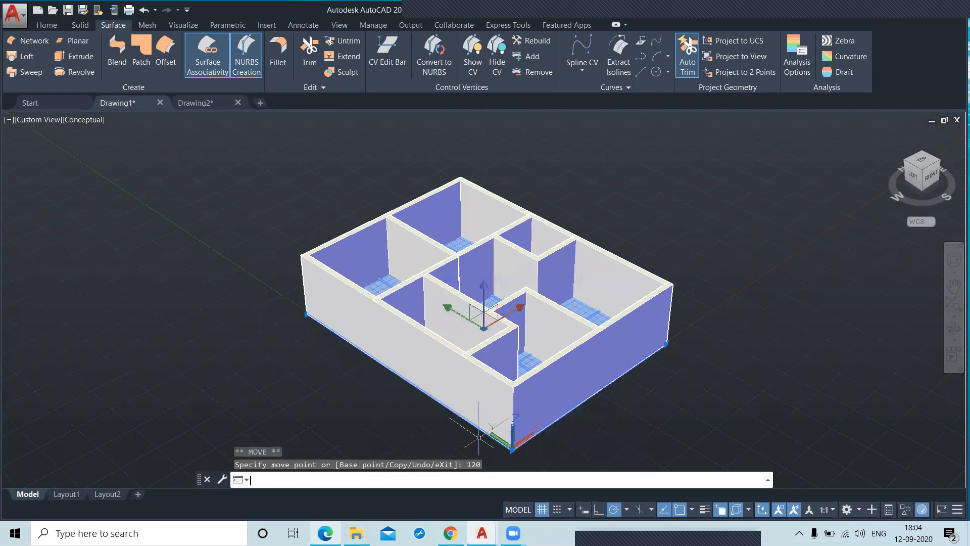
key(Escape)
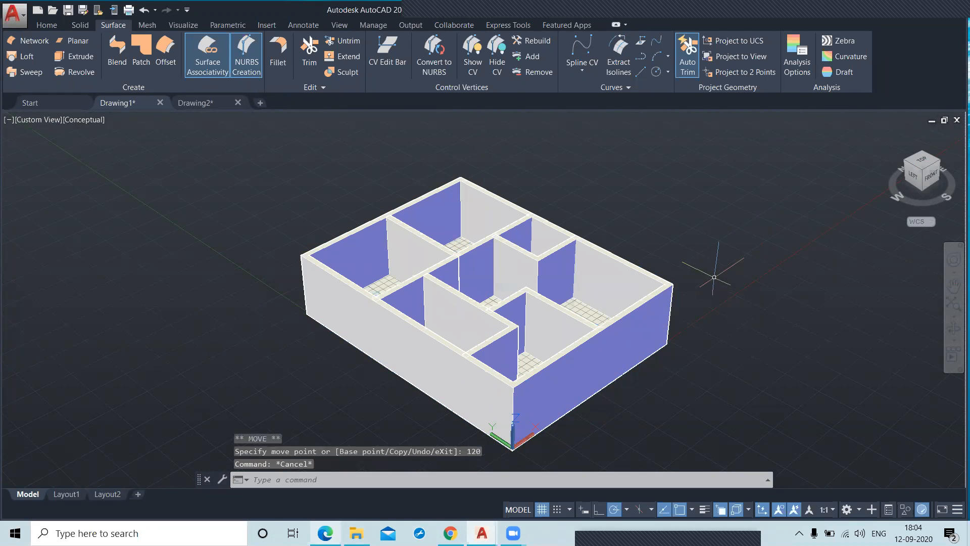
- Centre the house in the view, open the Materials Browser and place it beside the model
middle_drag(760, 267, 756, 294)
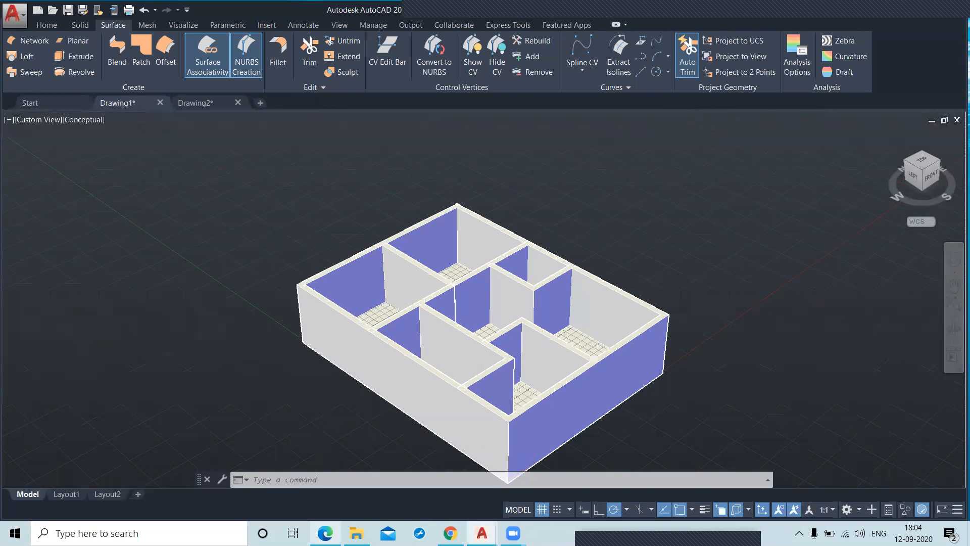
scroll(736, 205, down, 2)
middle_drag(736, 206, 697, 234)
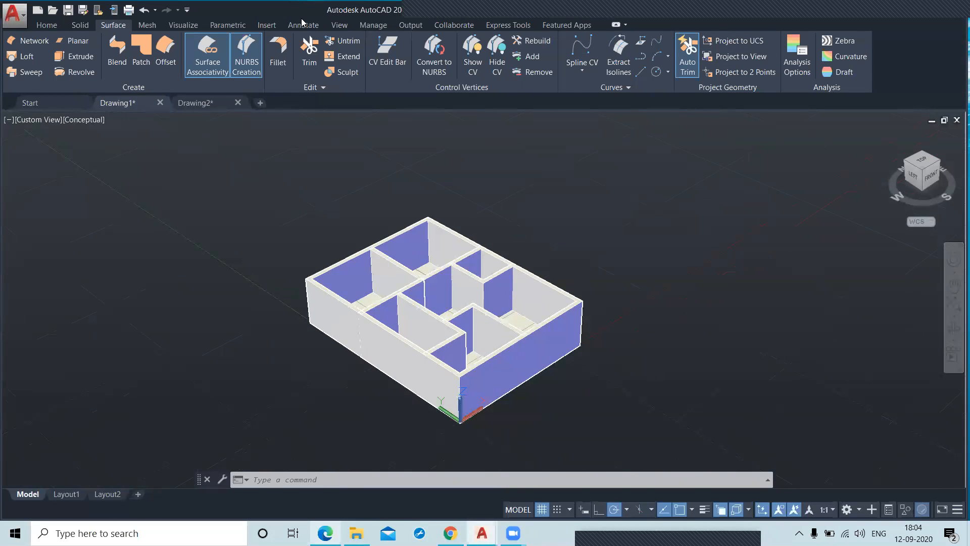
click(186, 29)
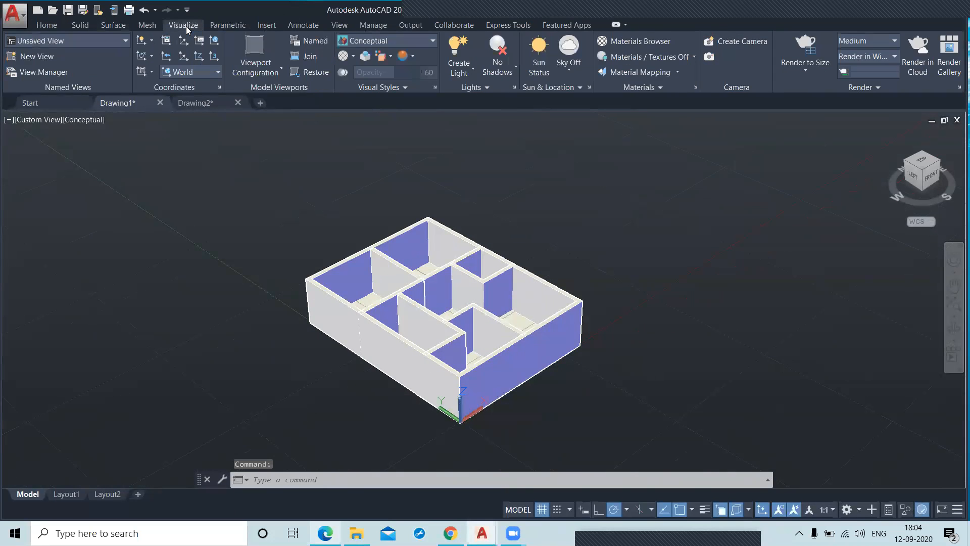
click(637, 43)
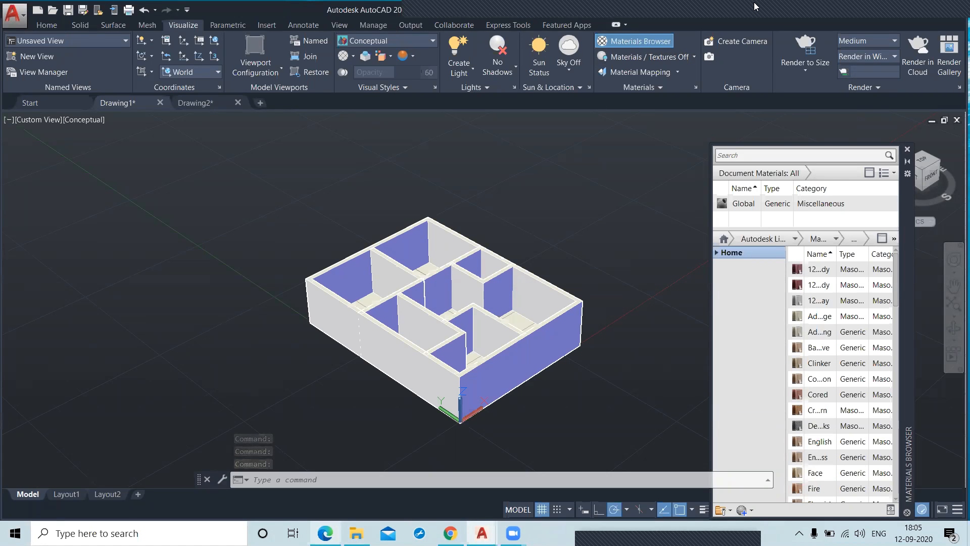
drag(909, 331, 865, 300)
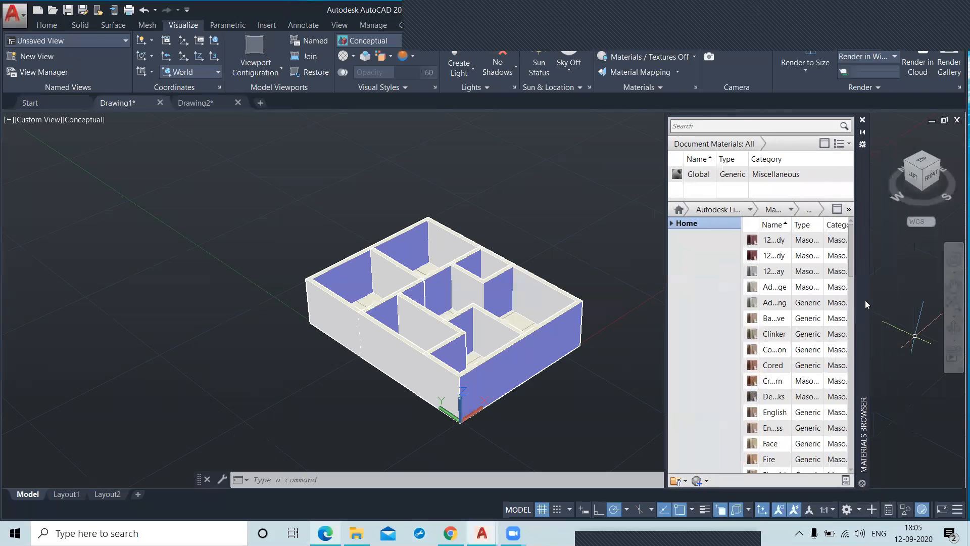
- Expand the Home library tree, enlarge and raise the Materials Browser, widen its tree column and browse the masonry brick materials
click(670, 222)
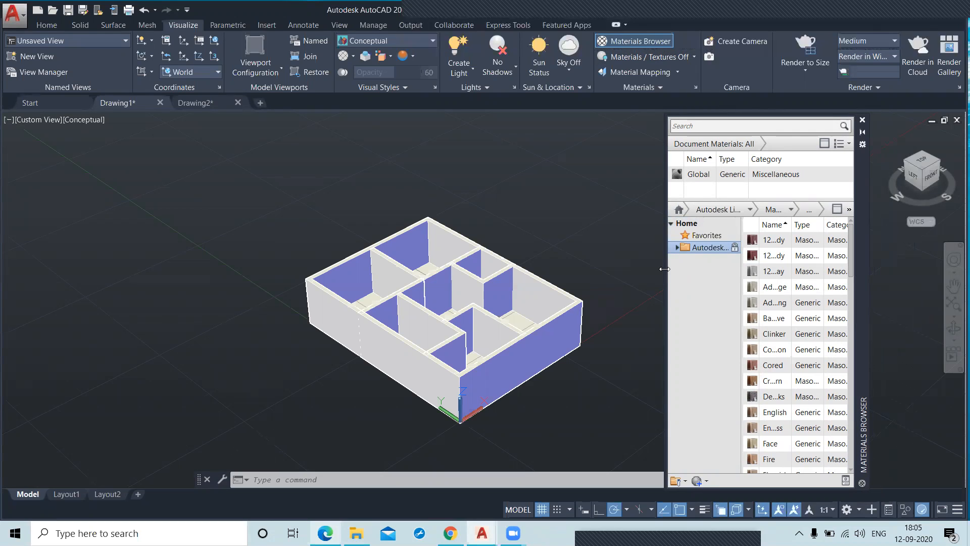
drag(664, 268, 620, 267)
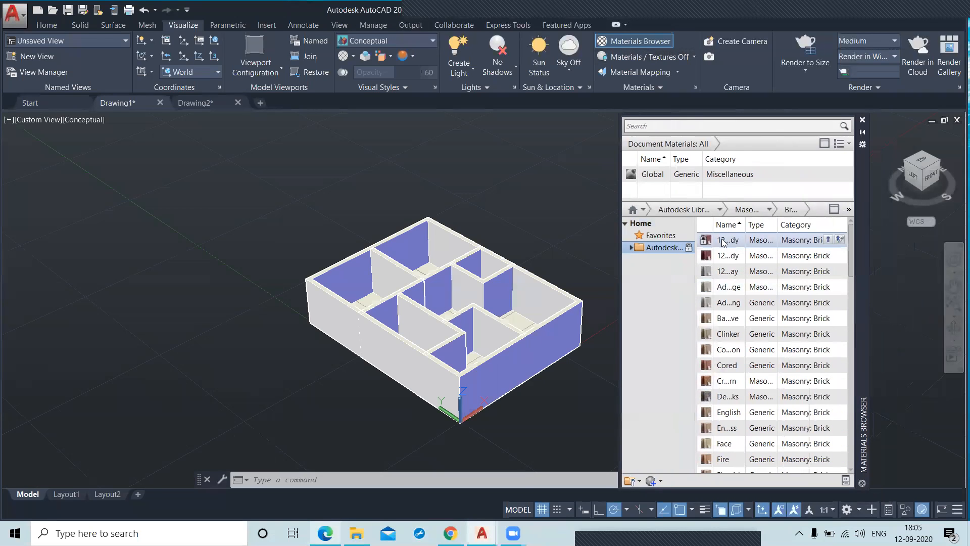
scroll(733, 283, down, 4)
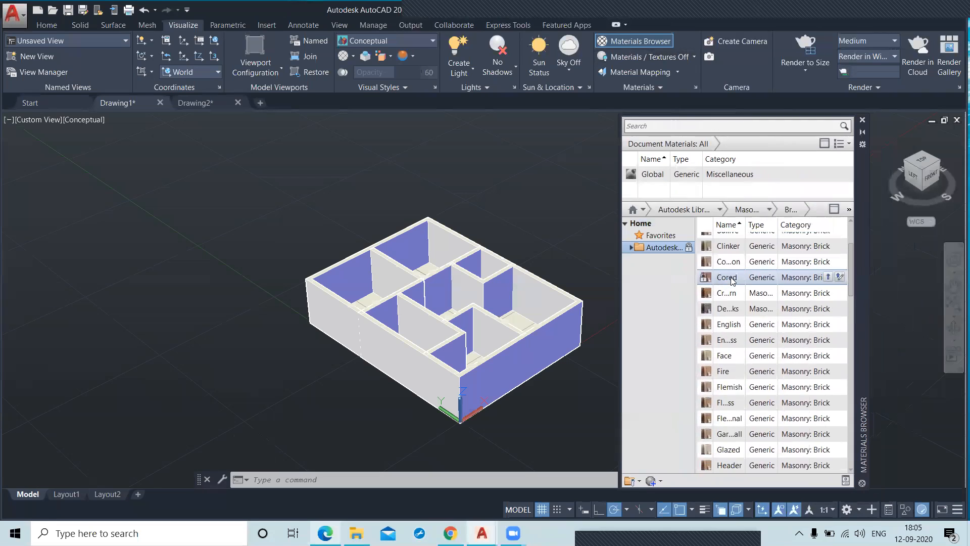
scroll(743, 277, down, 4)
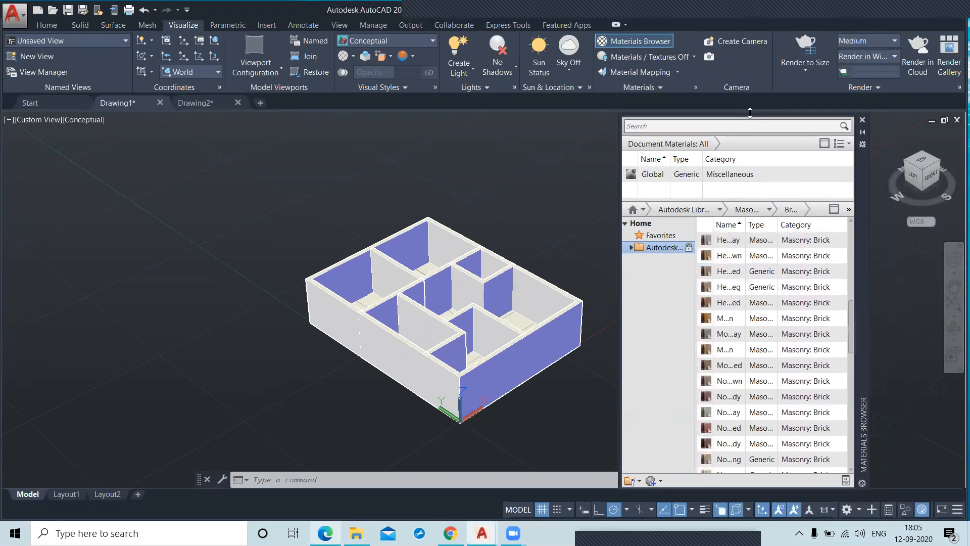
drag(865, 265, 874, 201)
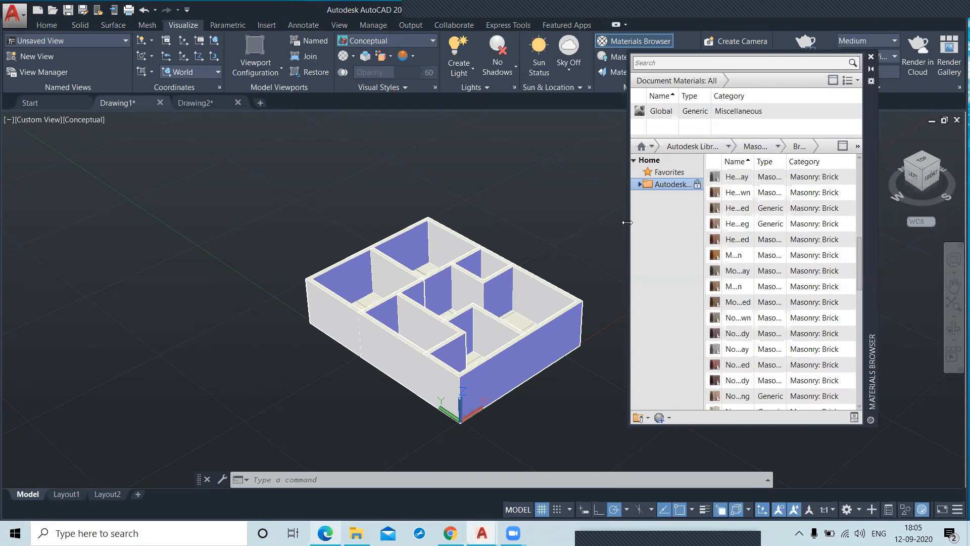
drag(626, 223, 592, 217)
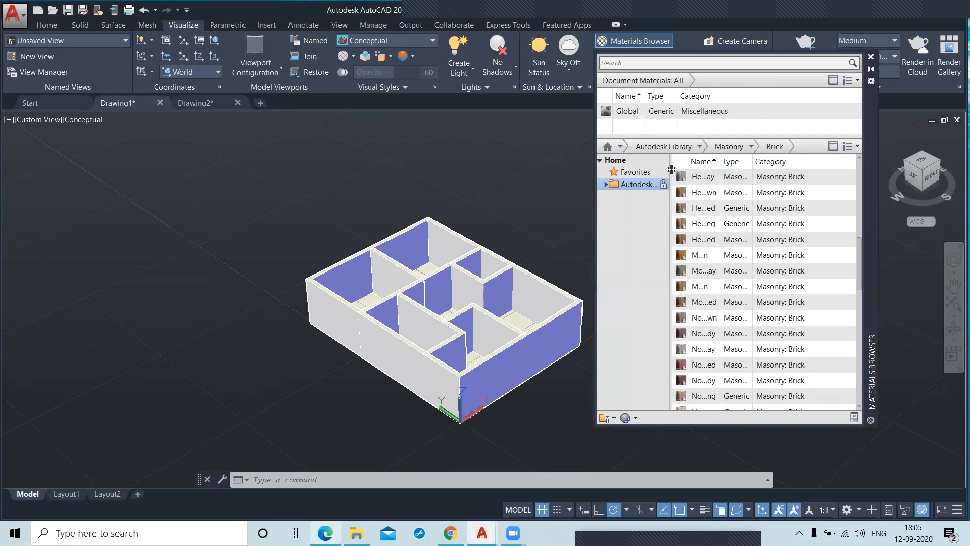
drag(670, 170, 695, 169)
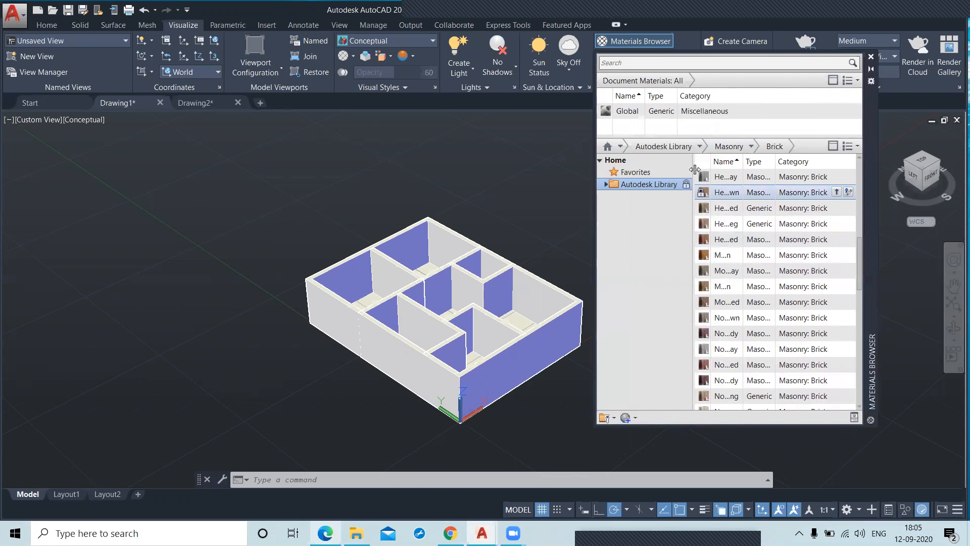
scroll(744, 297, down, 5)
scroll(744, 297, down, 4)
- Expand the Autodesk Library to the Paint category and apply the Pink paint to the outer walls of the house
click(606, 185)
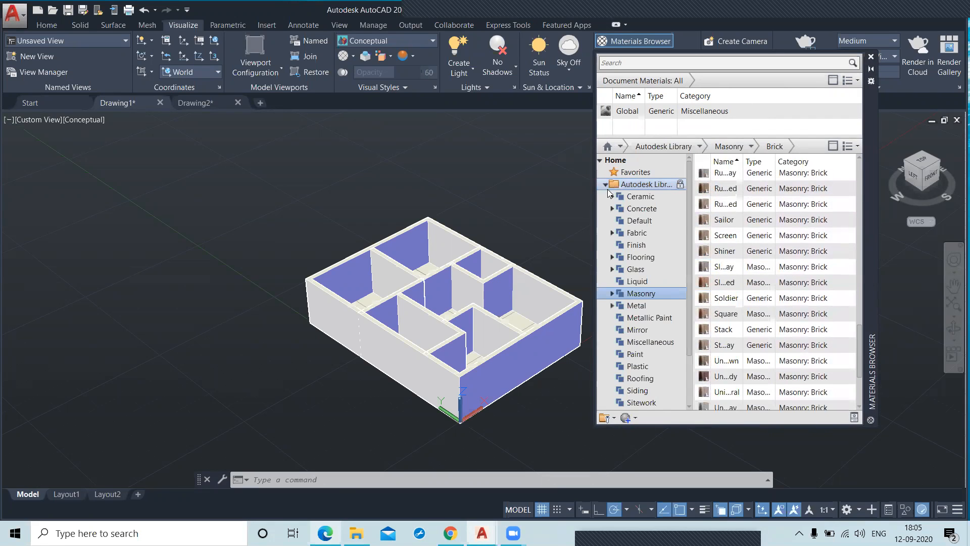
scroll(646, 269, down, 2)
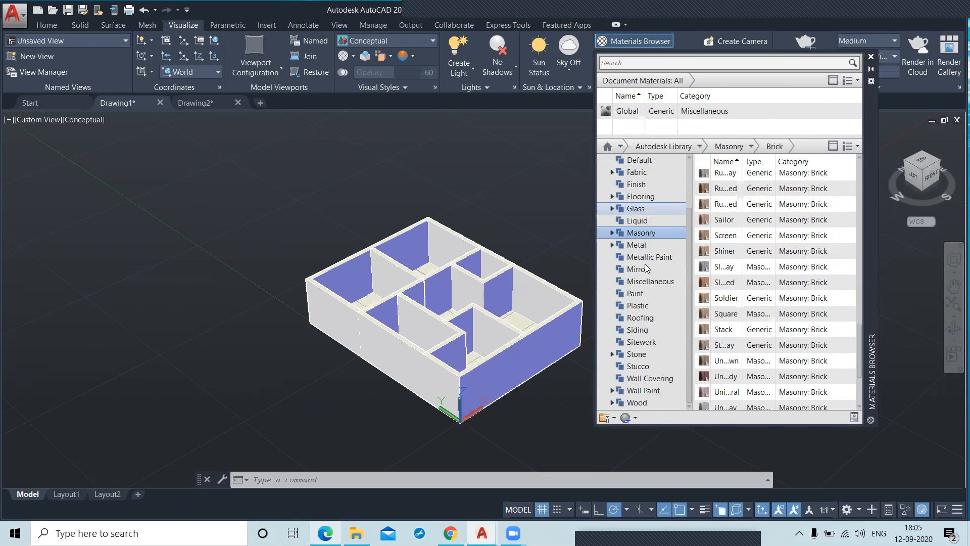
click(643, 295)
mouse_move(729, 239)
mouse_down()
mouse_move(660, 329)
mouse_move(411, 357)
mouse_up()
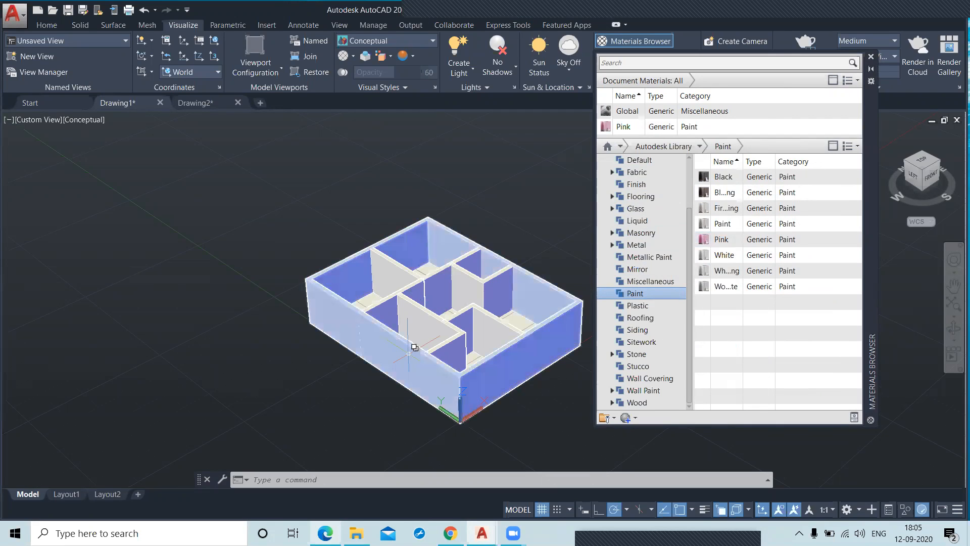
- Switch the visual style to Realistic and inspect the painted outer walls
click(82, 120)
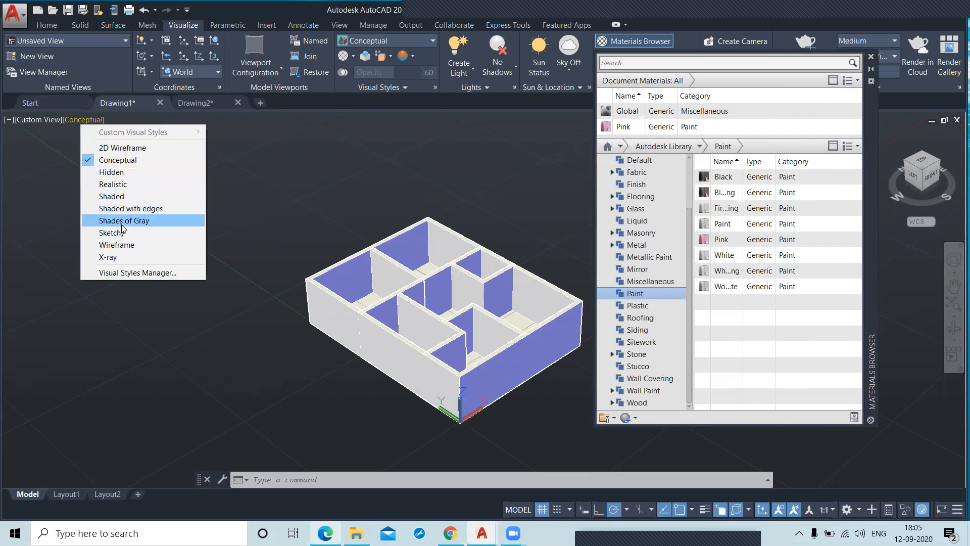
click(116, 184)
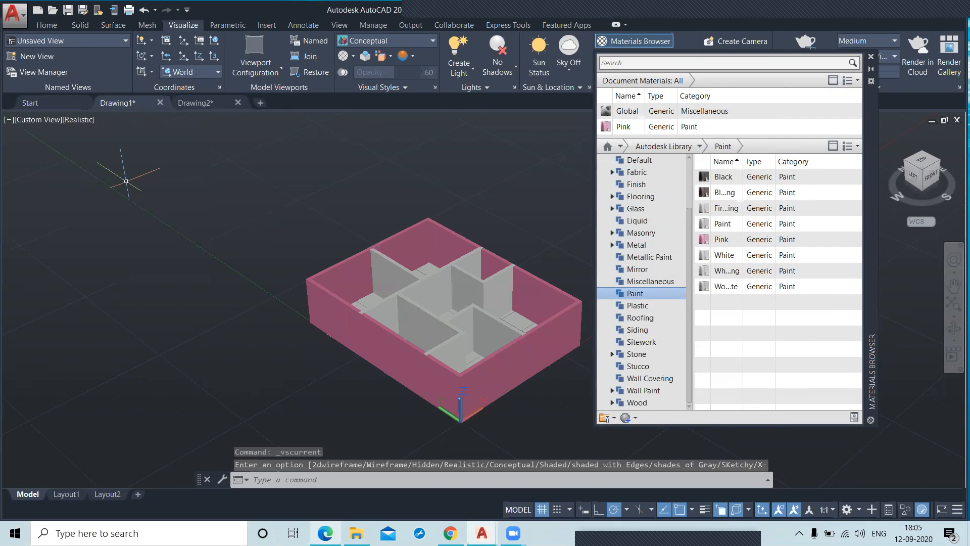
scroll(509, 407, up, 2)
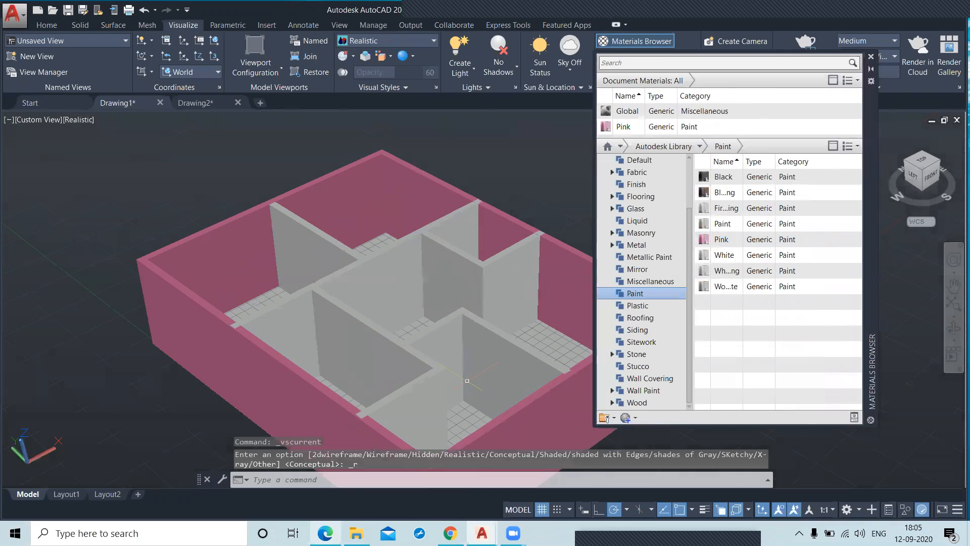
scroll(434, 379, up, 4)
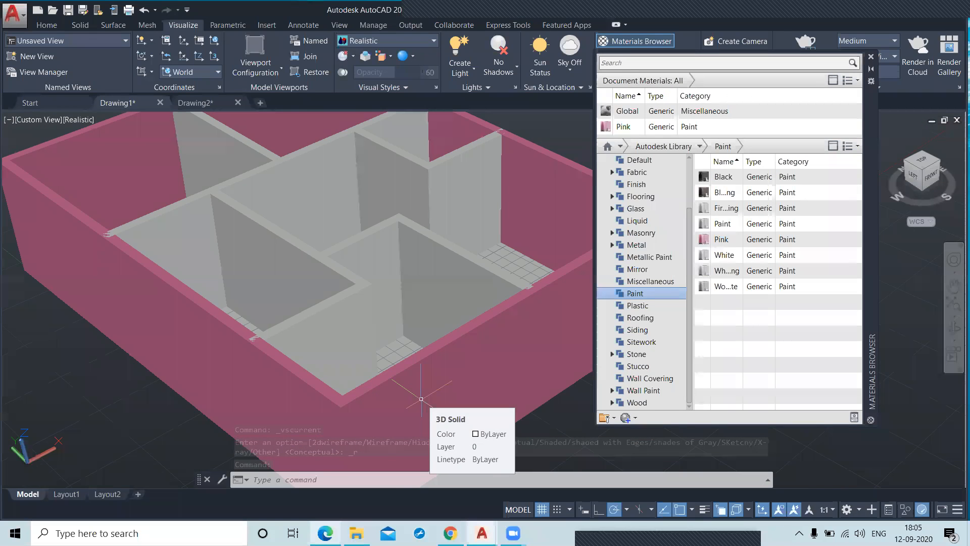
scroll(427, 325, down, 2)
middle_drag(428, 326, 403, 314)
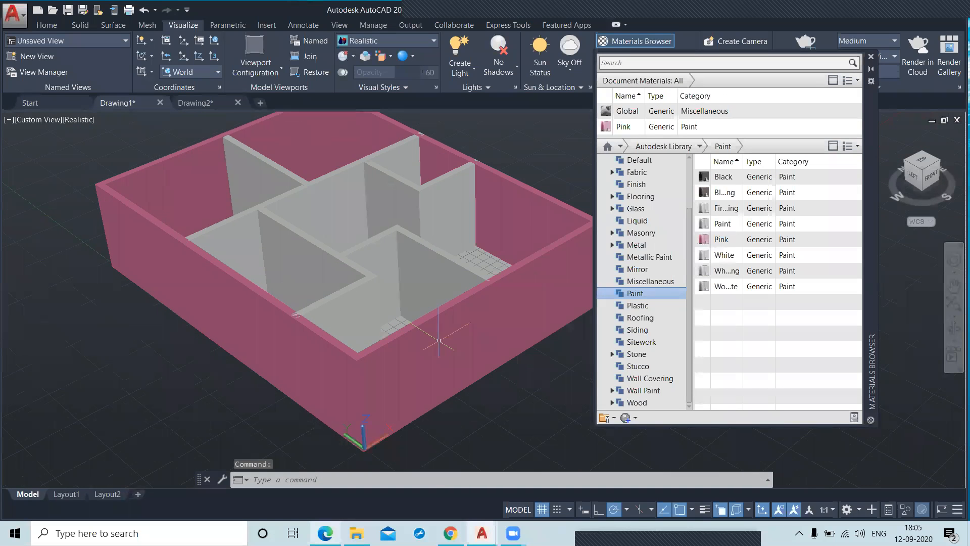
- From the Metallic Paint category, apply Glossy - Forest Green to the outer south wall face and the other green to the outer west face
click(652, 257)
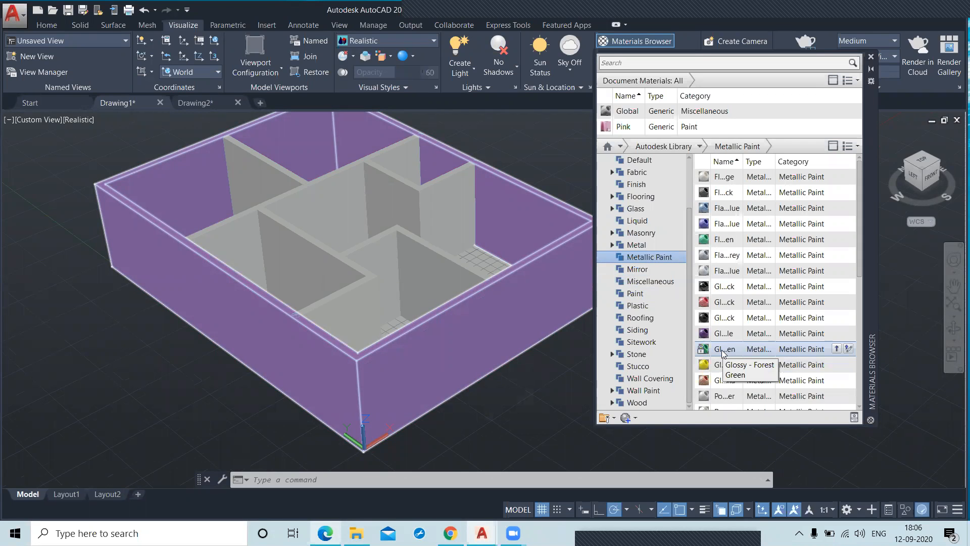
drag(723, 353, 433, 349)
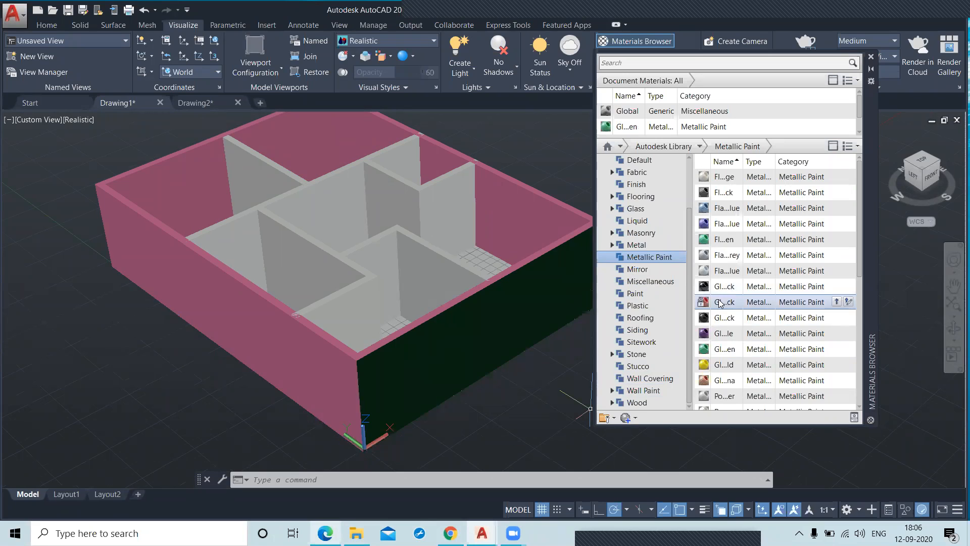
drag(715, 241, 314, 349)
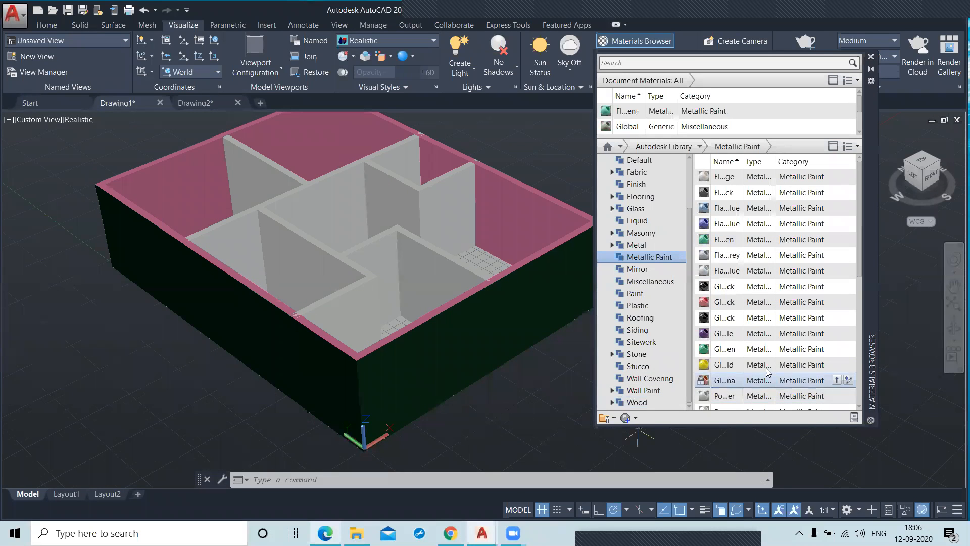
- Apply the glossy gold metallic paint to the inner face of the east wall and the south-facing side of the L-shaped partition beside it
drag(733, 364, 602, 284)
drag(524, 211, 521, 208)
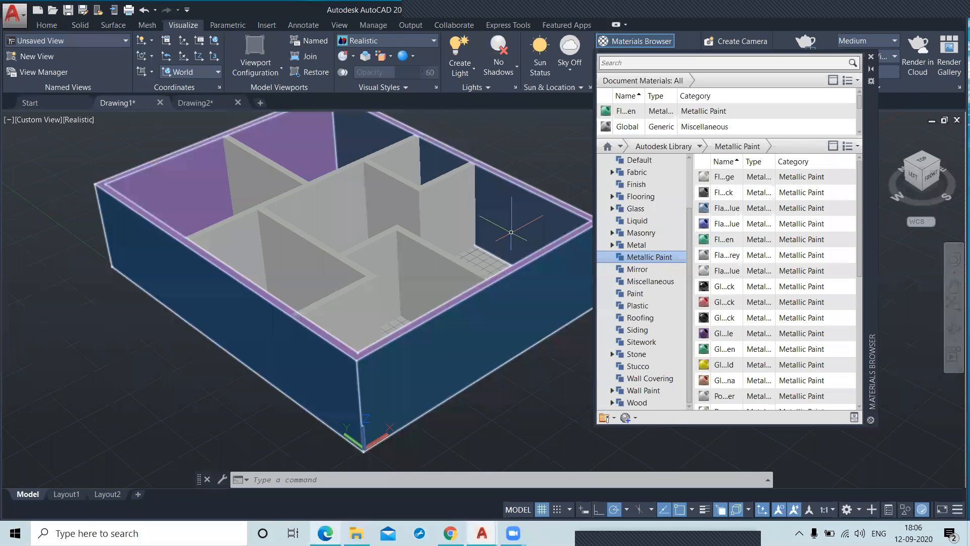
scroll(511, 232, up, 5)
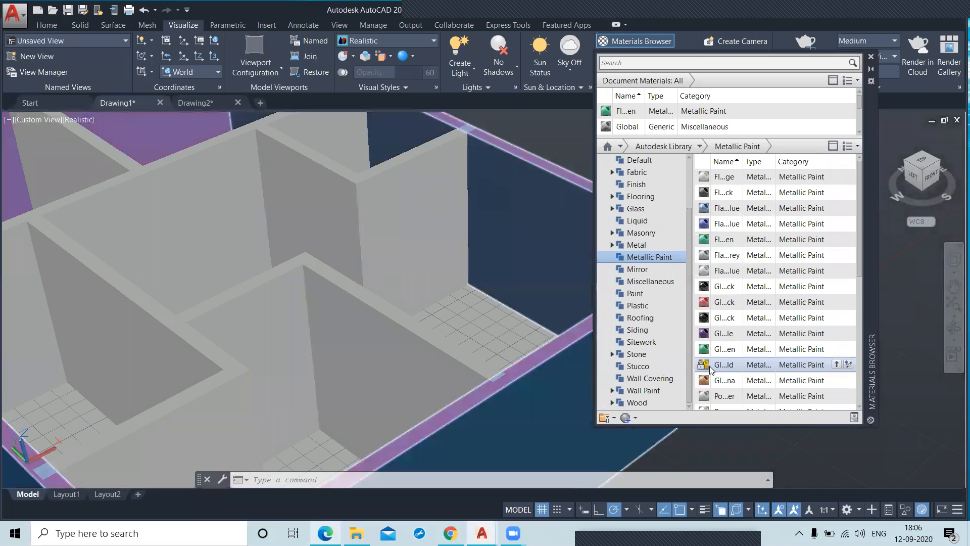
click(403, 212)
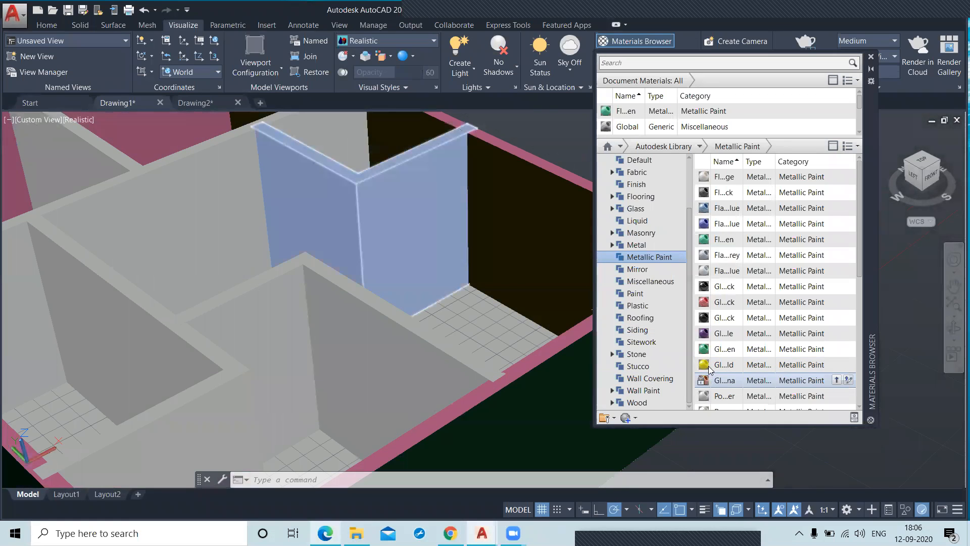
drag(709, 370, 412, 217)
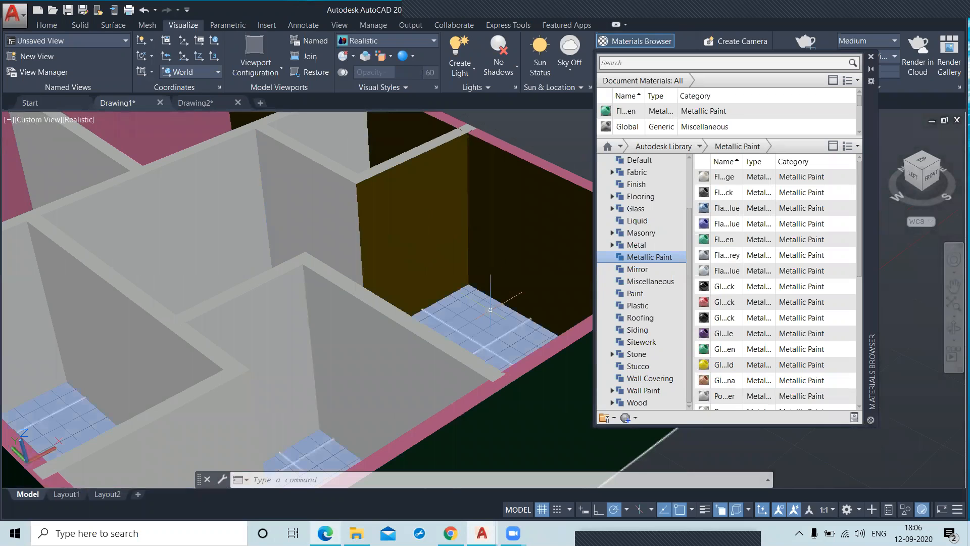
scroll(490, 309, down, 4)
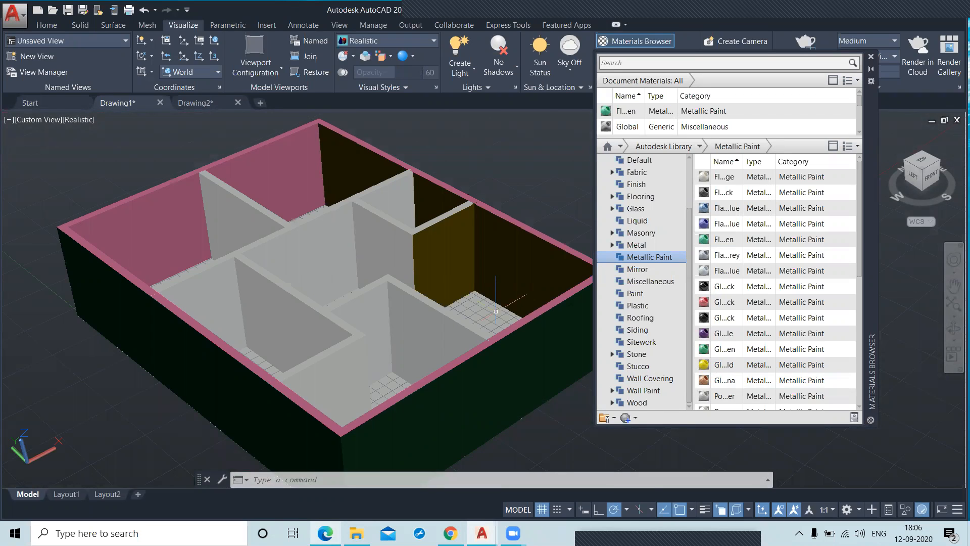
key(XF86MonBrightnessUp)
key(XF86MonBrightnessUp)
key(XF86MonBrightnessUp)
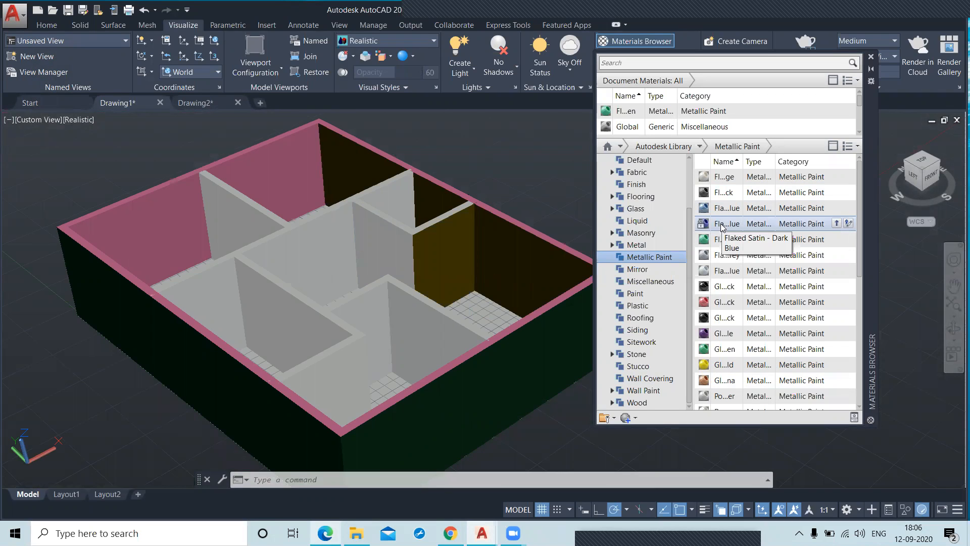
- Apply the Flaked Satin - Dark Blue paint to the inner face of the north wall and undo the excess changes made after it
drag(721, 228, 381, 189)
drag(164, 201, 152, 209)
key(ctrl+z)
key(ctrl+z)
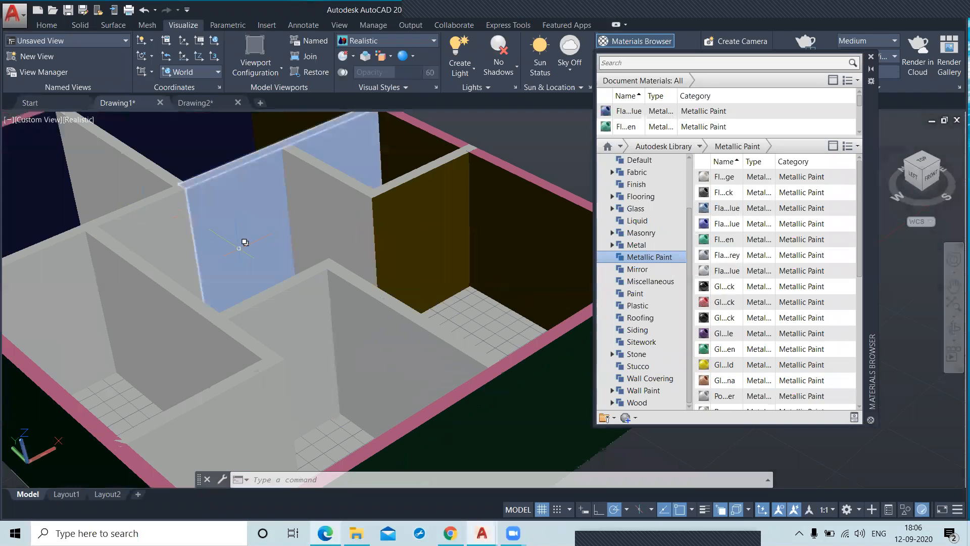
- Reposition the Materials Browser beside the model so that it fits fully on screen and browse the rest of the metallic paints
drag(873, 260, 872, 398)
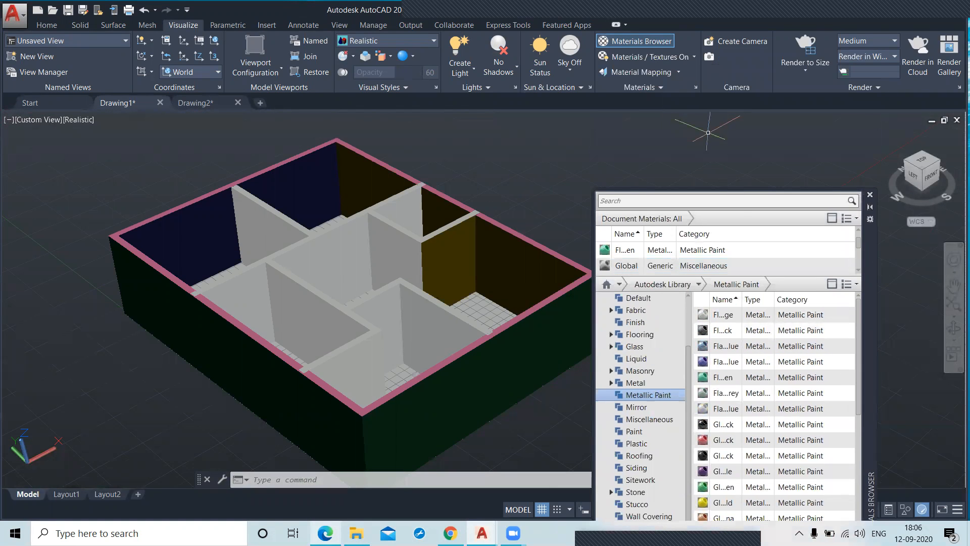
scroll(713, 249, up, 1)
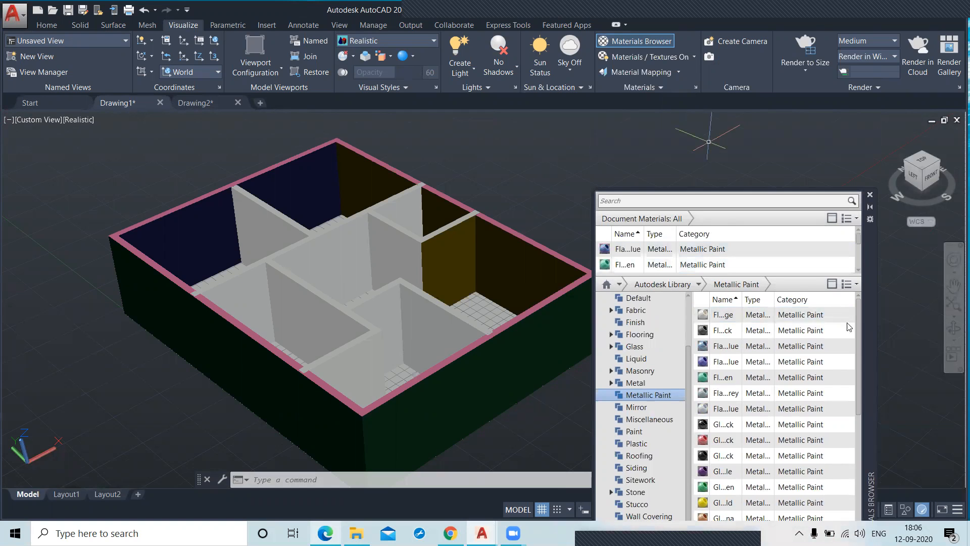
drag(873, 333, 886, 269)
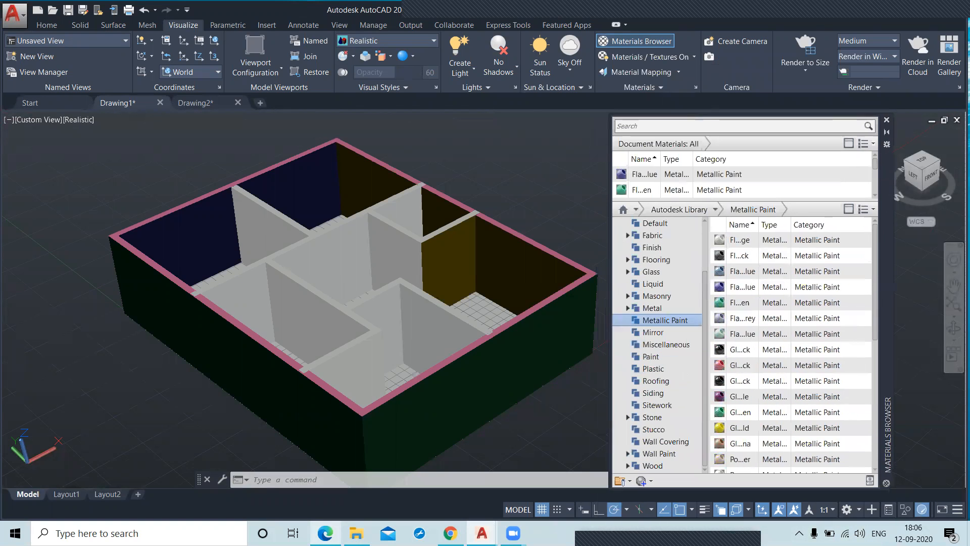
scroll(510, 376, up, 1)
scroll(768, 342, down, 3)
scroll(767, 342, down, 3)
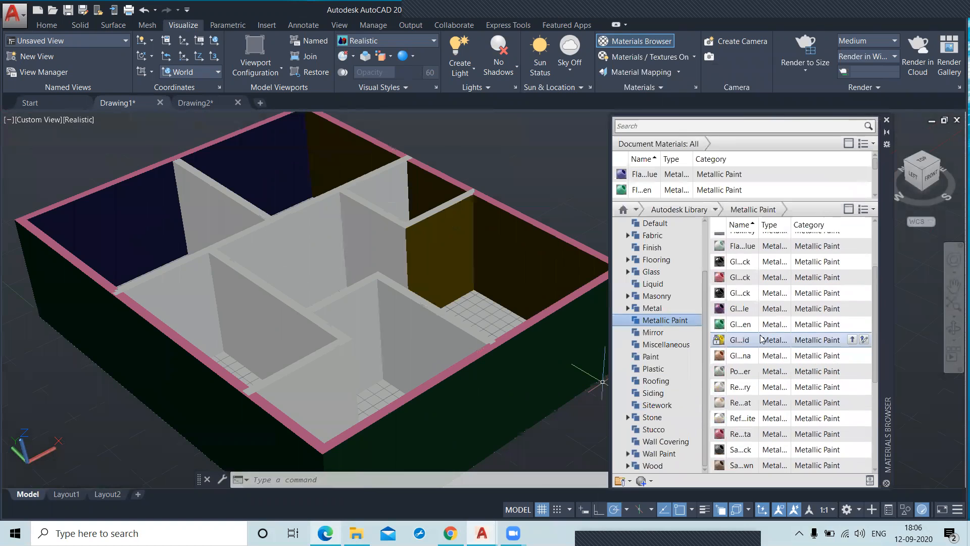
- Apply the bamboo material from the Flooring category to the planar floor surface, and close the Materials Editor after opening it for another wood flooring
click(658, 250)
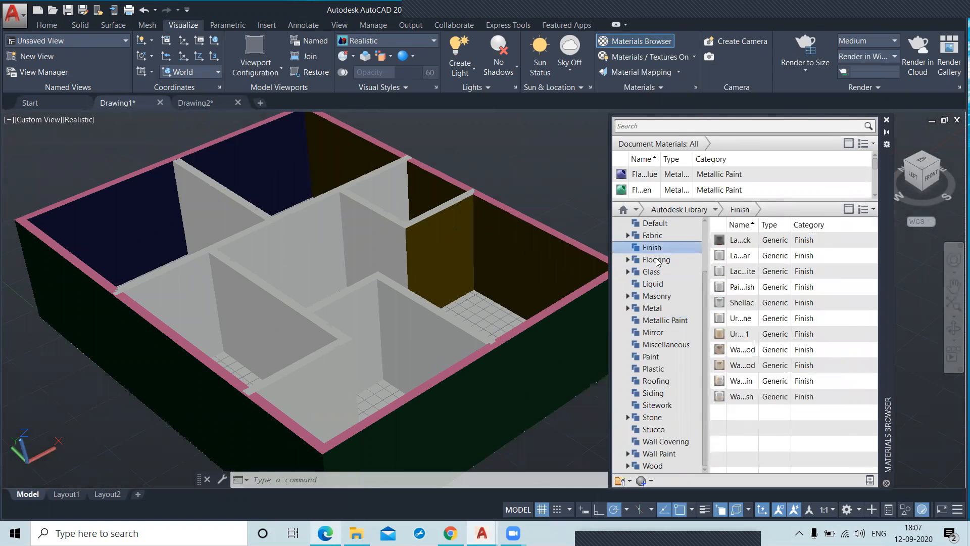
click(654, 262)
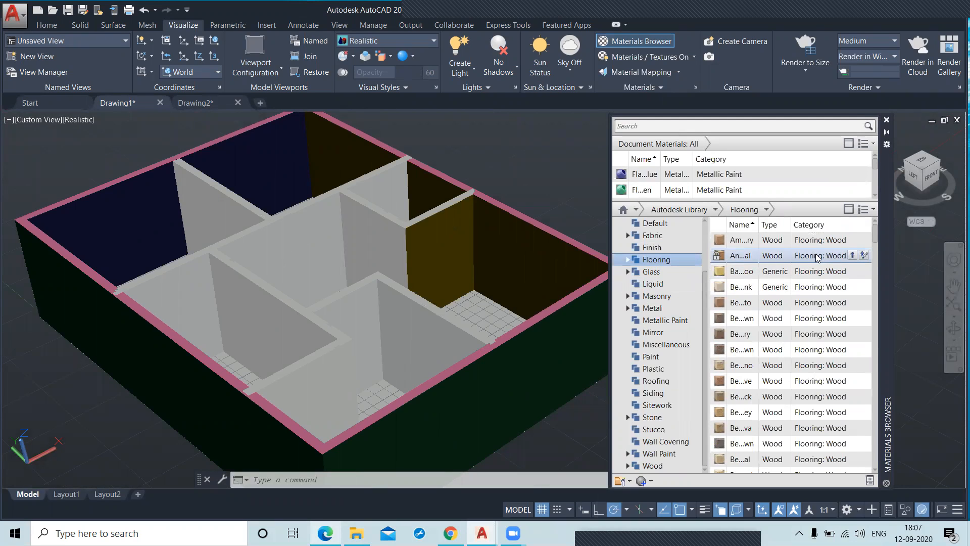
drag(816, 271, 469, 300)
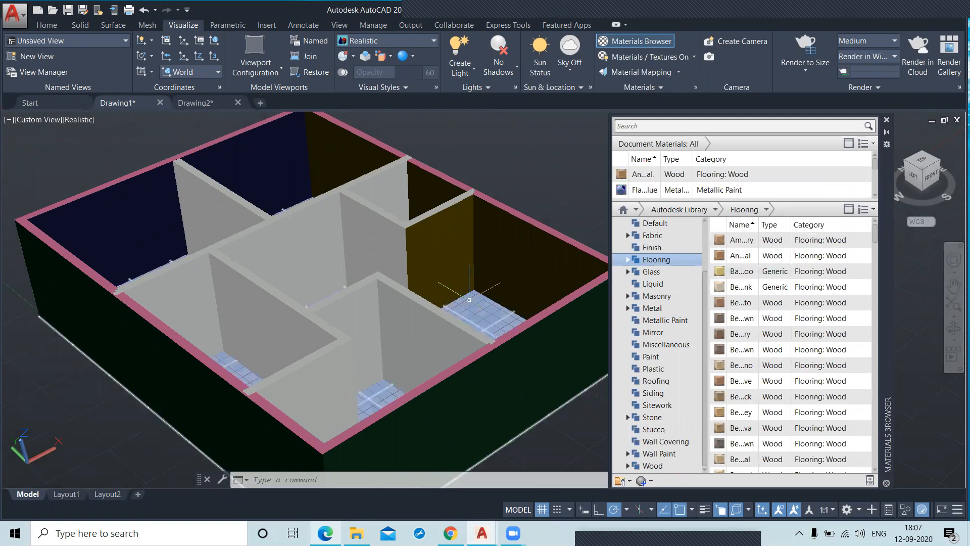
scroll(505, 404, up, 5)
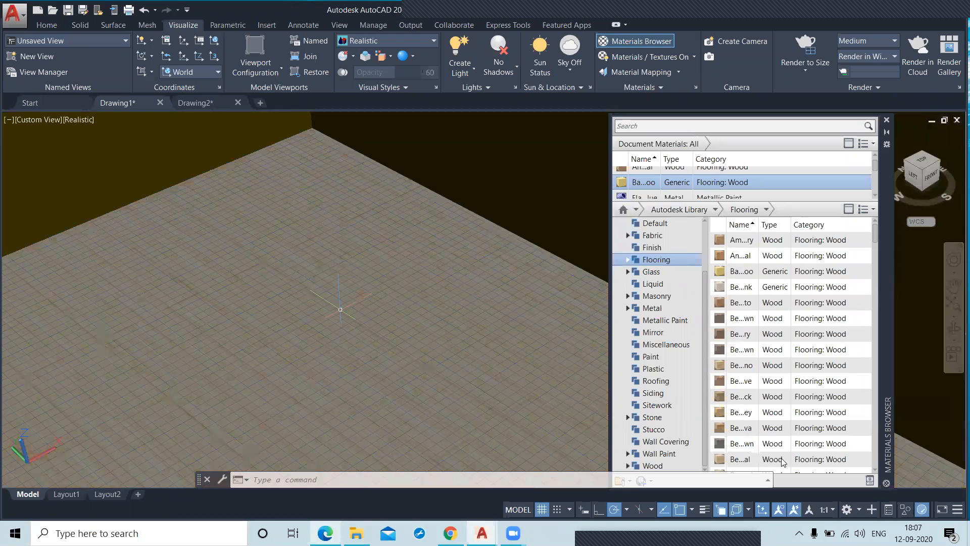
double_click(827, 462)
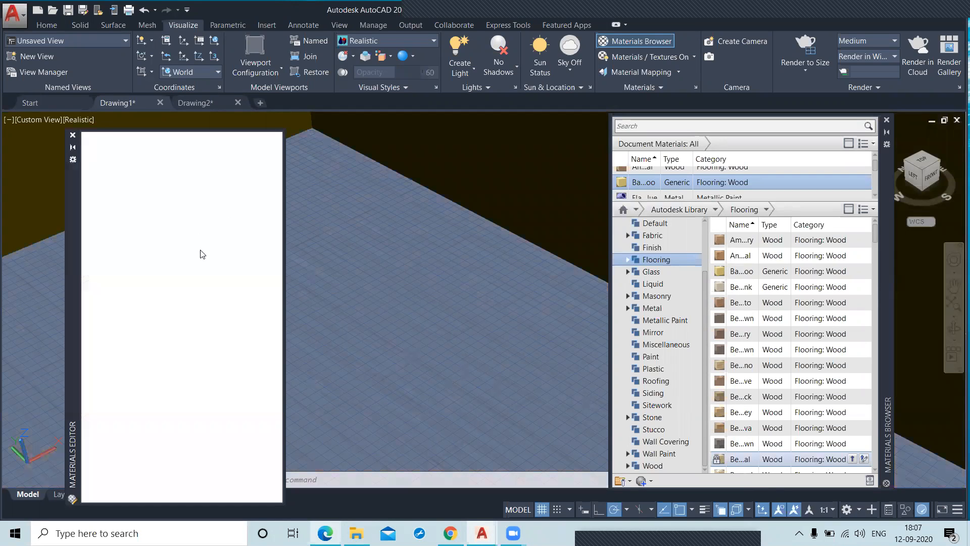
click(72, 135)
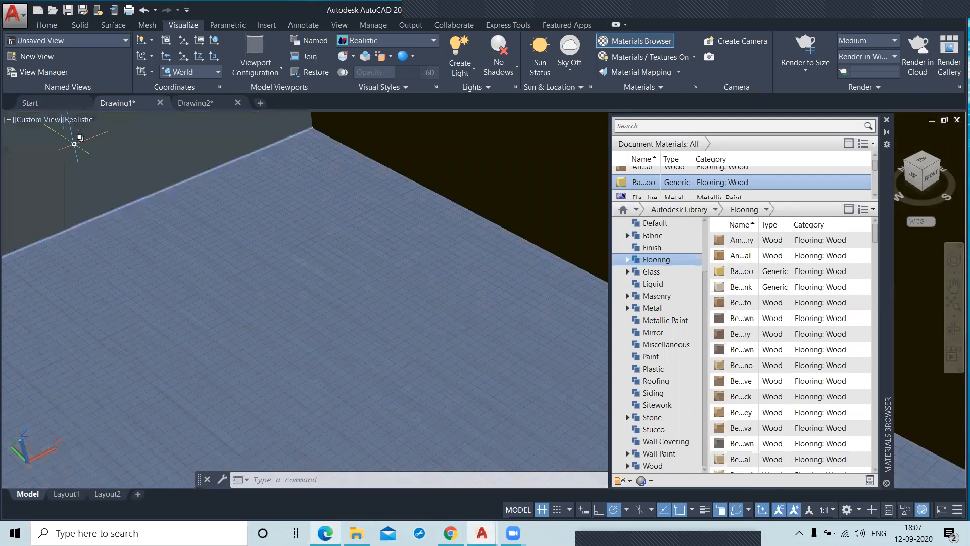
- Apply wood flooring materials to the planar floor and to the partition faces of the small corner room
drag(750, 432, 403, 405)
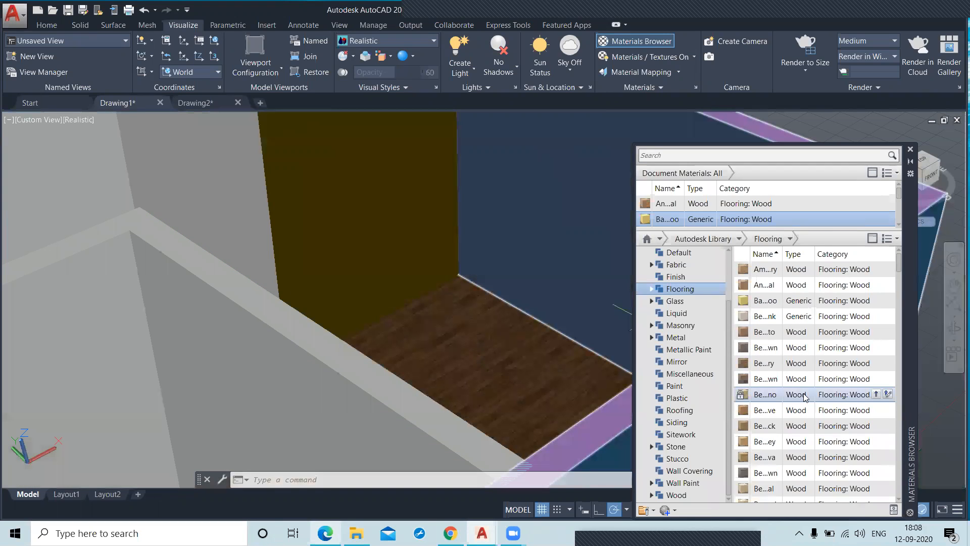
drag(805, 397, 286, 367)
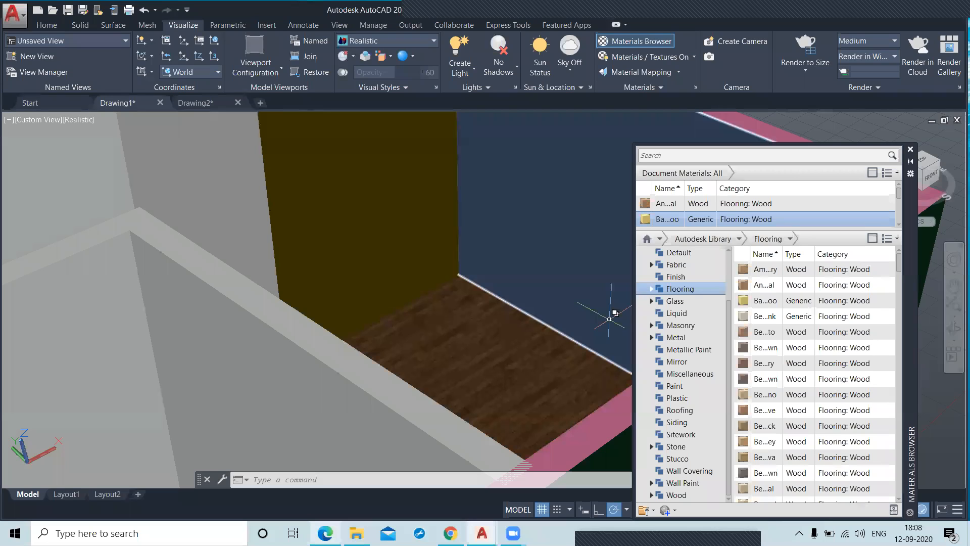
drag(782, 456, 238, 228)
drag(824, 425, 200, 414)
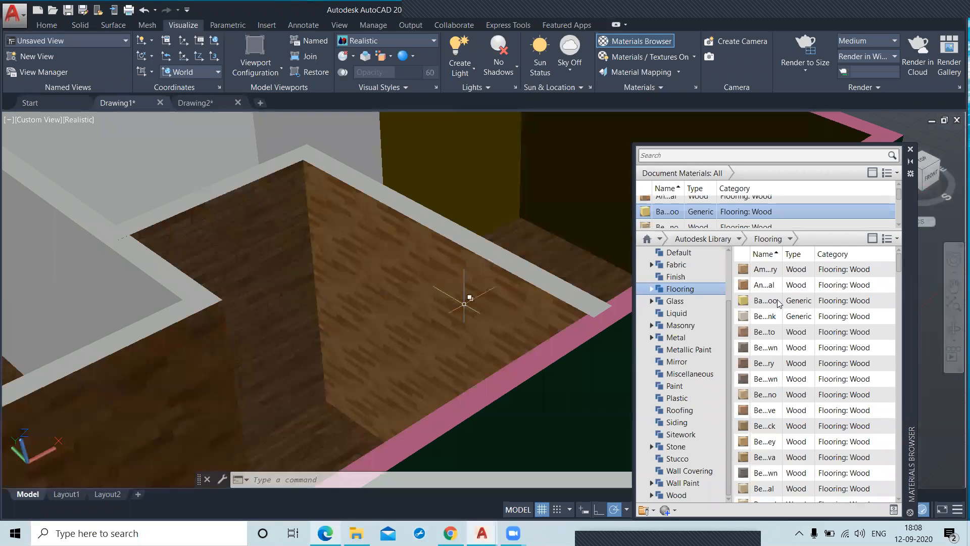
scroll(777, 295, down, 1)
scroll(762, 304, down, 1)
middle_drag(196, 334, 359, 253)
scroll(360, 253, down, 2)
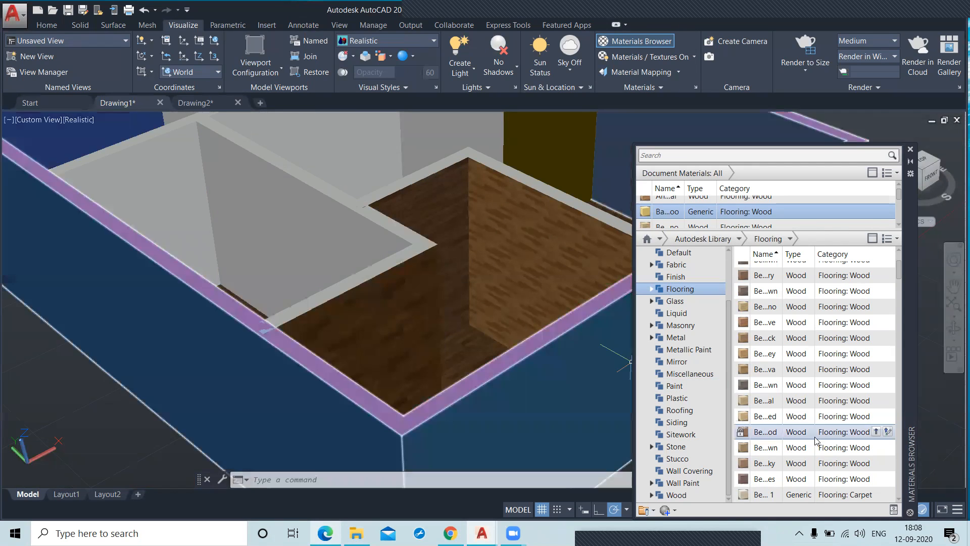
- Apply wood flooring materials to the outer faces of the west and south exterior walls
drag(807, 433, 309, 420)
drag(800, 432, 524, 425)
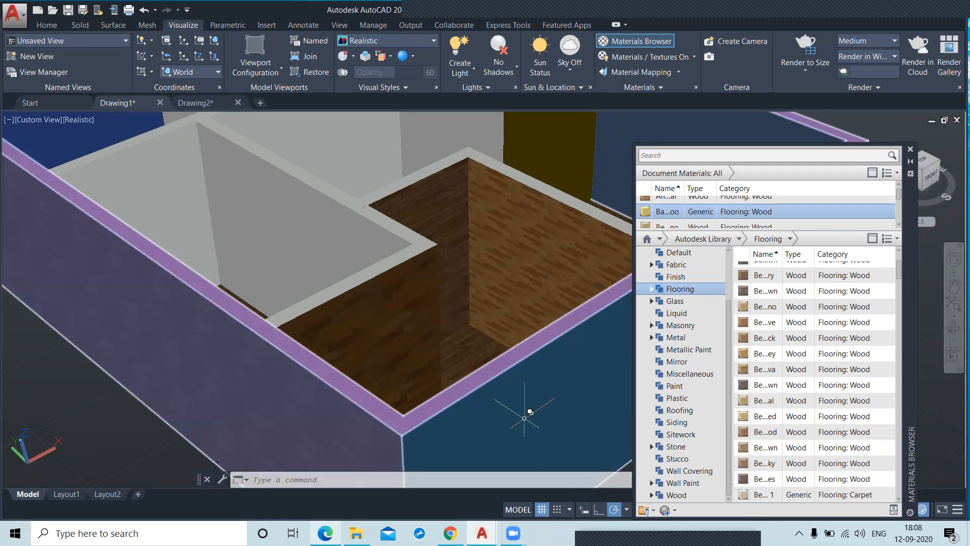
drag(776, 449, 514, 424)
drag(612, 418, 611, 418)
scroll(258, 323, down, 4)
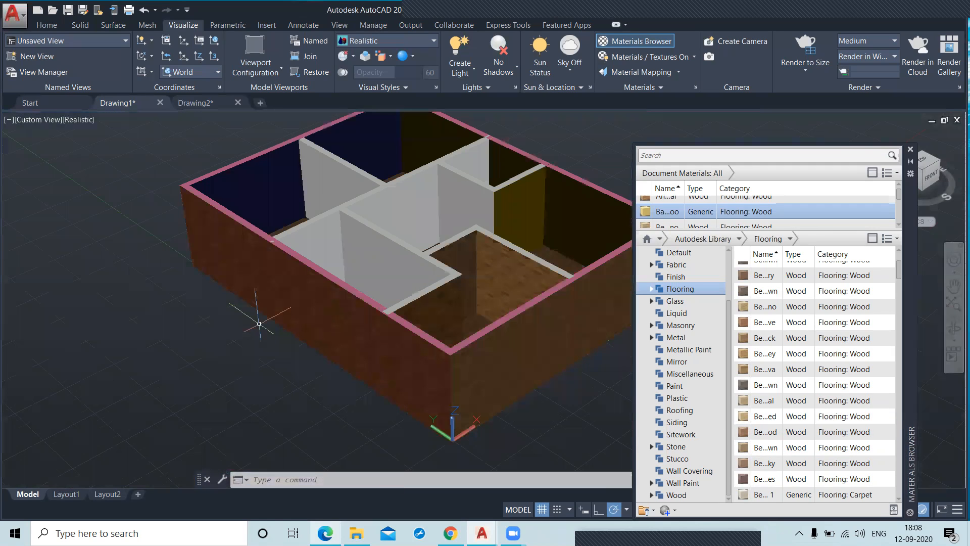
shift+middle_drag(259, 323, 79, 462)
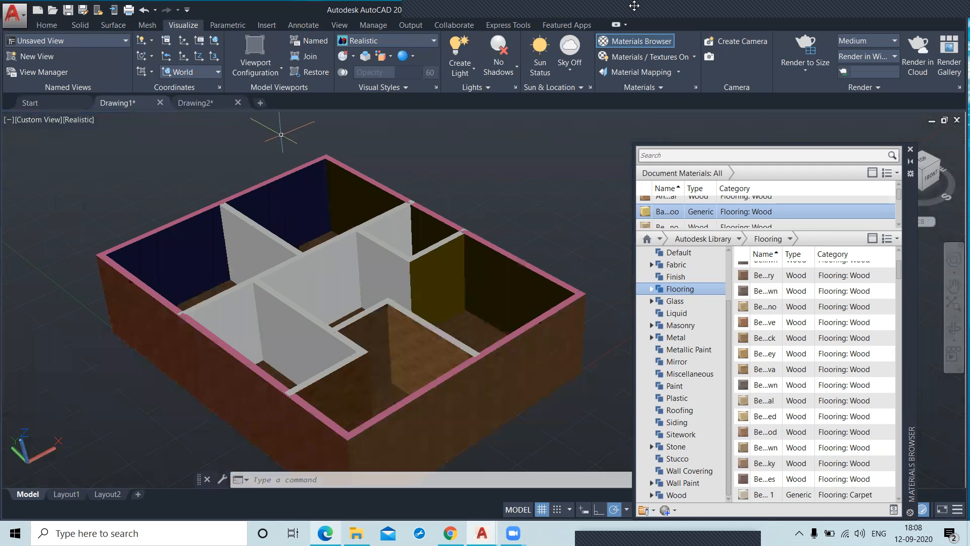
- Turn on sun status with the recommended exposure adjustment and switch on the render environment
click(542, 66)
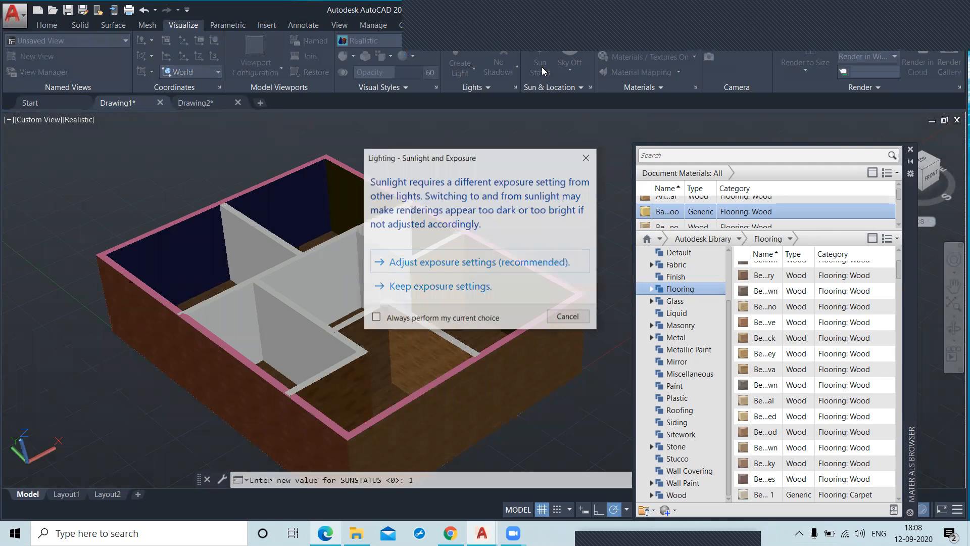
click(432, 255)
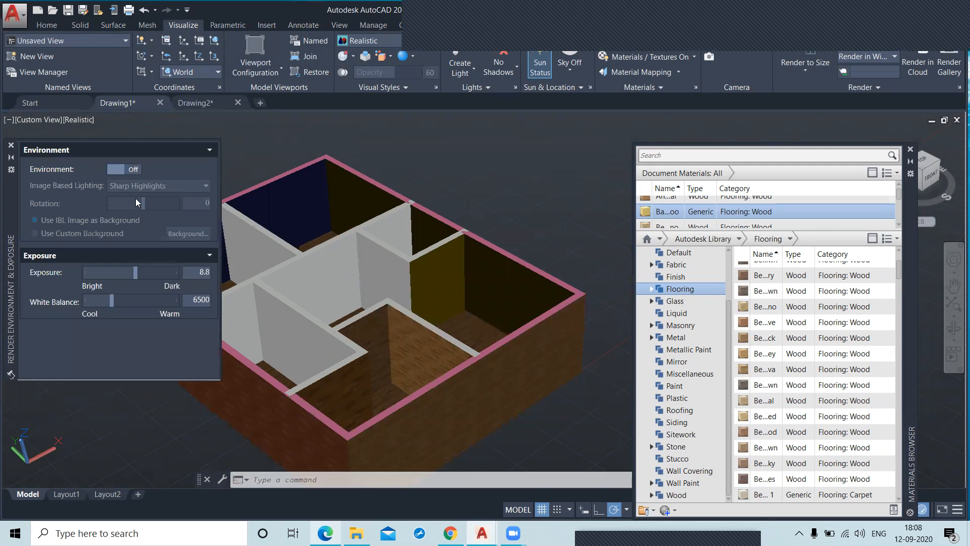
click(124, 169)
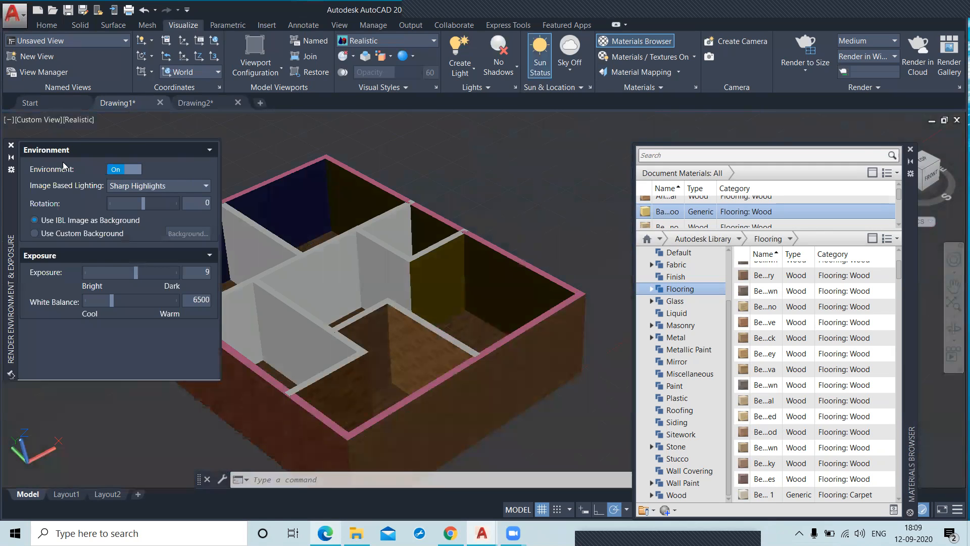
click(11, 144)
scroll(327, 291, down, 2)
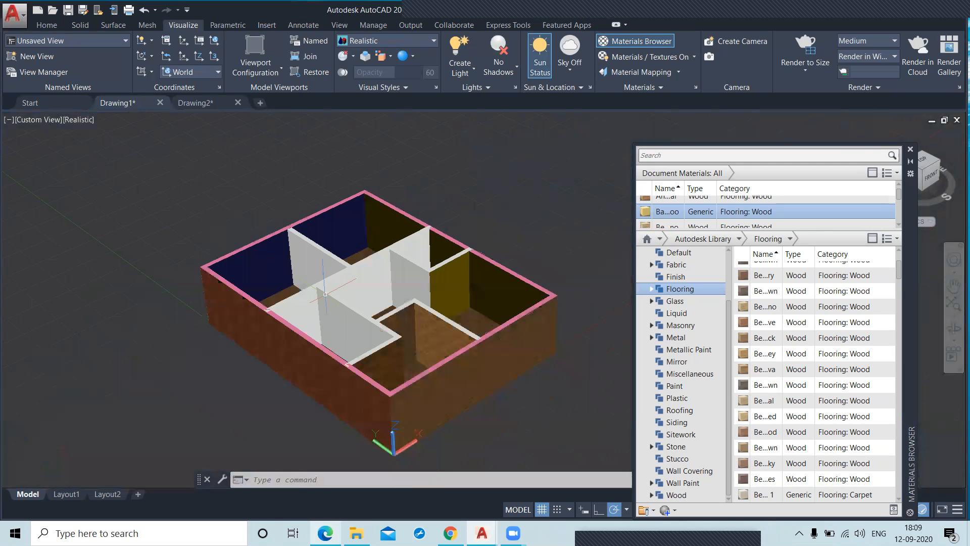
middle_drag(325, 294, 314, 264)
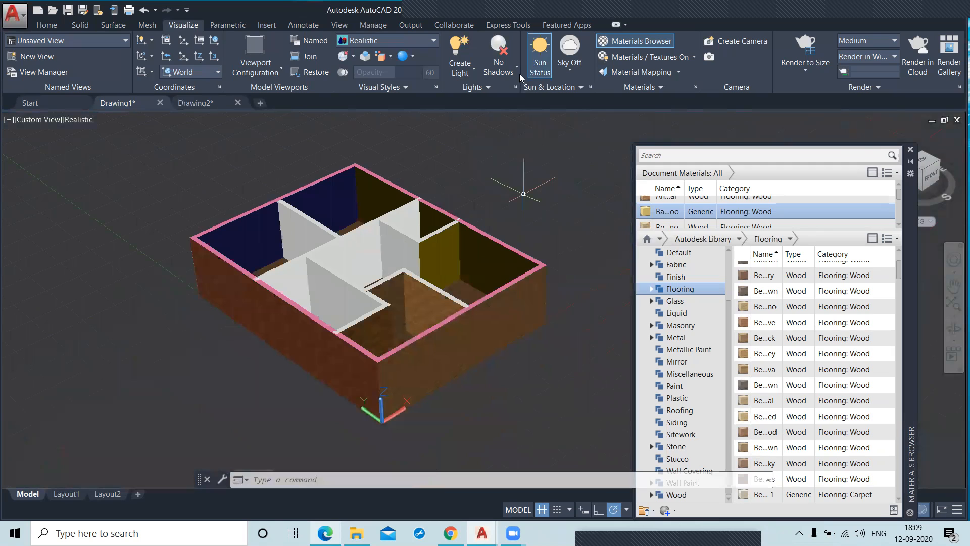
- Turn on the sky background and set the viewport lighting to ground shadows after trying full shadows
click(498, 67)
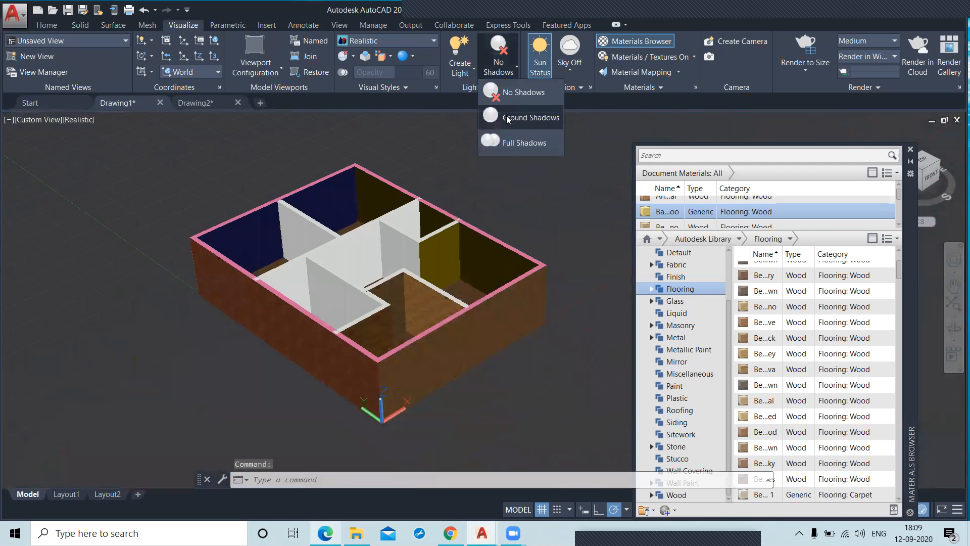
click(507, 118)
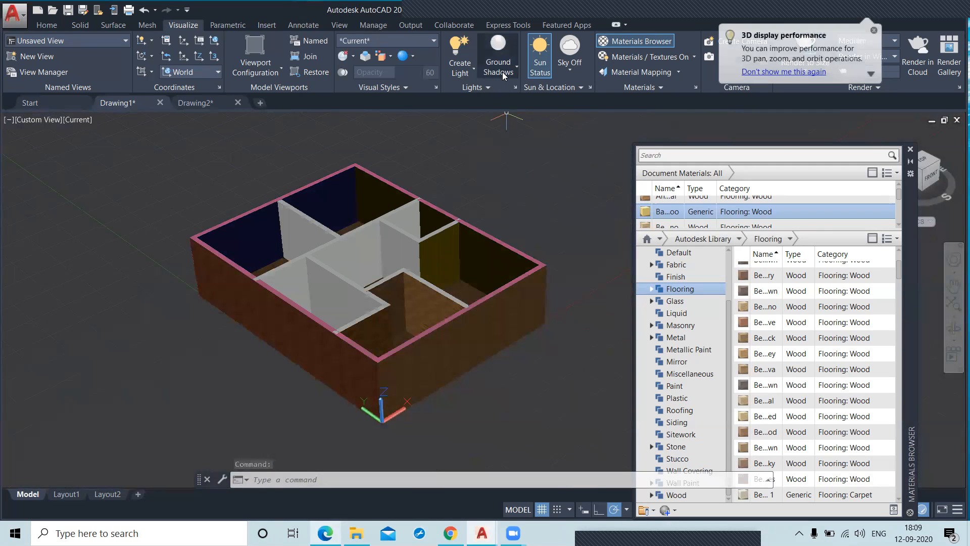
click(503, 76)
click(508, 142)
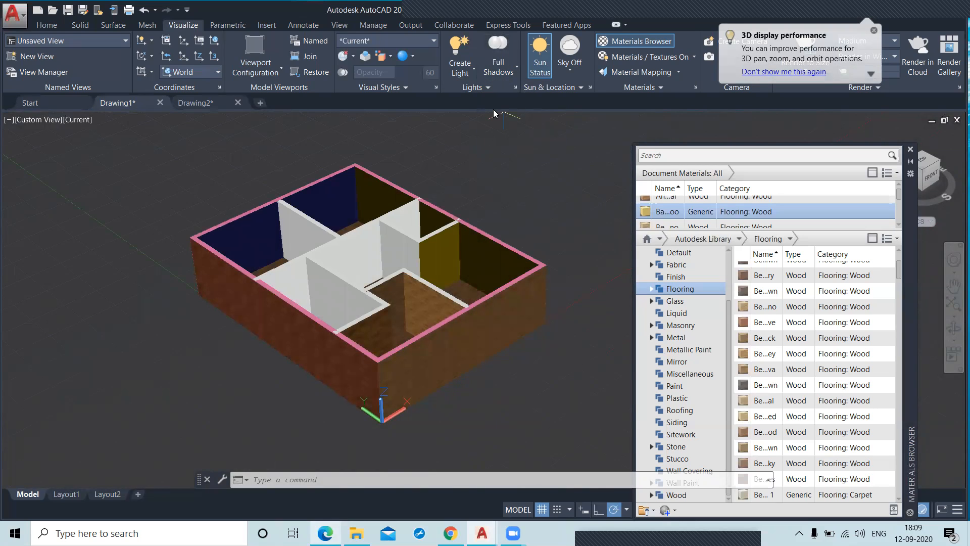
click(568, 72)
click(592, 121)
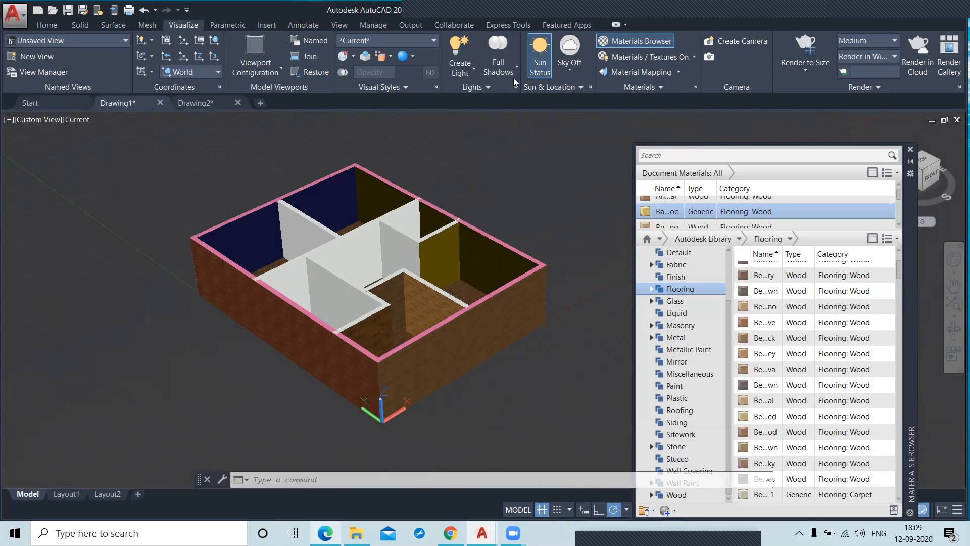
click(482, 68)
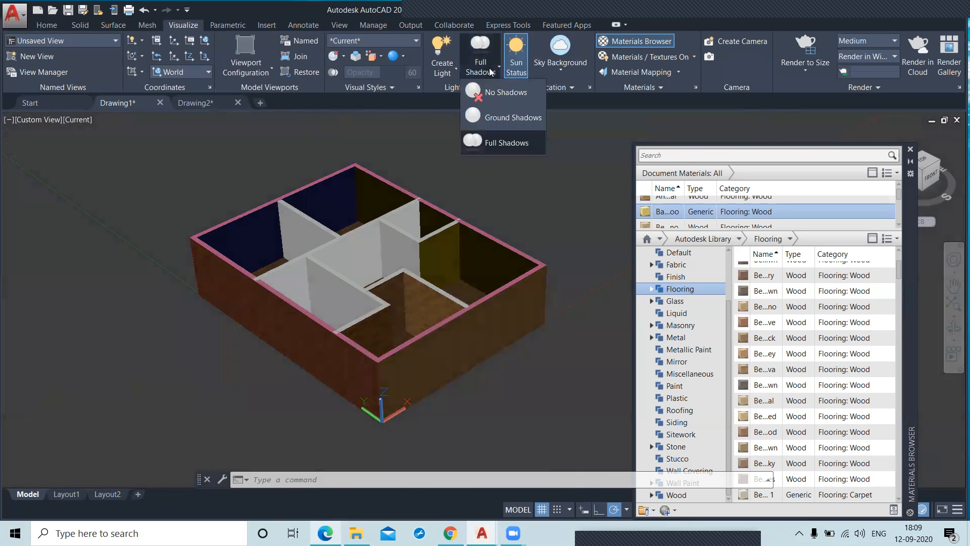
click(492, 122)
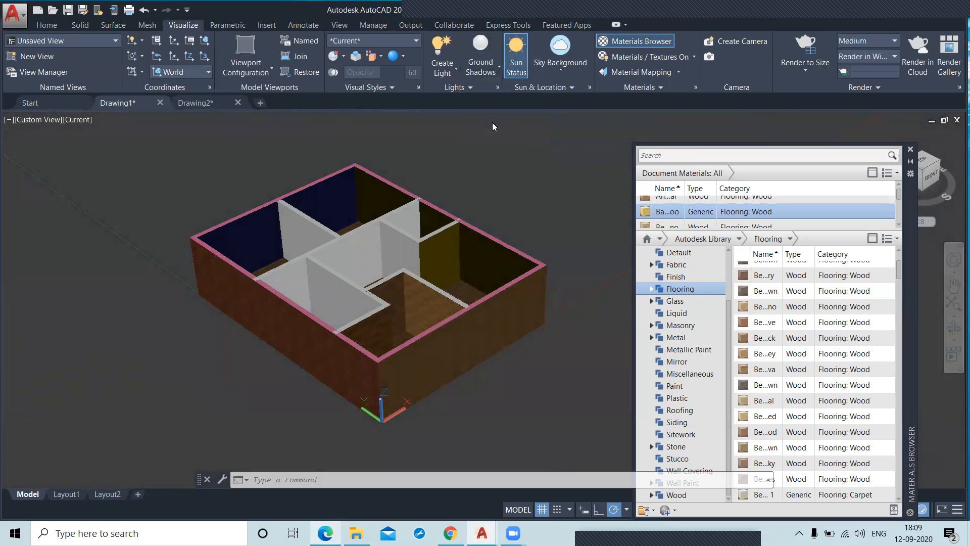
- Examine the rooms and flooring of the sunlit house model from above and from the front corner
scroll(46, 400, down, 4)
scroll(146, 352, up, 3)
middle_click(506, 399)
middle_click(510, 396)
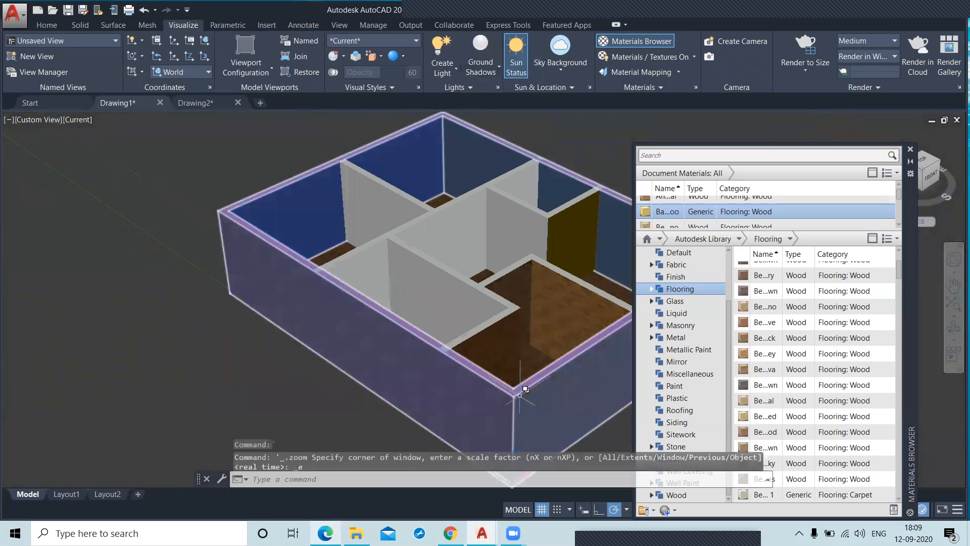
shift+middle_drag(520, 395, 286, 335)
scroll(492, 303, up, 3)
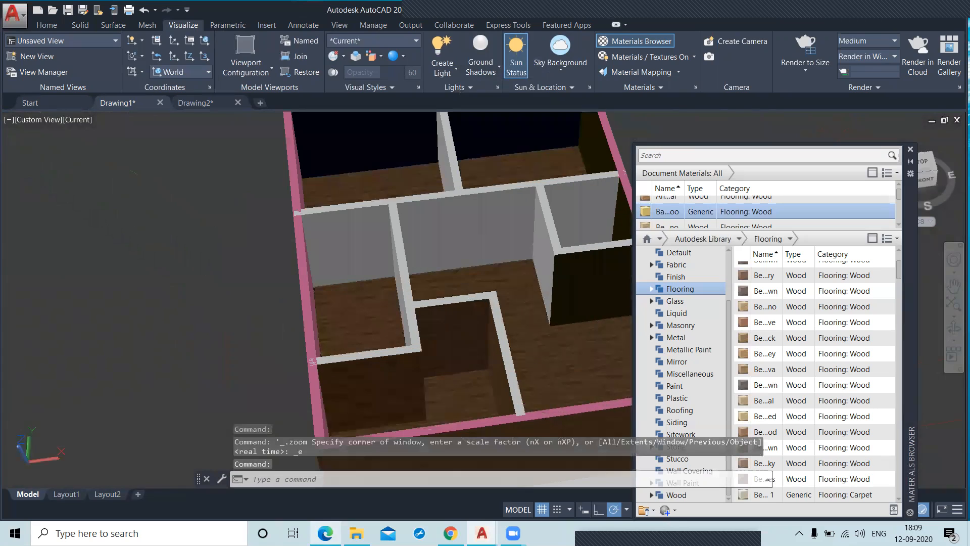
scroll(488, 298, down, 3)
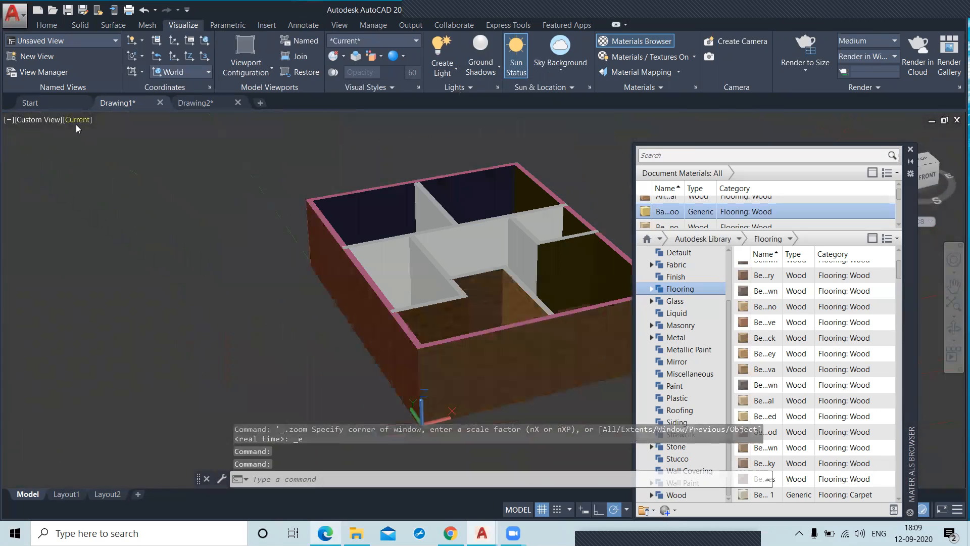
- Compare the house in the Realistic, Shades of Gray, Sketchy and Shaded with edges visual styles, and return to Realistic
click(75, 121)
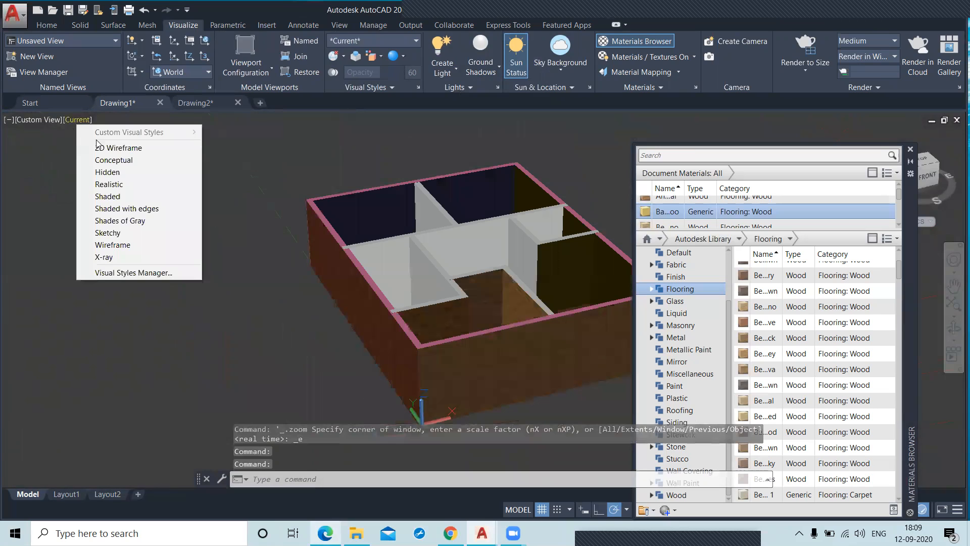
click(125, 184)
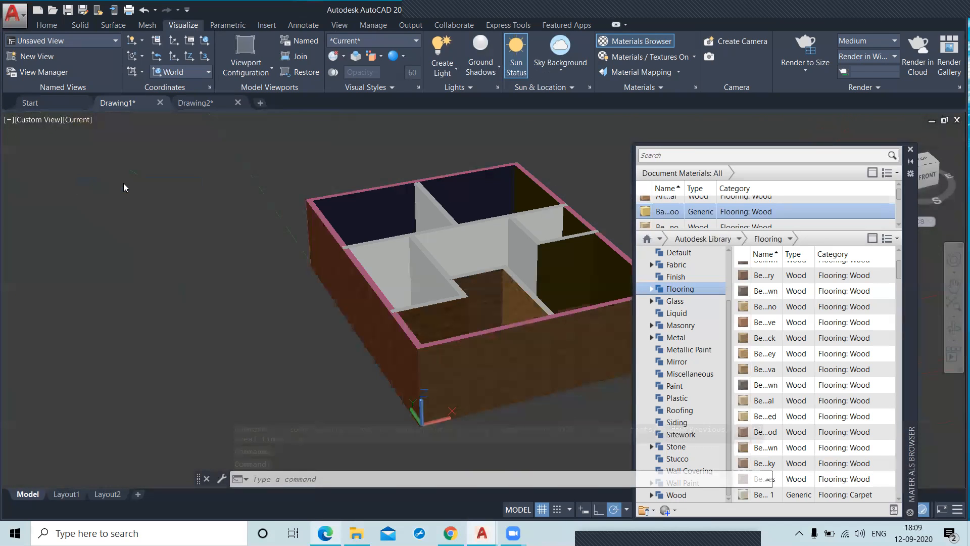
click(77, 120)
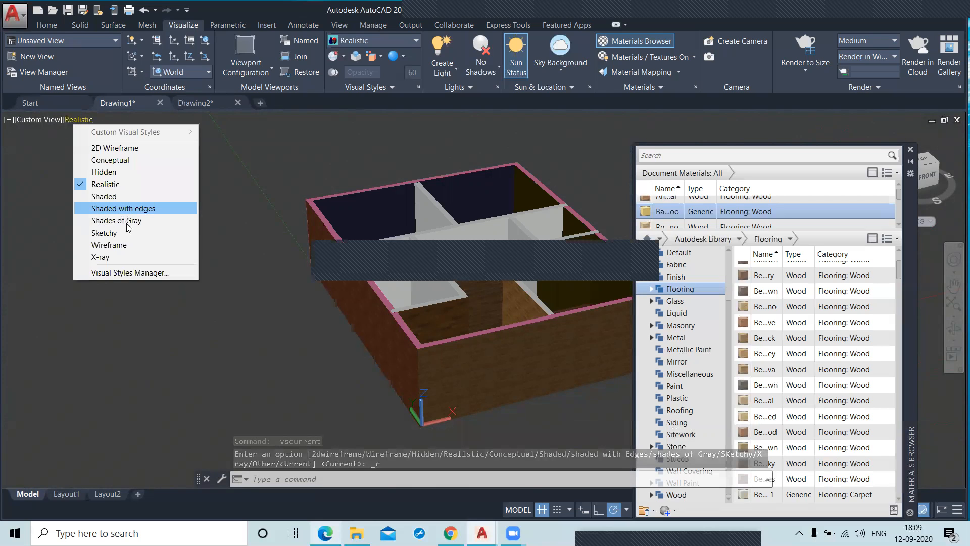
click(128, 225)
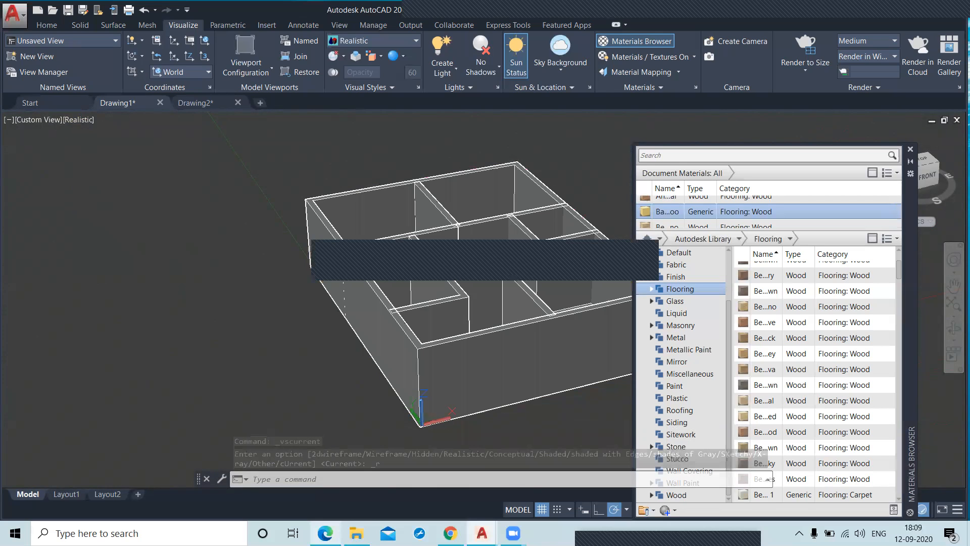
click(94, 120)
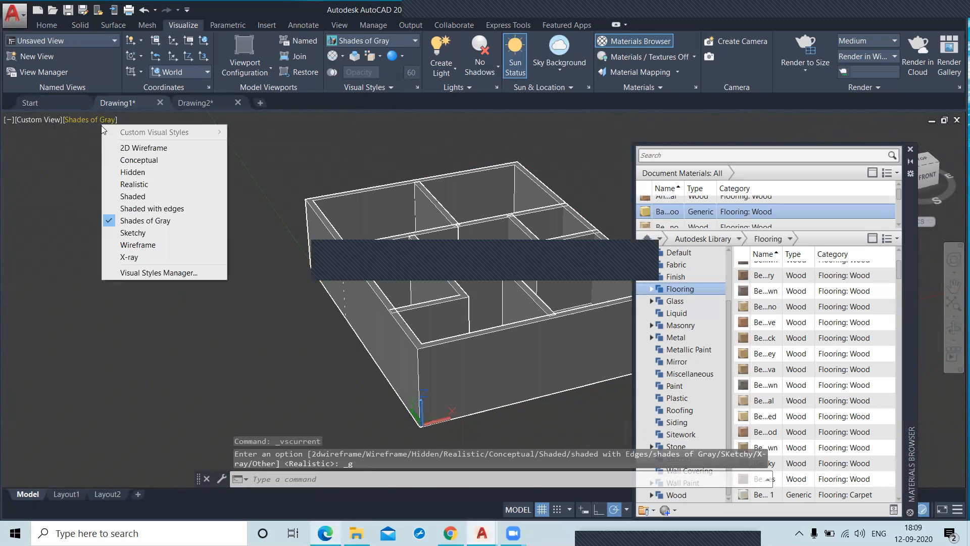
click(153, 234)
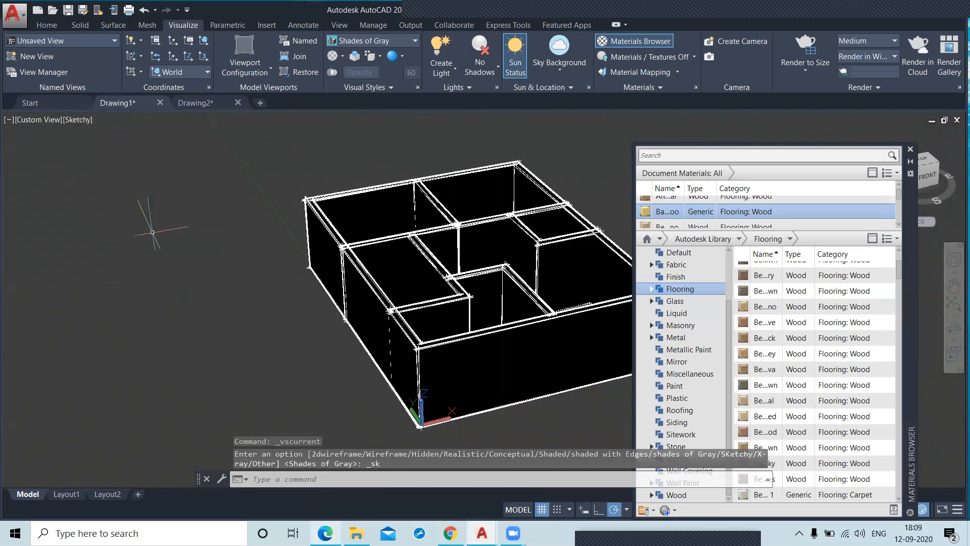
click(78, 122)
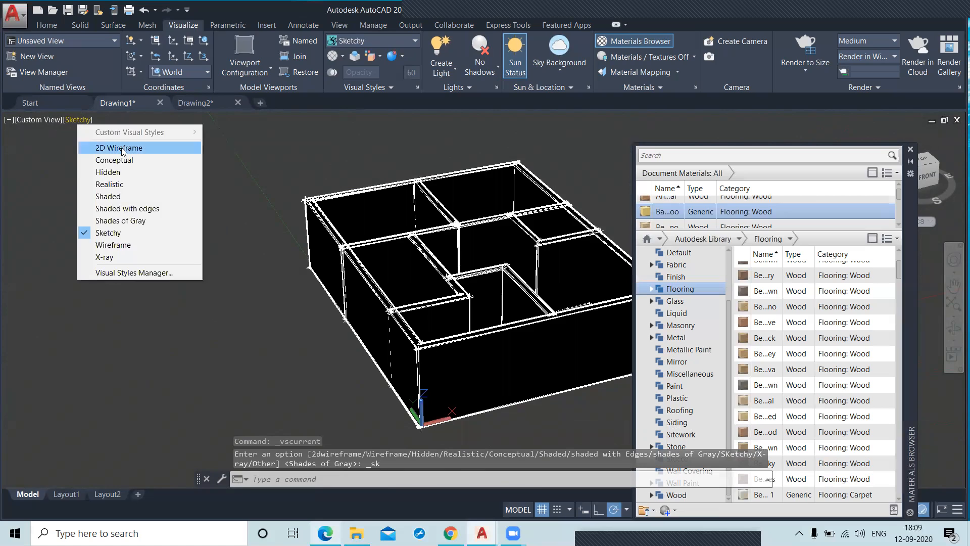
click(143, 208)
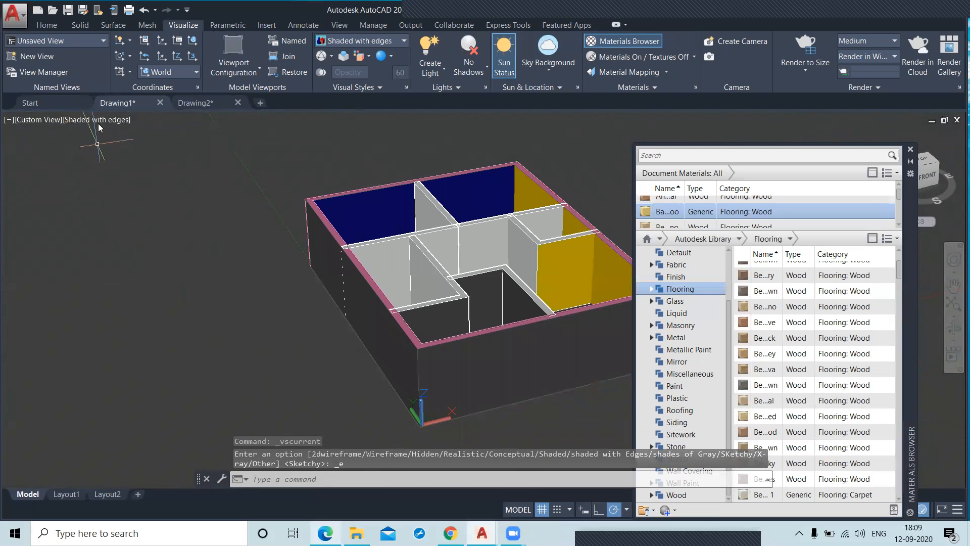
click(99, 122)
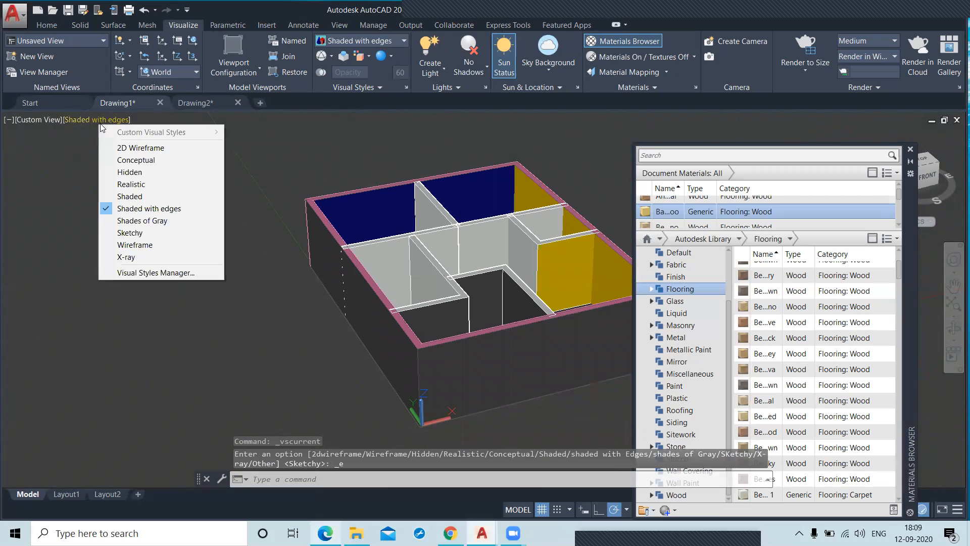
click(134, 183)
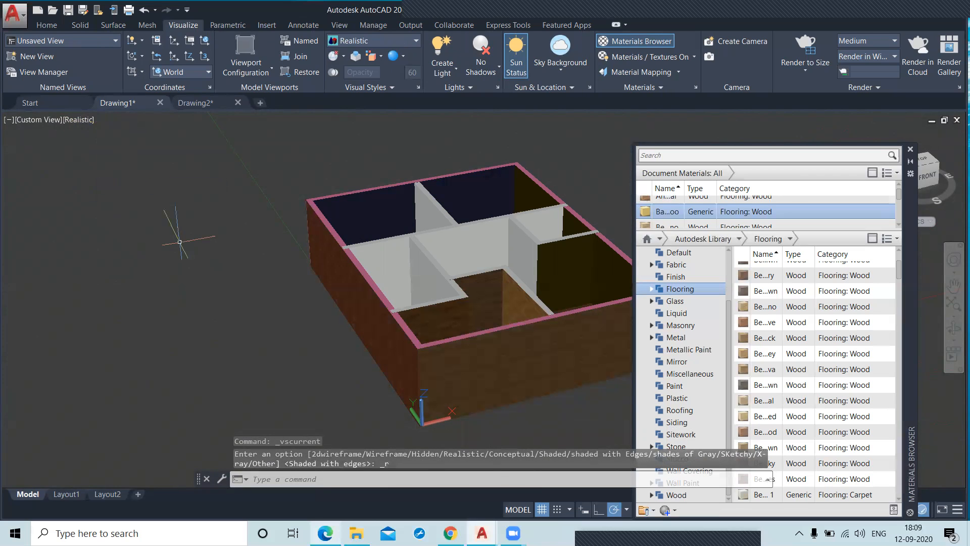
- Set the viewport lighting to ground shadows again and close the Materials Browser
scroll(187, 233, down, 1)
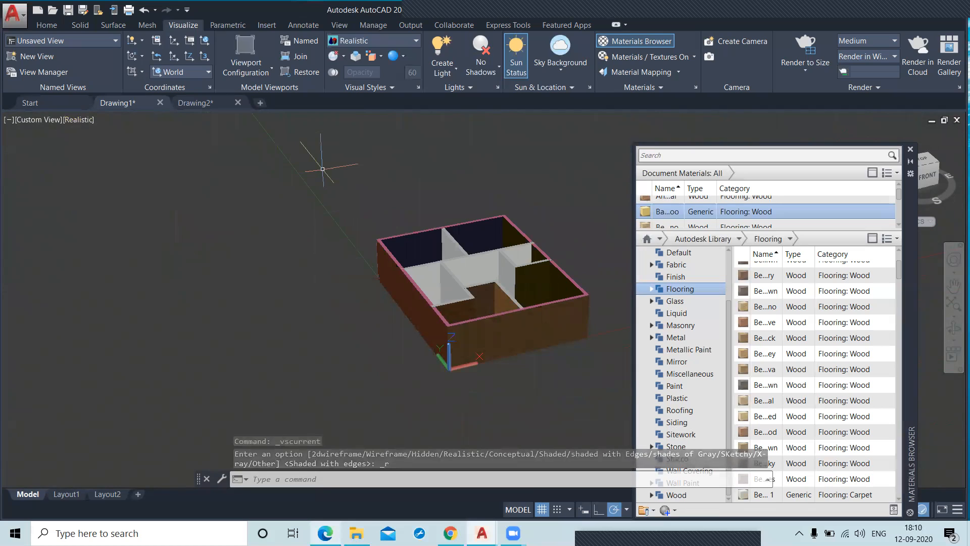
click(482, 65)
click(505, 118)
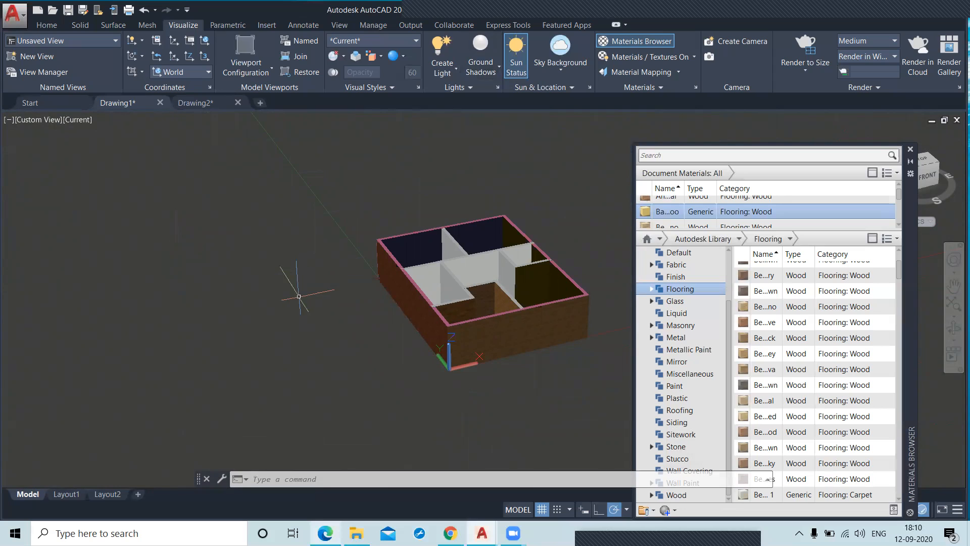
middle_click(296, 274)
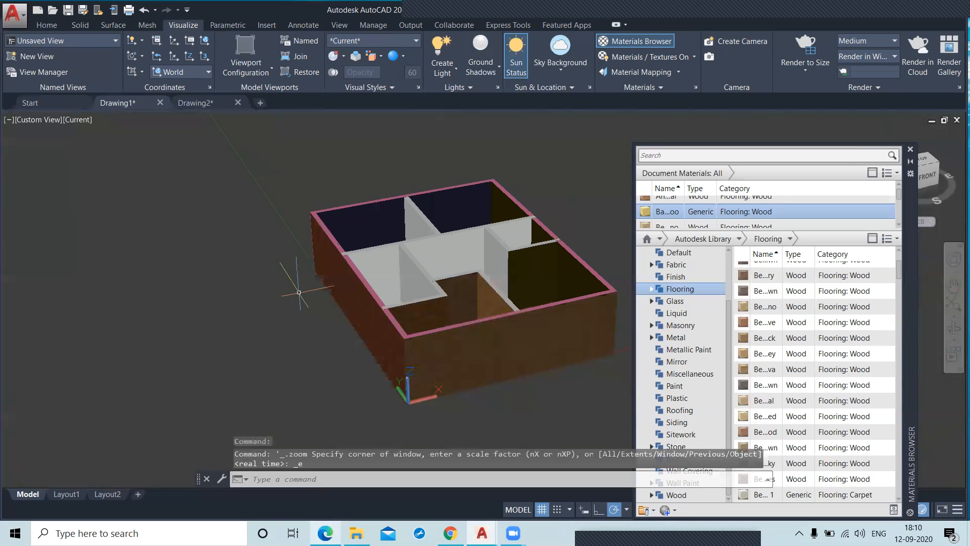
click(910, 150)
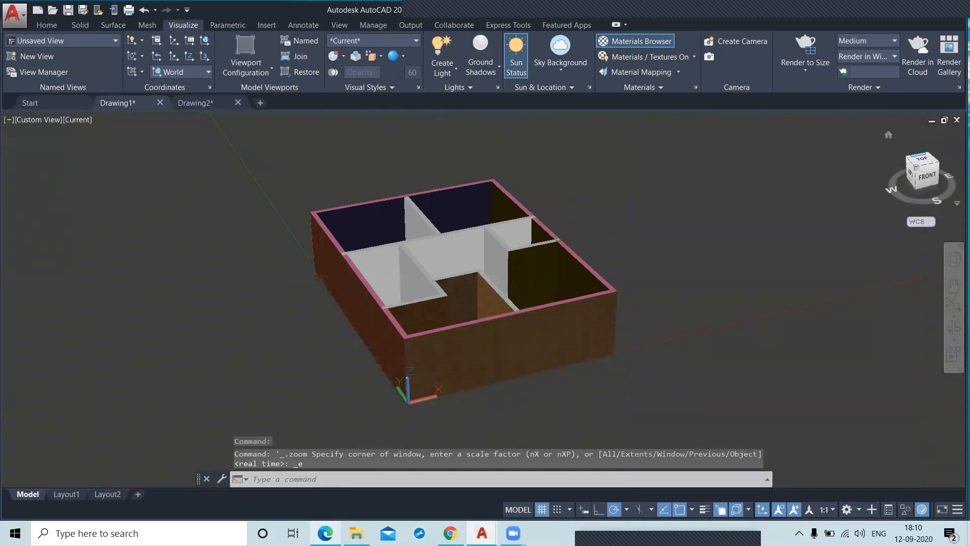
- Open the sun properties and set the sun's general intensity factor to 10
middle_drag(689, 247, 744, 259)
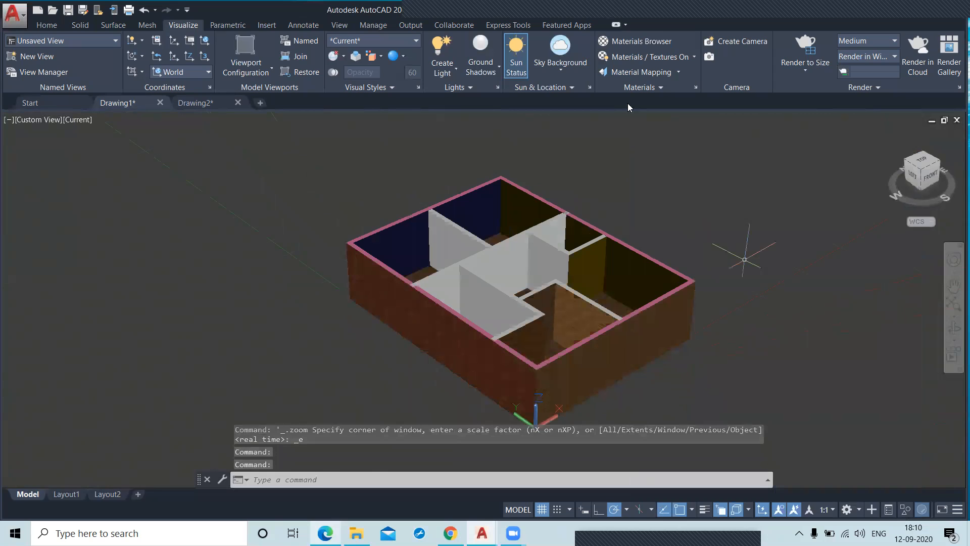
click(570, 88)
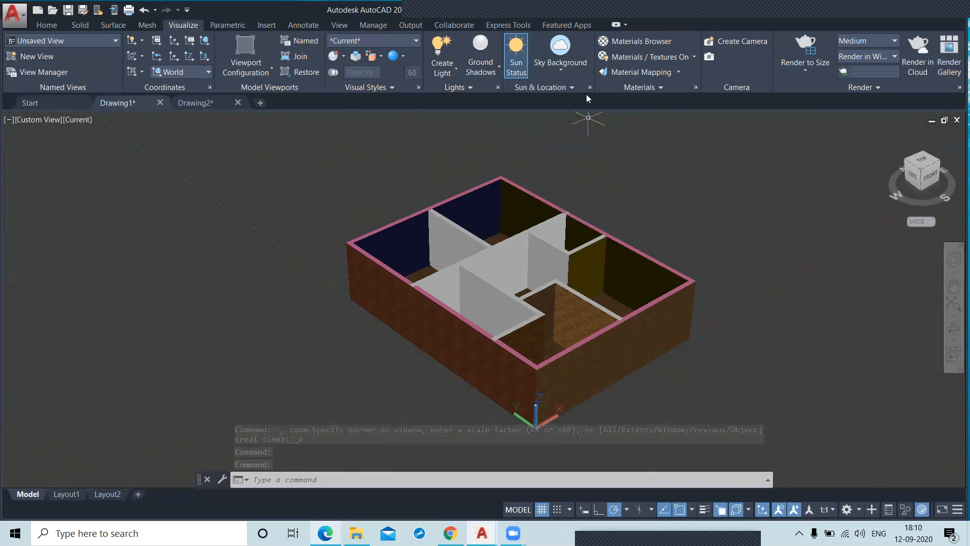
click(574, 90)
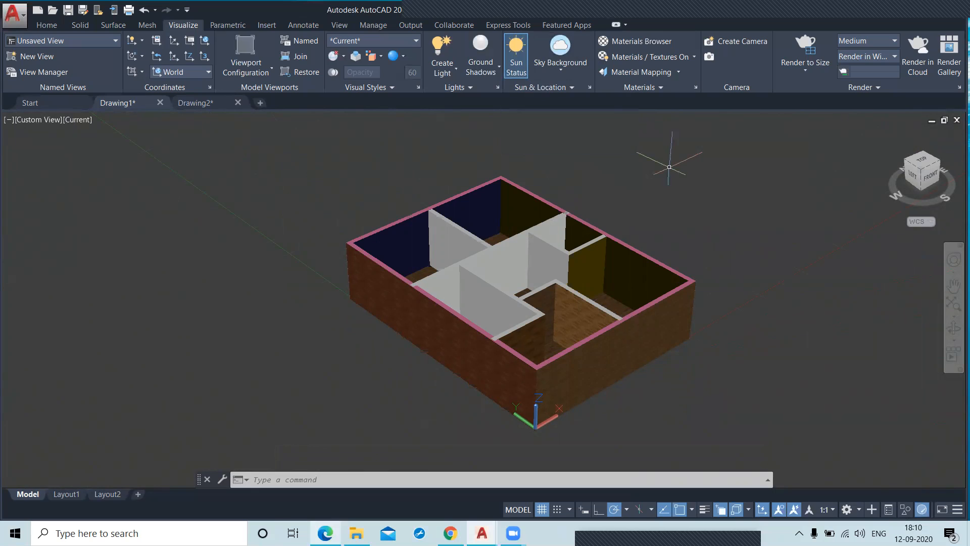
click(589, 88)
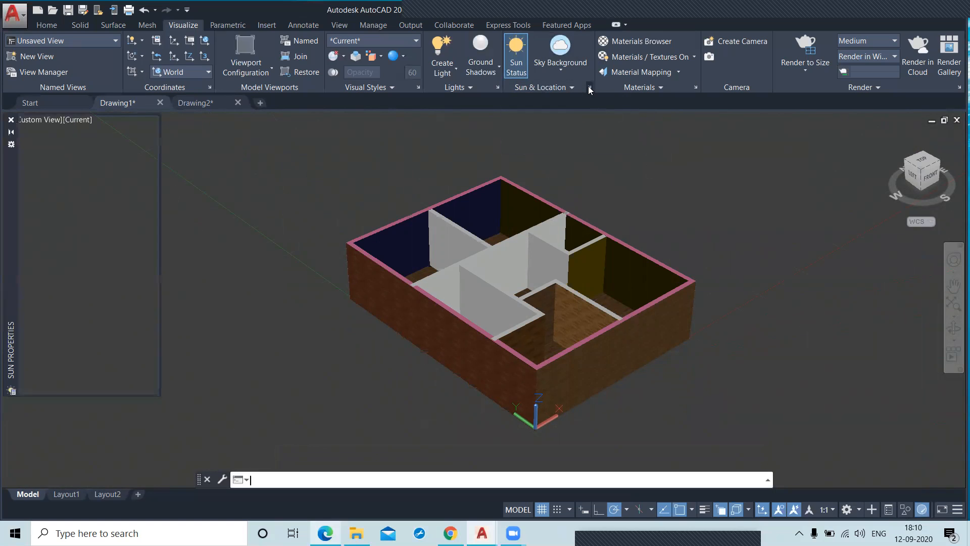
drag(5, 232, 45, 280)
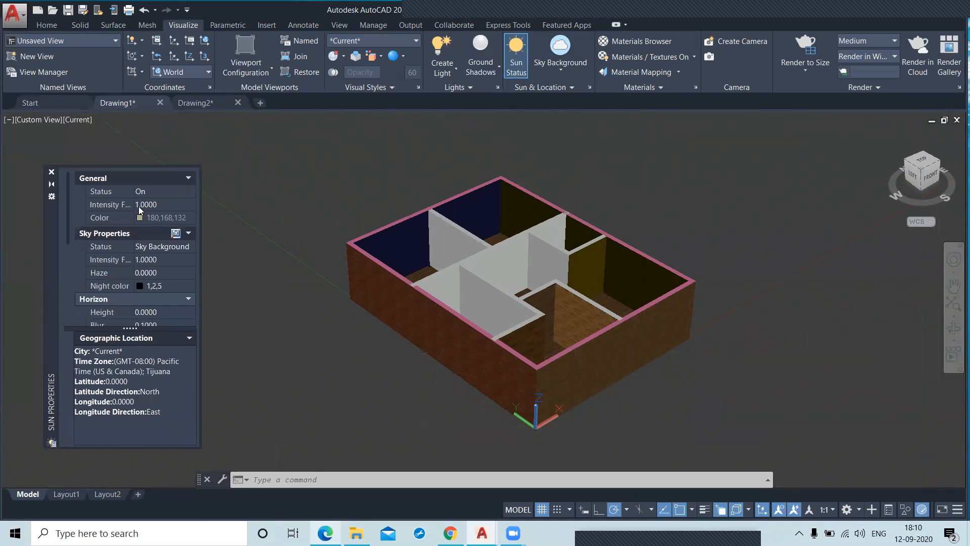
click(170, 208)
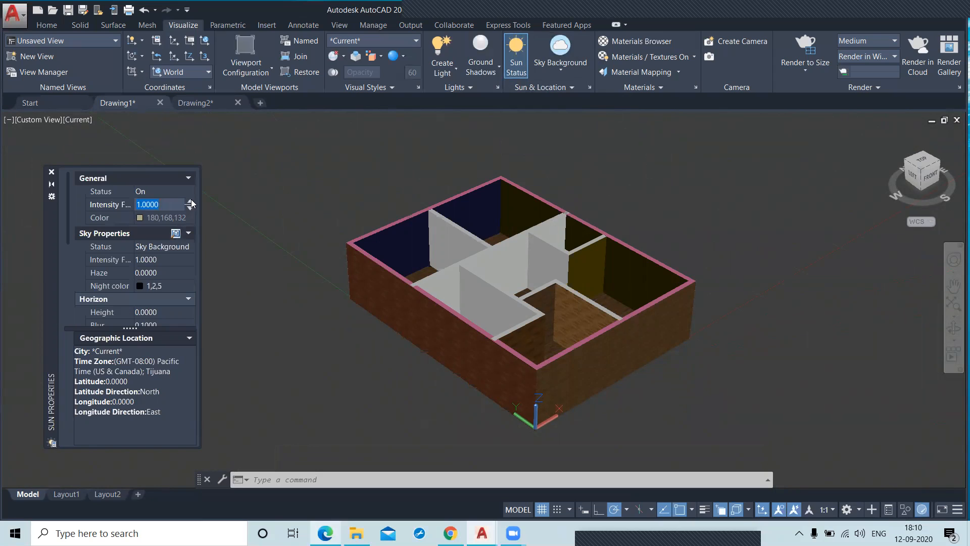
drag(171, 204, 137, 206)
text(10)
key(Return)
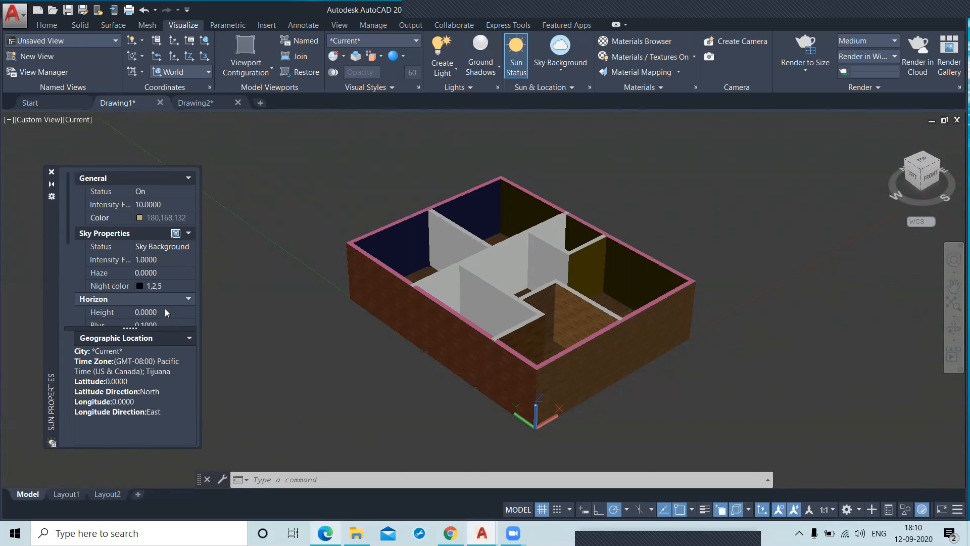
- Set an earlier time of day in the sun angle calculator
scroll(163, 307, down, 3)
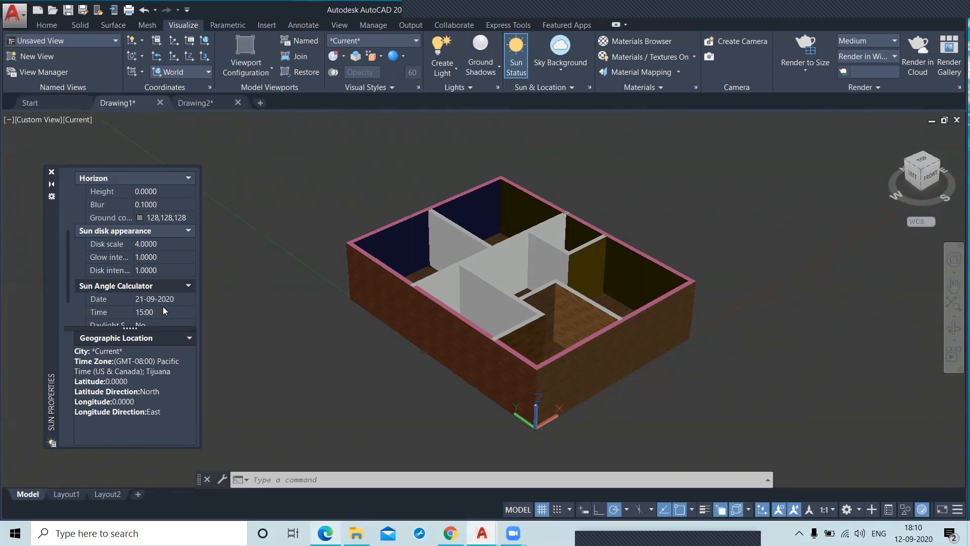
click(166, 313)
click(186, 311)
scroll(169, 331, up, 3)
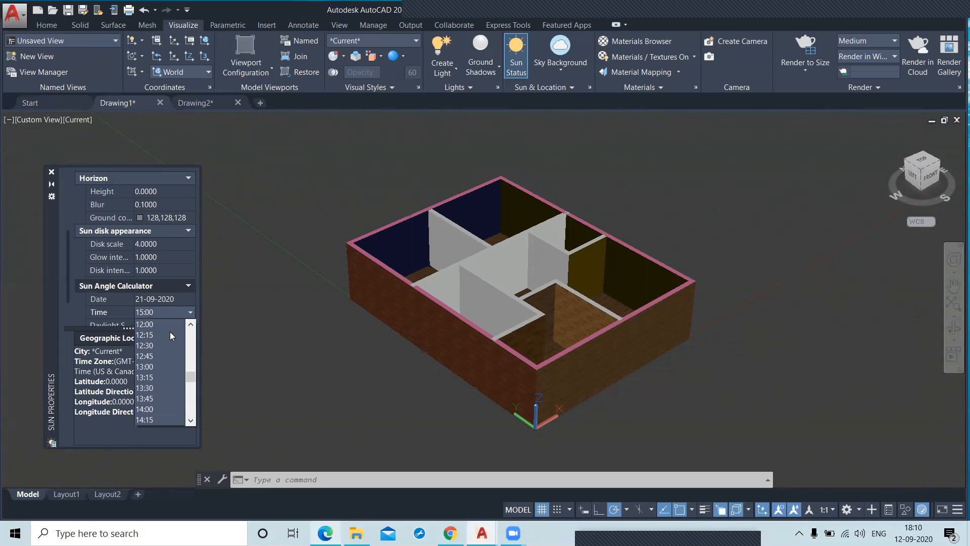
scroll(159, 331, up, 1)
click(153, 325)
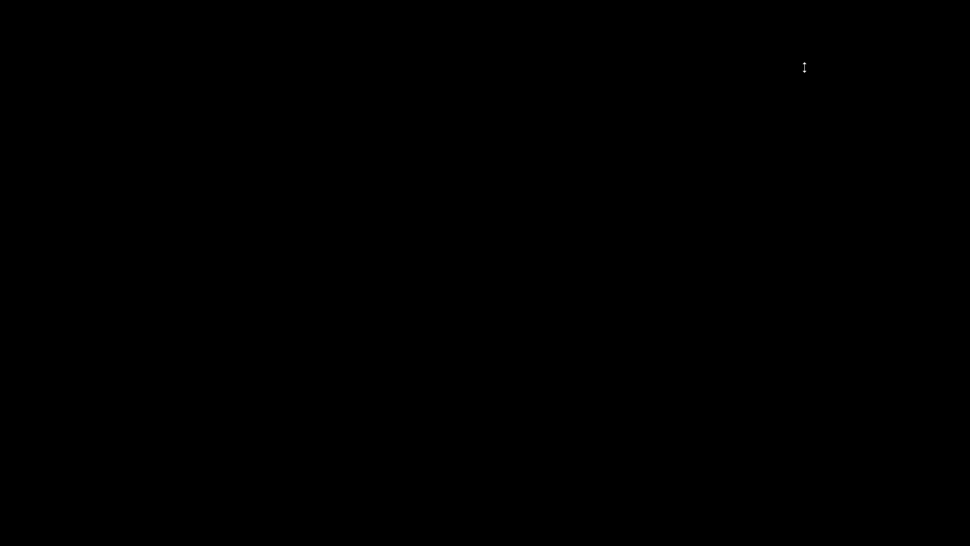
- Render the lit house model in a window at Medium quality, and close the finished render
click(805, 63)
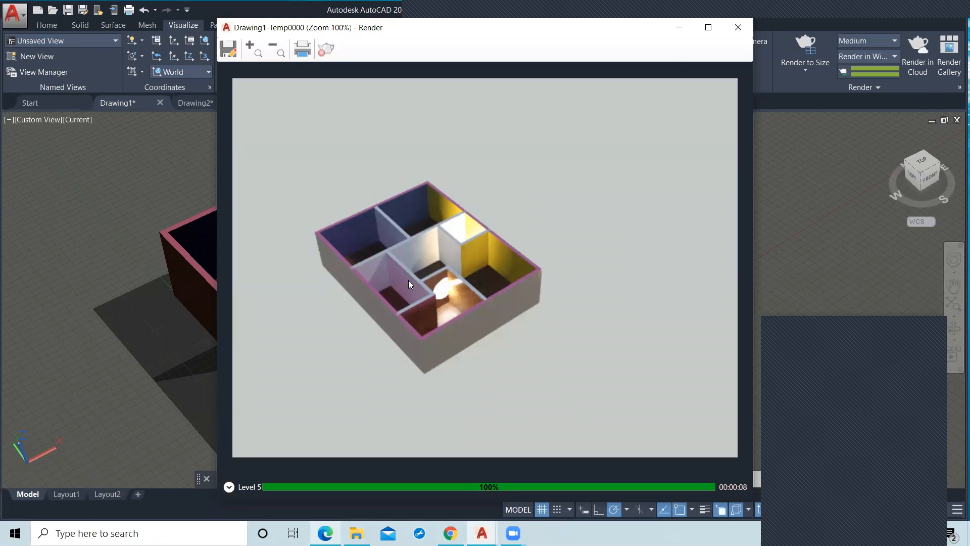
click(742, 28)
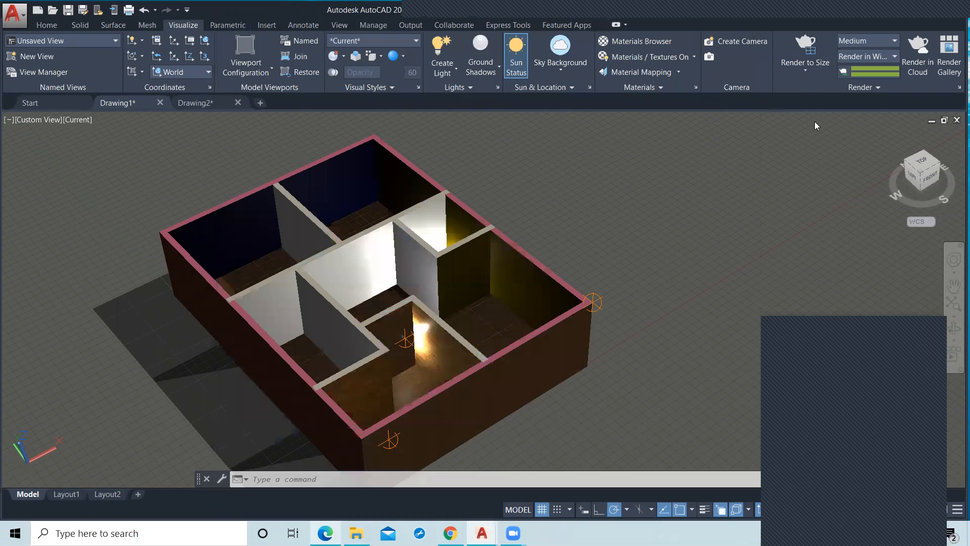
- Set the render size to 1280 x 720 px HDTV and the quality preset to High, and render the house
click(806, 72)
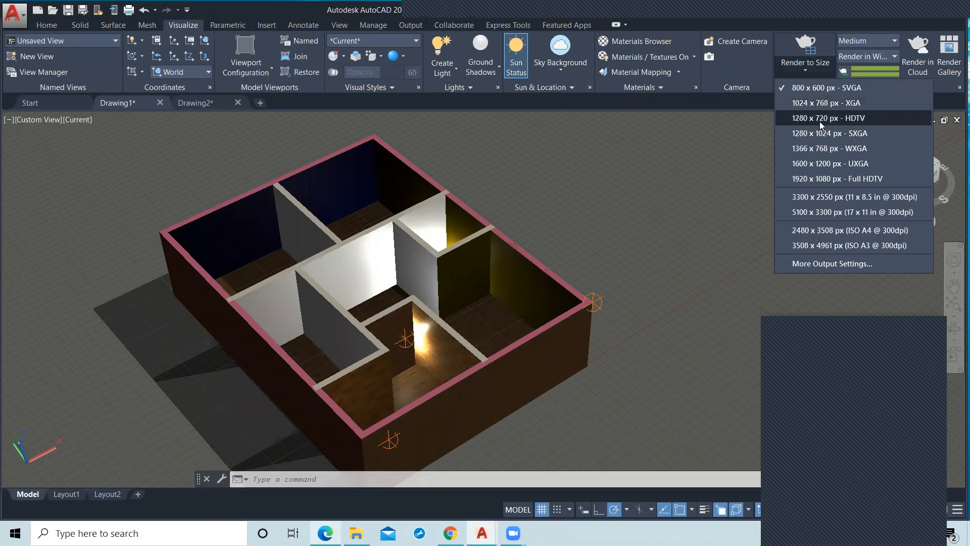
click(826, 122)
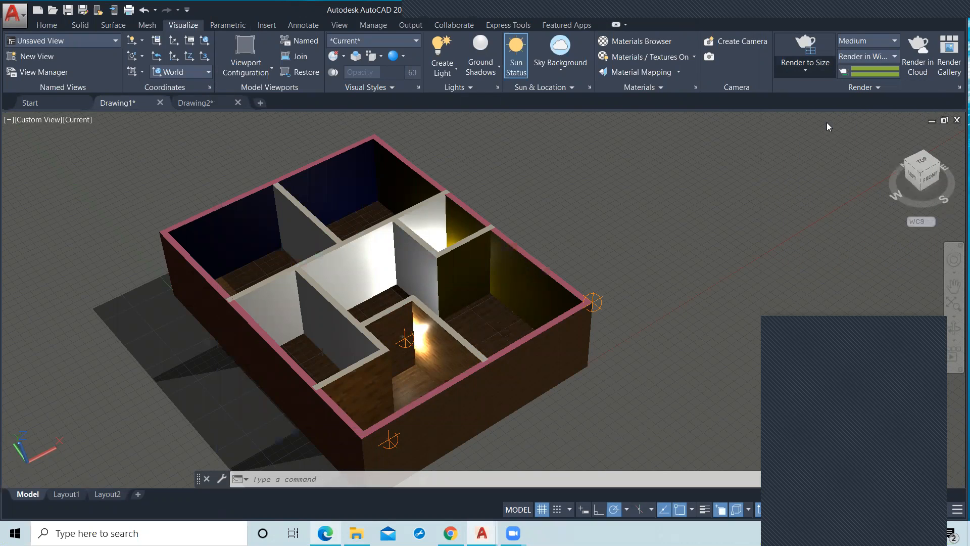
click(873, 36)
click(874, 80)
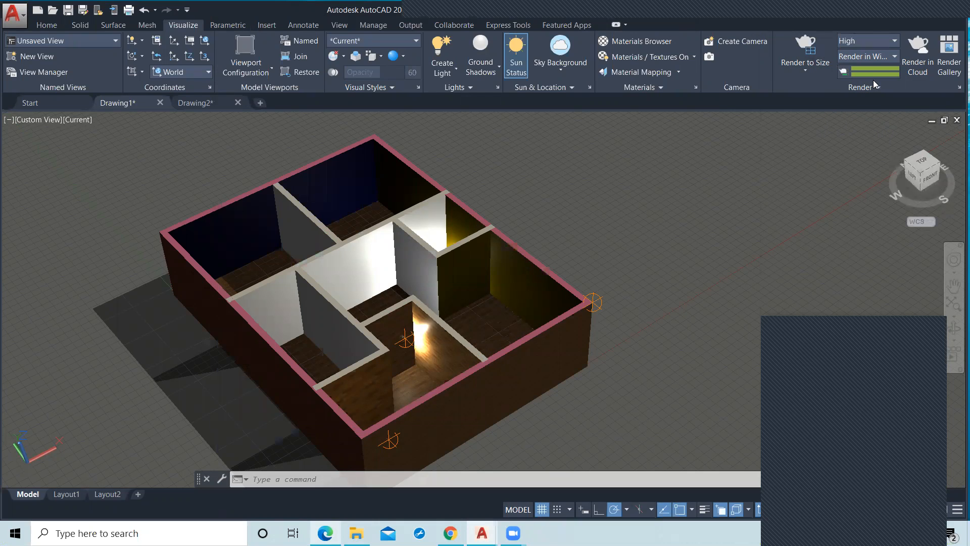
click(806, 46)
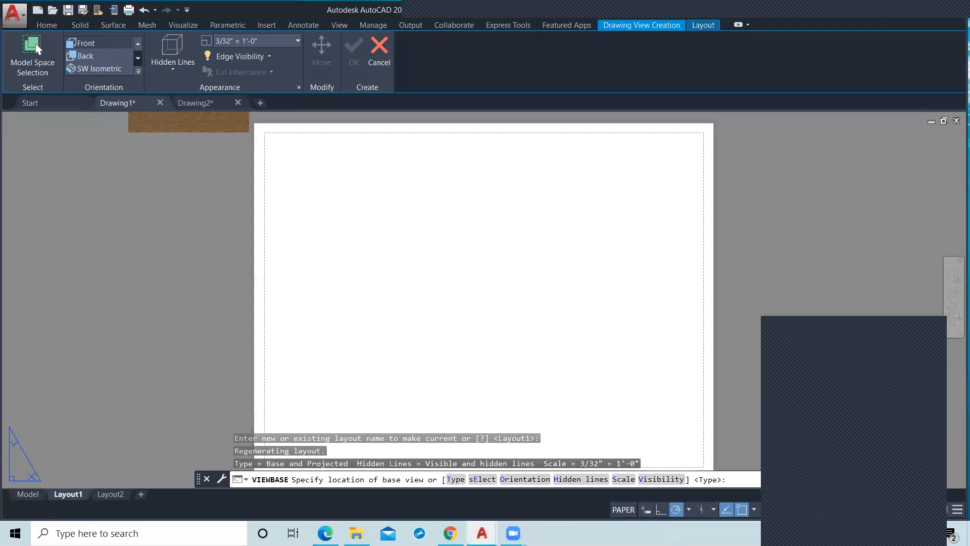
- Place a top base view of the house in the upper right of the Layout1 sheet with visible and hidden lines
click(605, 214)
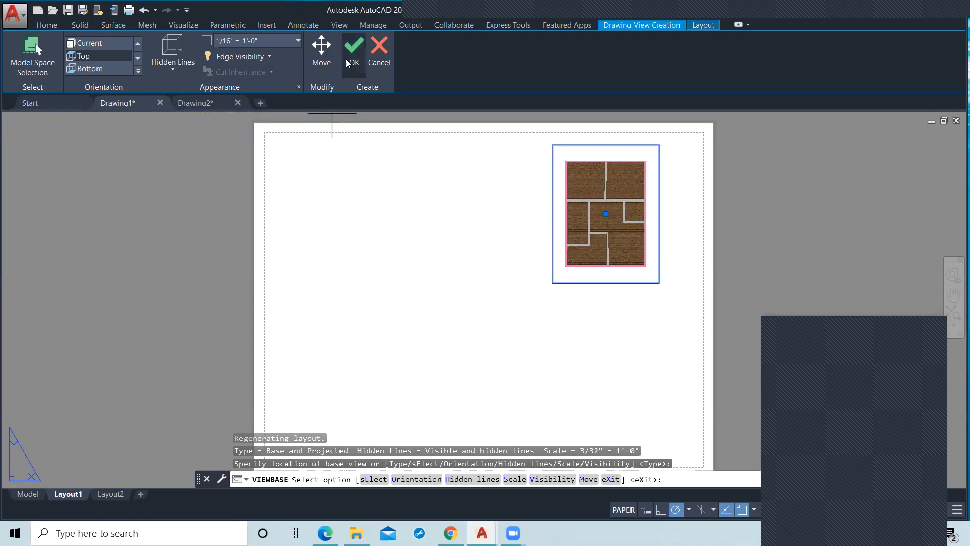
click(172, 75)
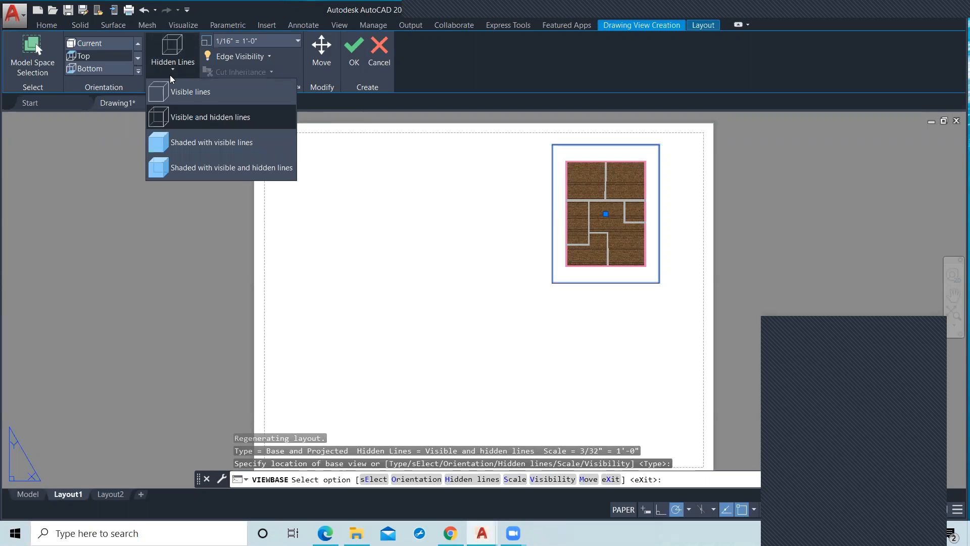
click(185, 118)
click(353, 51)
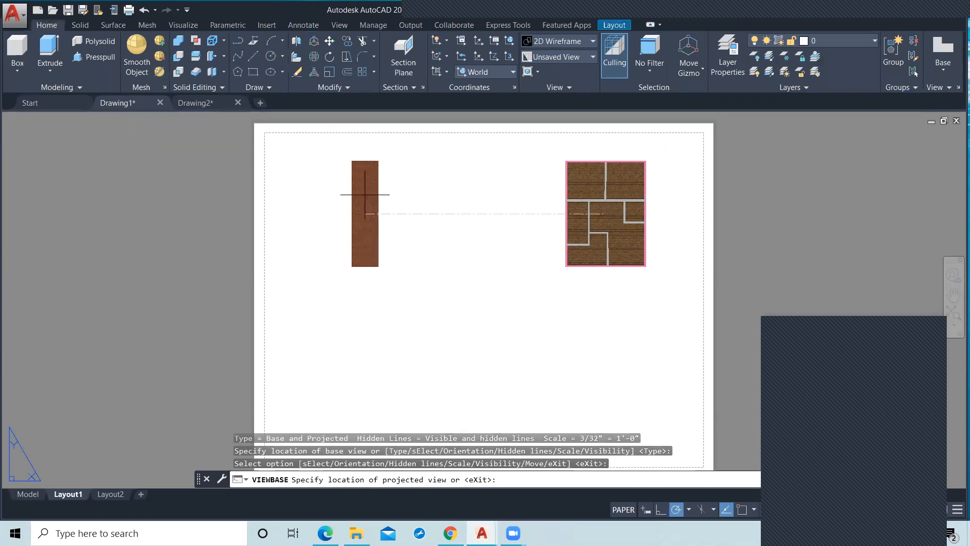
- Add projected views of the plan: a side view beside it, an isometric view diagonally below, and a front view underneath
click(364, 195)
click(365, 369)
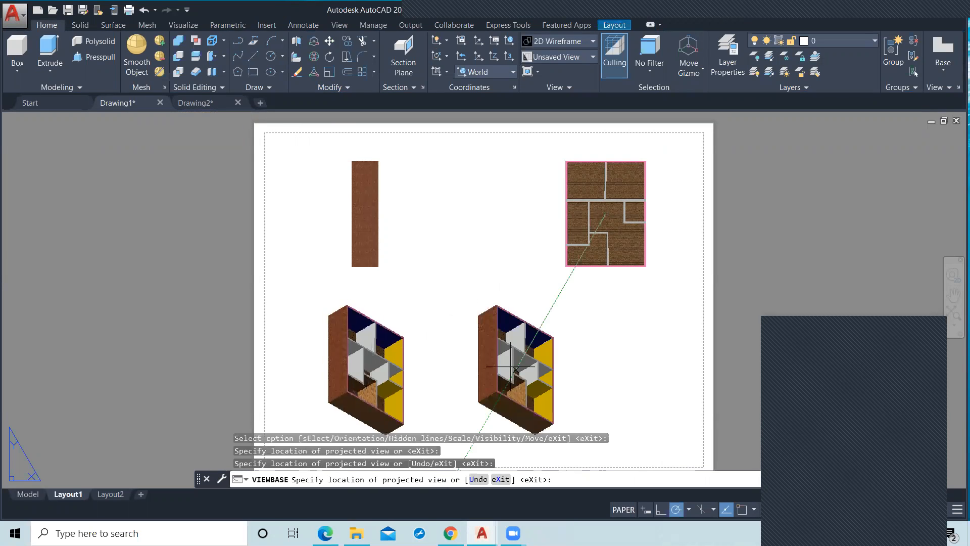
click(610, 386)
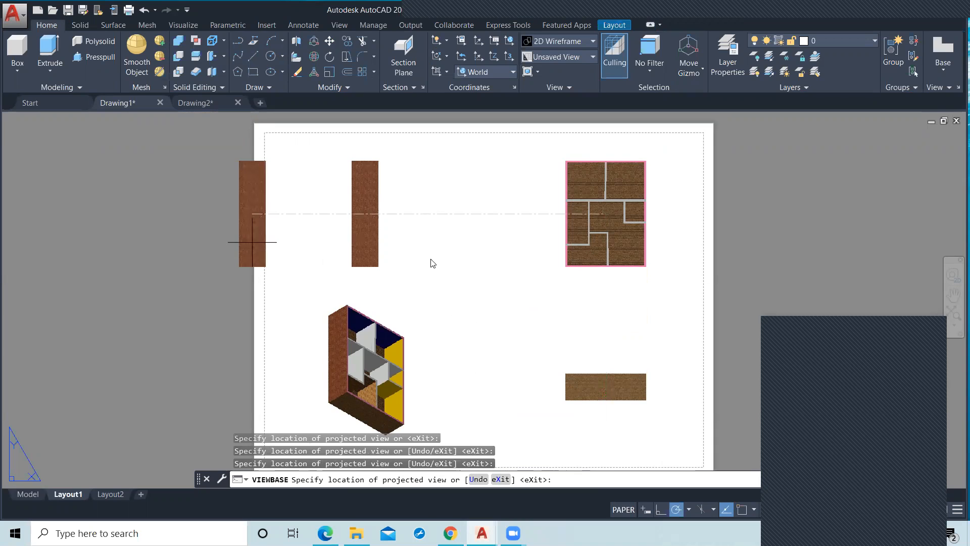
click(447, 267)
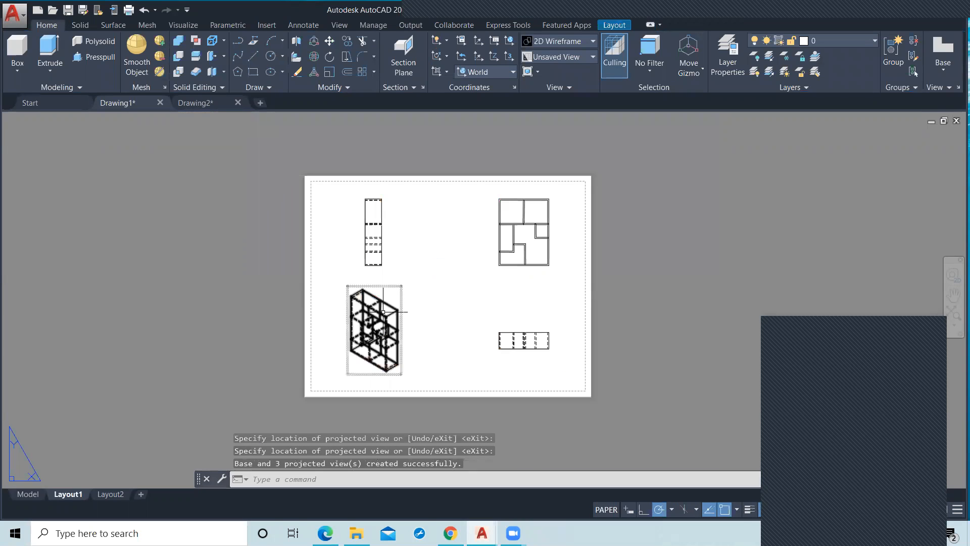
- Edit the isometric view's display style to Shaded with visible lines
scroll(383, 312, up, 4)
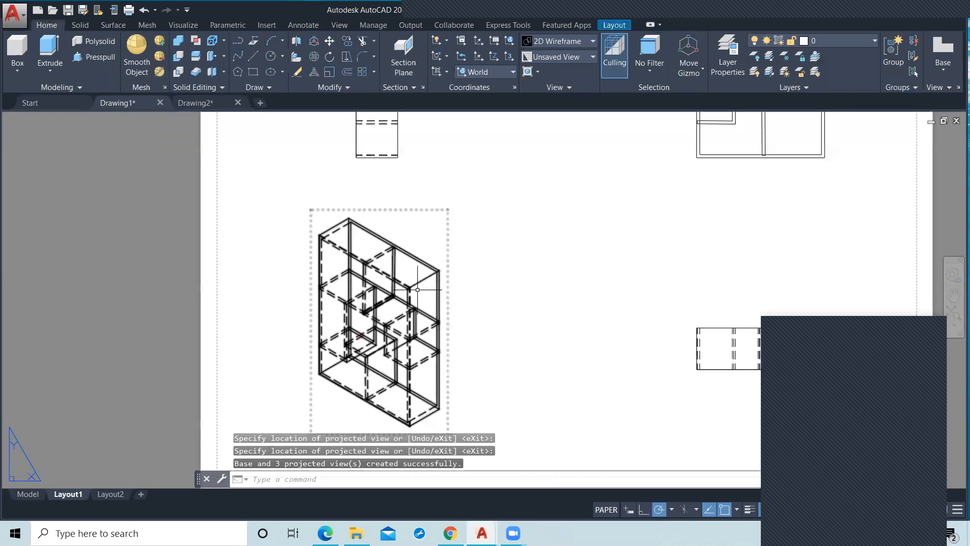
click(424, 209)
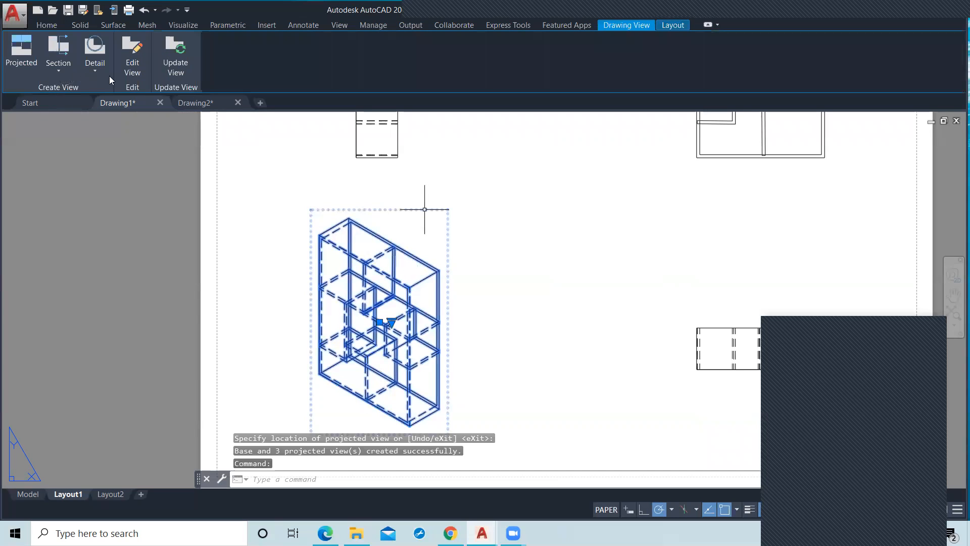
click(134, 65)
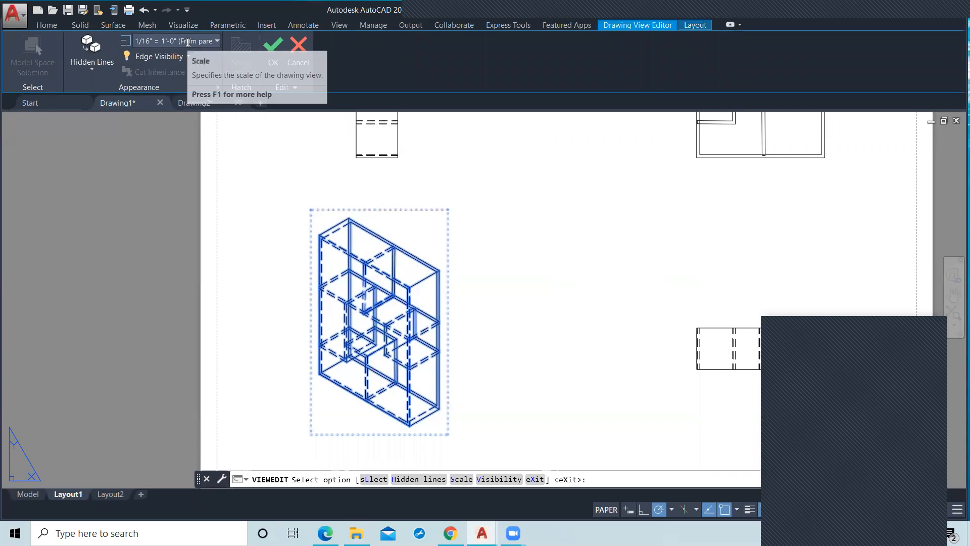
click(90, 69)
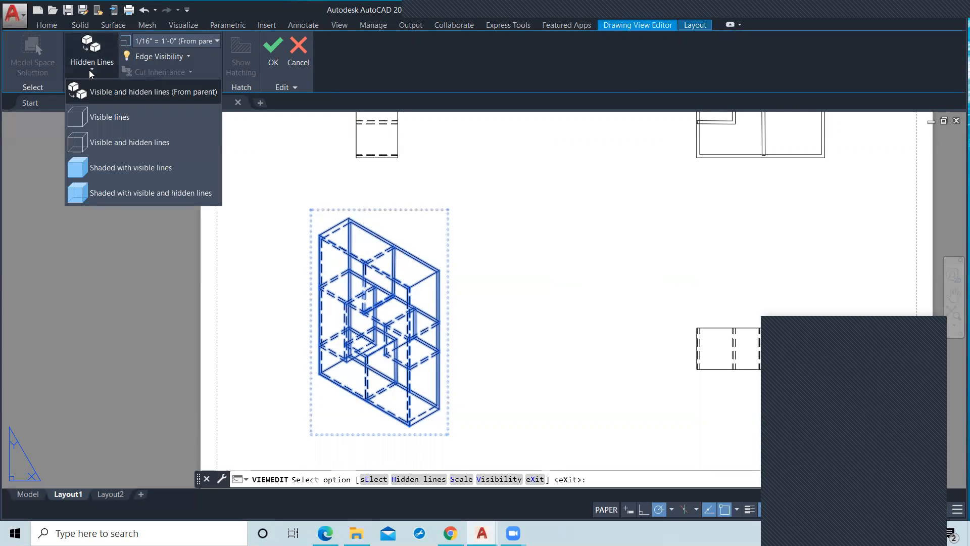
click(108, 168)
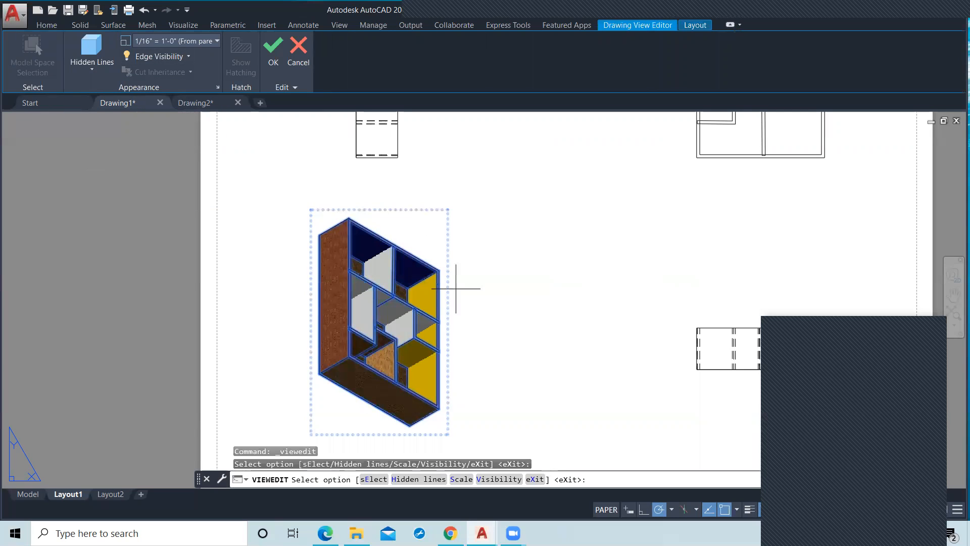
mouse_move(131, 107)
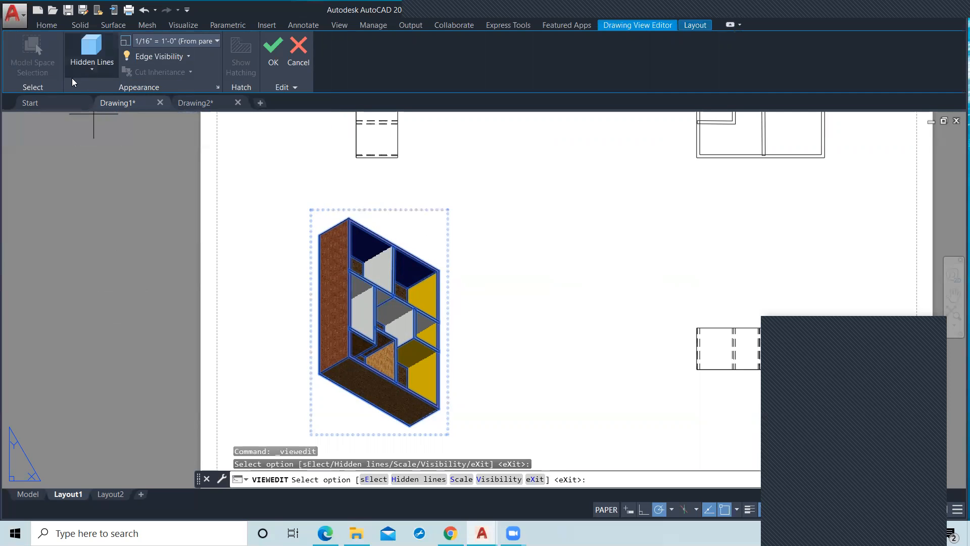
click(275, 64)
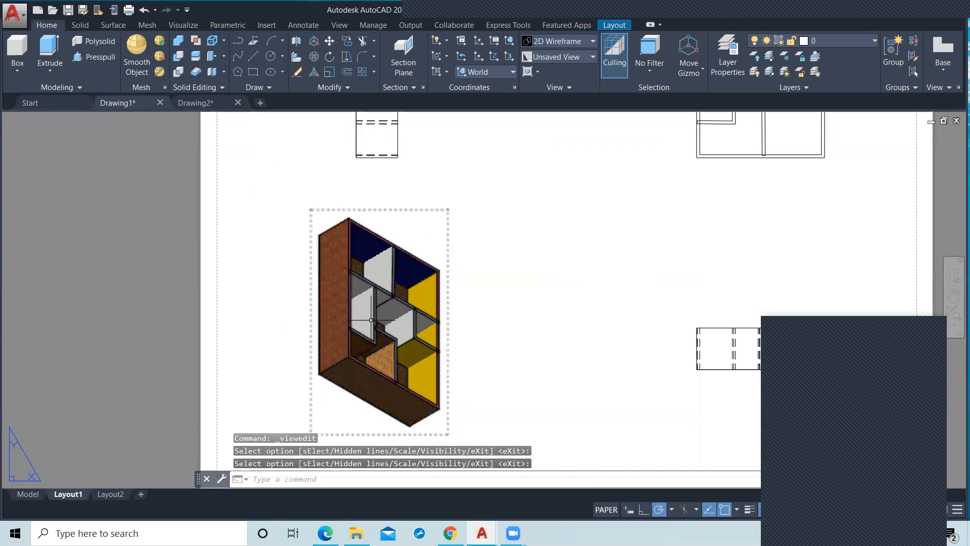
scroll(371, 320, up, 2)
scroll(371, 319, down, 5)
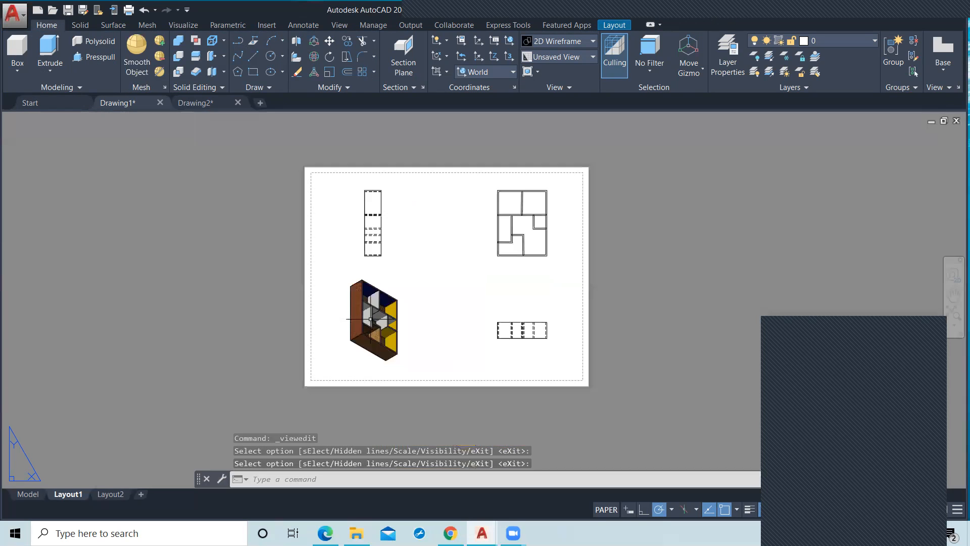
scroll(520, 207, up, 6)
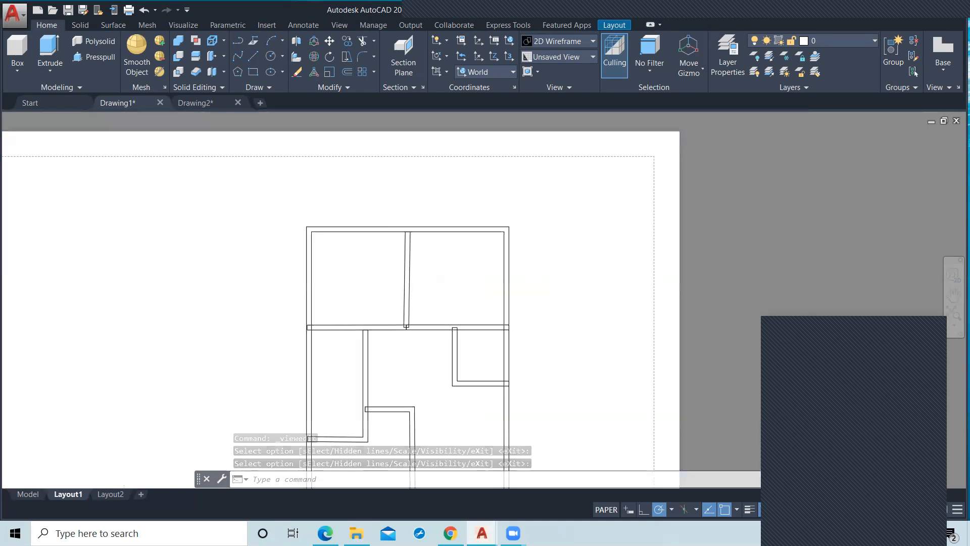
double_click(384, 225)
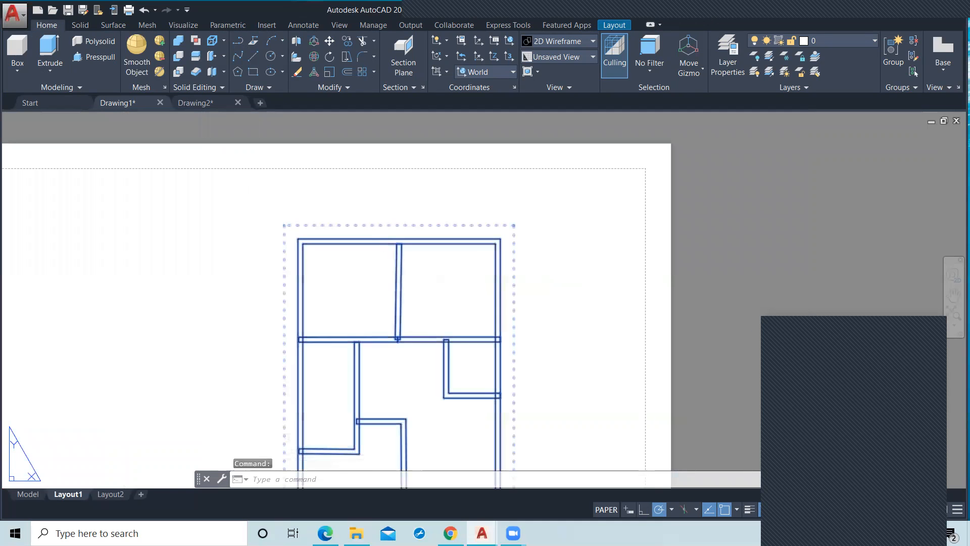
scroll(383, 225, down, 2)
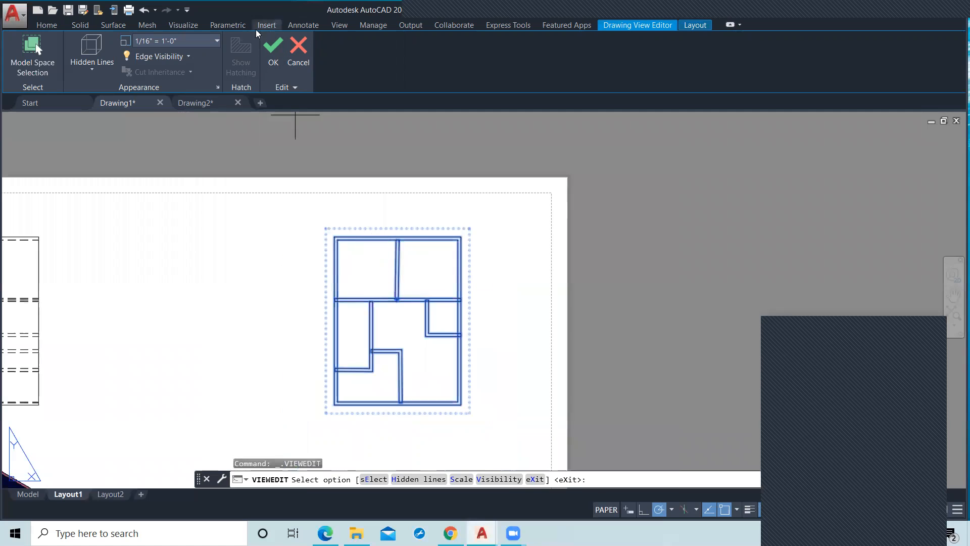
click(271, 53)
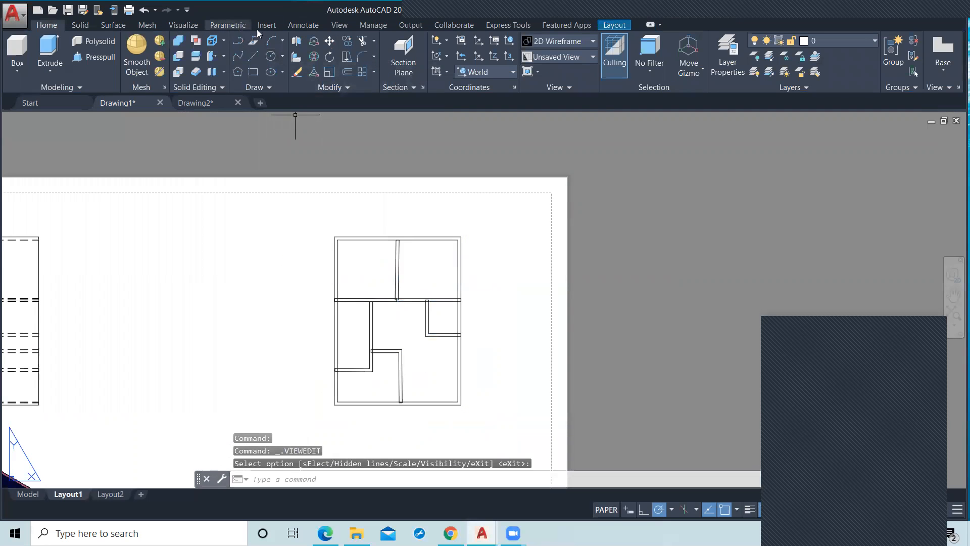
- Add a horizontal linear dimension above the plan view for the inside width of its upper-left room
click(295, 27)
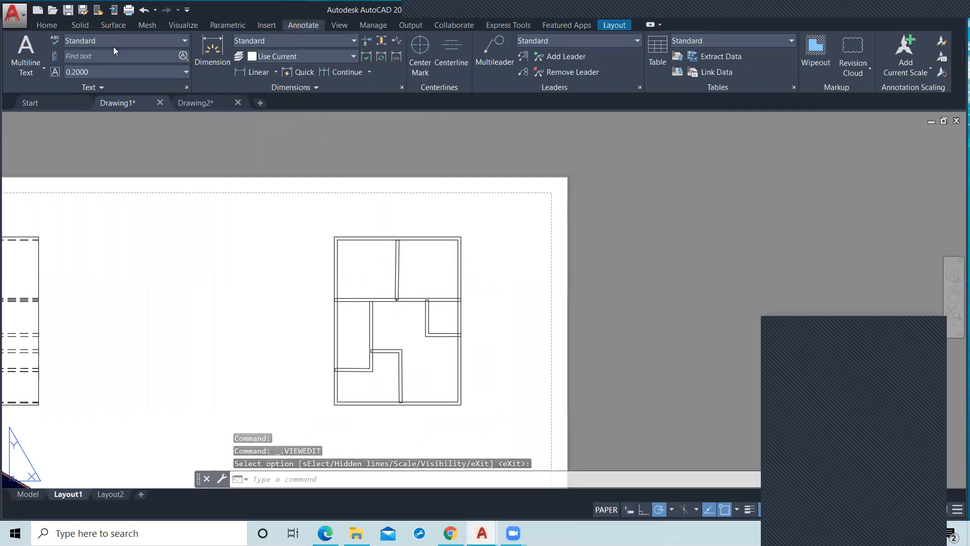
click(248, 75)
scroll(325, 234, up, 6)
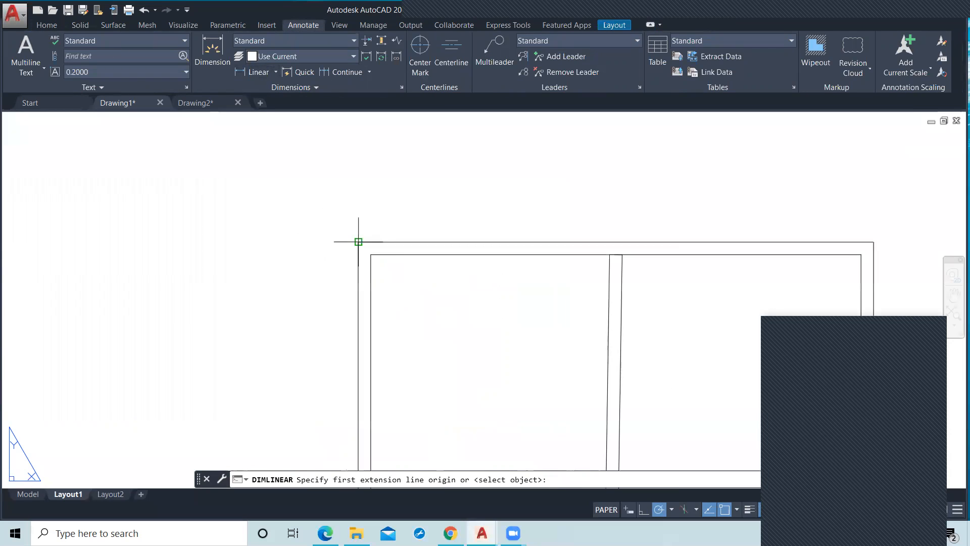
click(372, 255)
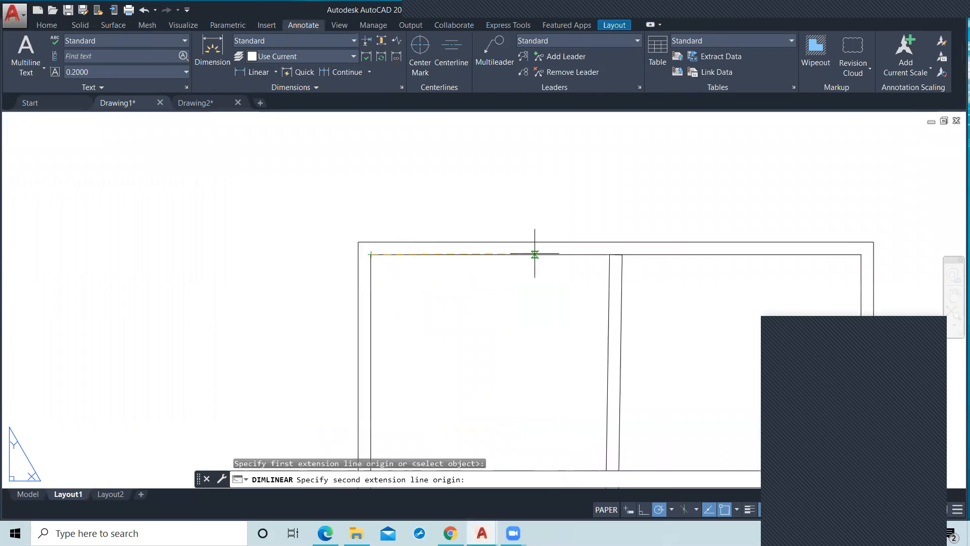
click(610, 254)
click(552, 197)
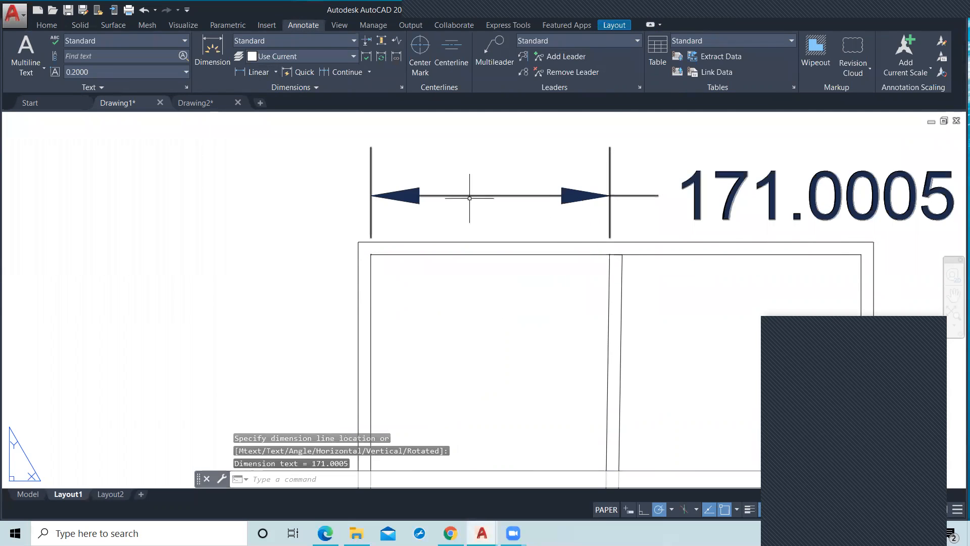
scroll(402, 207, down, 2)
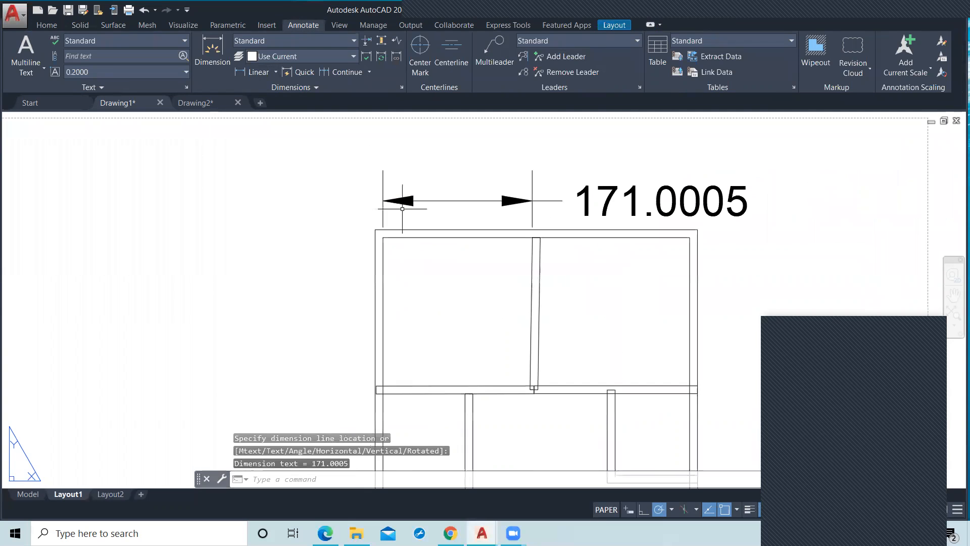
- Add a linear dimension for the plan view's overall outer width, placed above the room dimension
click(243, 73)
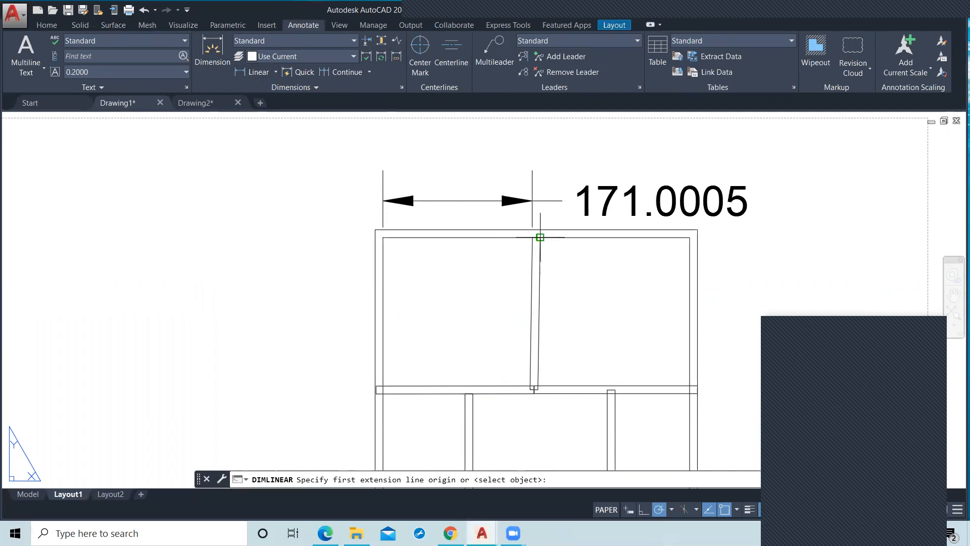
click(376, 230)
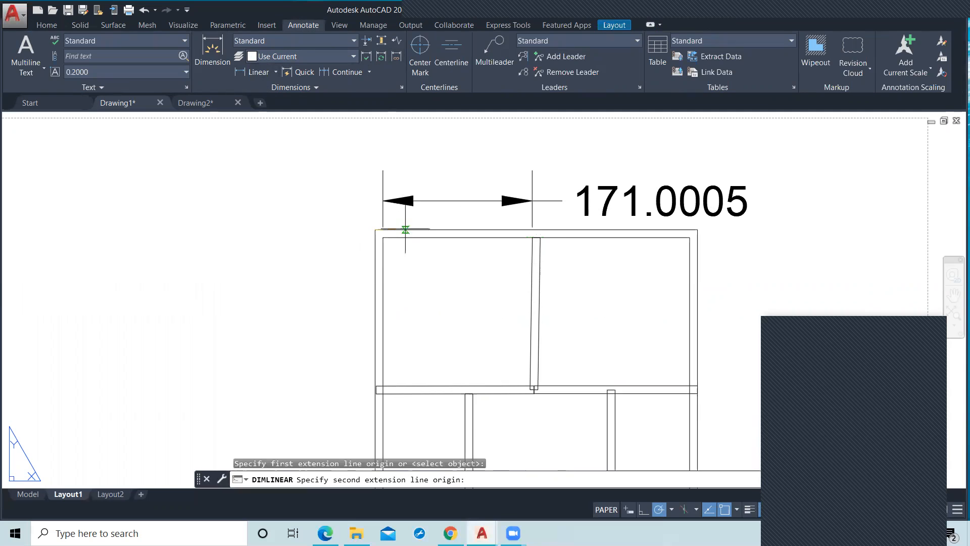
click(697, 230)
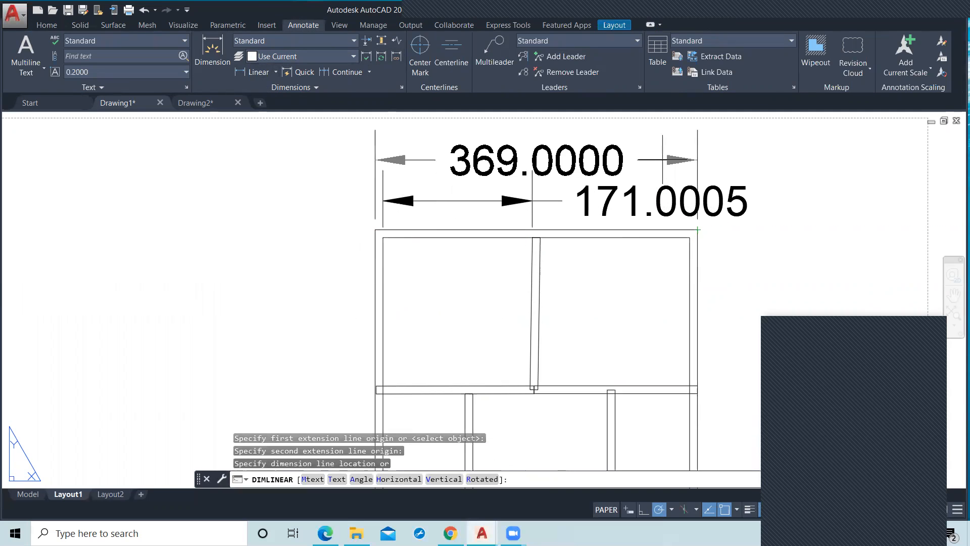
click(663, 145)
scroll(522, 273, down, 2)
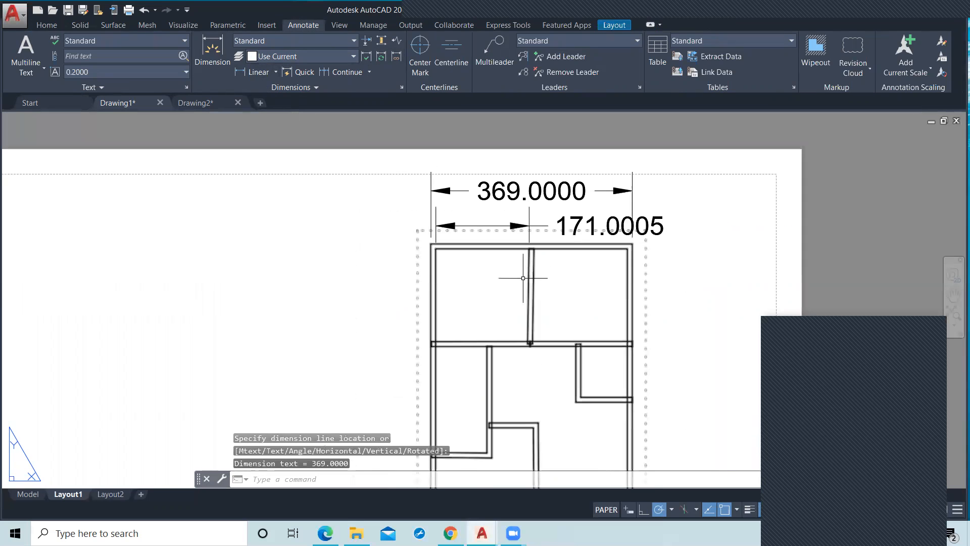
- Review the text, primary units and fit settings of the Standard dimension style, leaving them as they are
text(d)
key(Return)
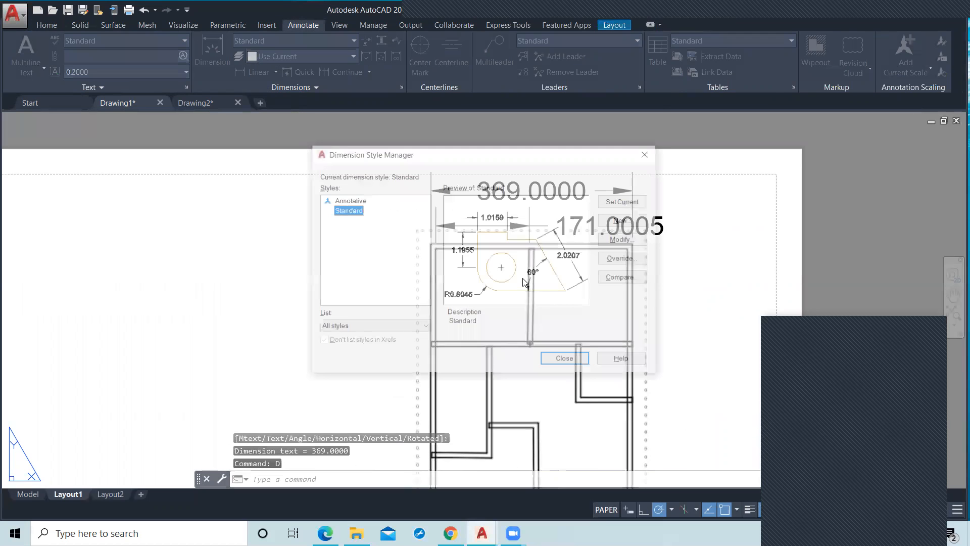
click(629, 239)
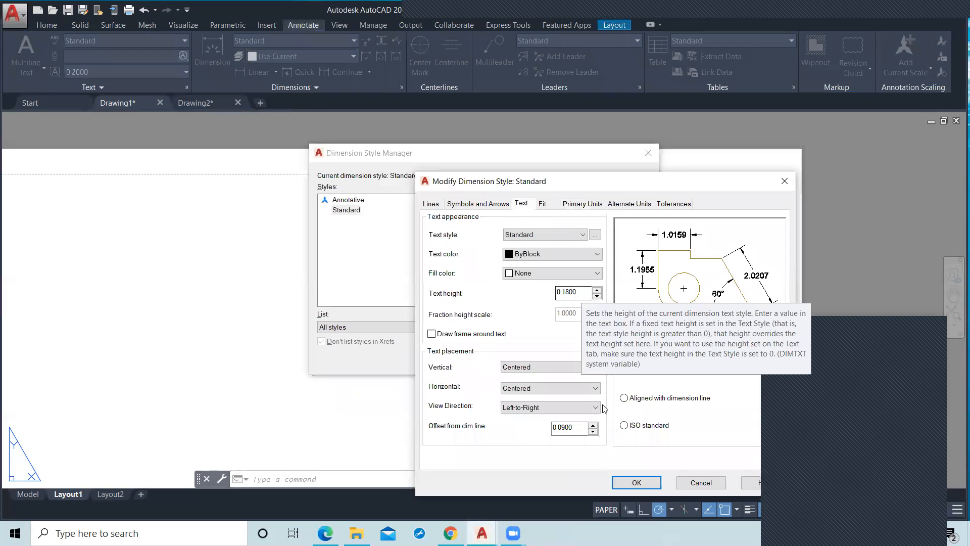
click(486, 205)
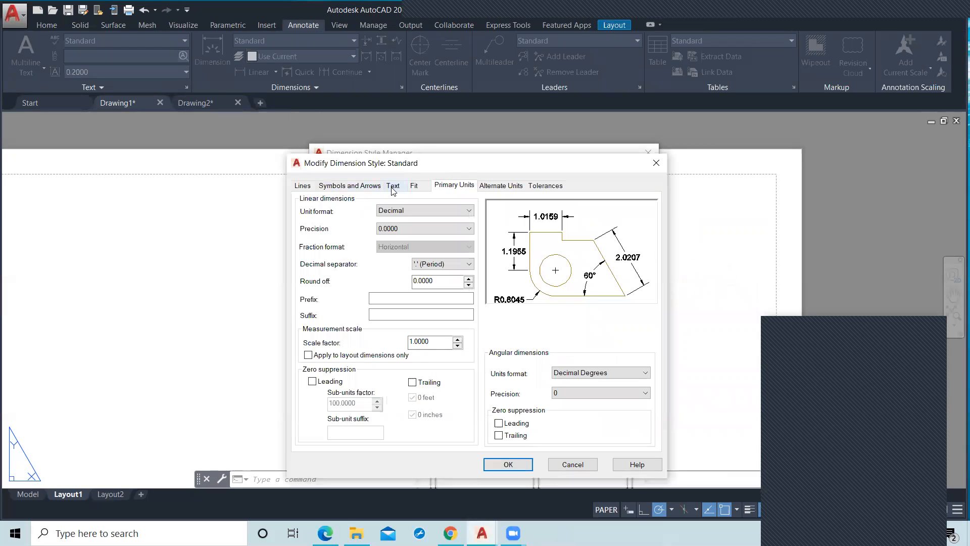
click(414, 186)
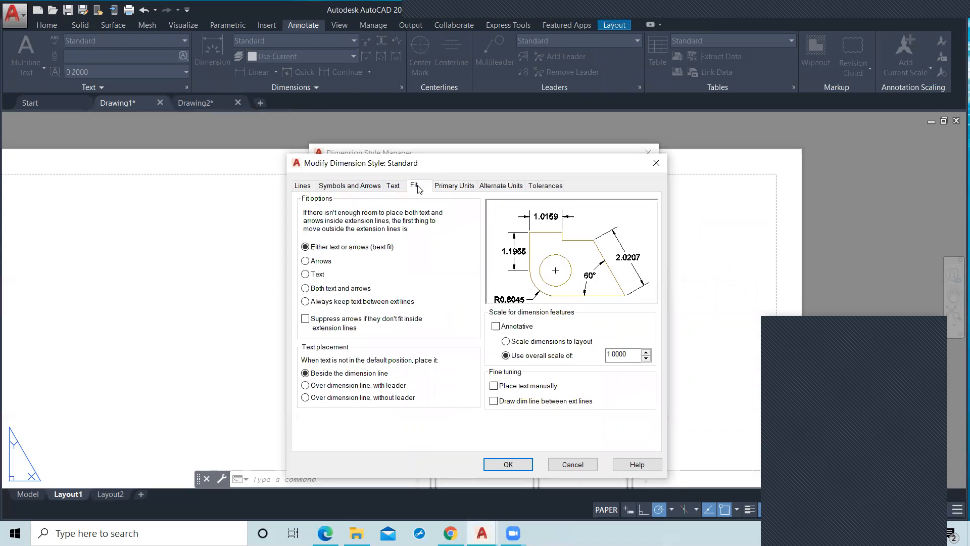
click(525, 463)
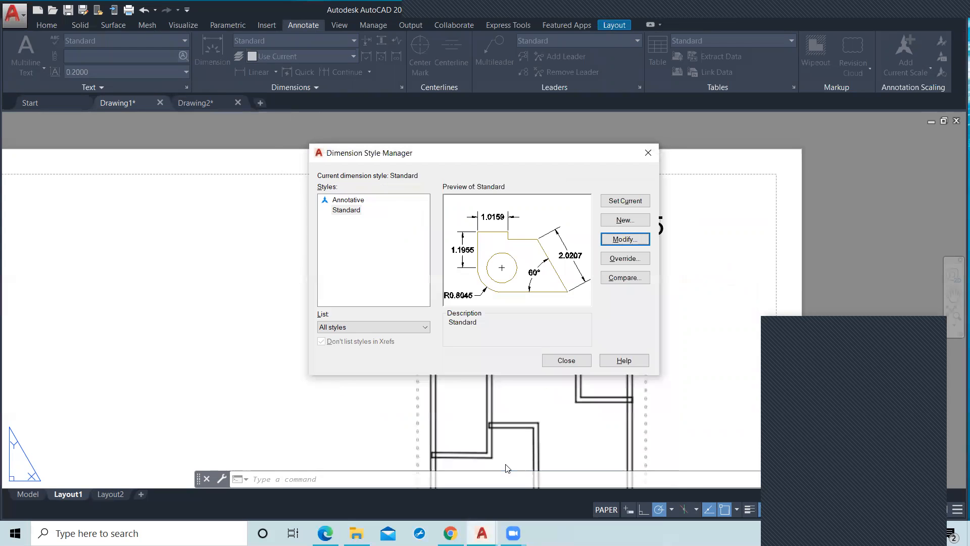
click(566, 361)
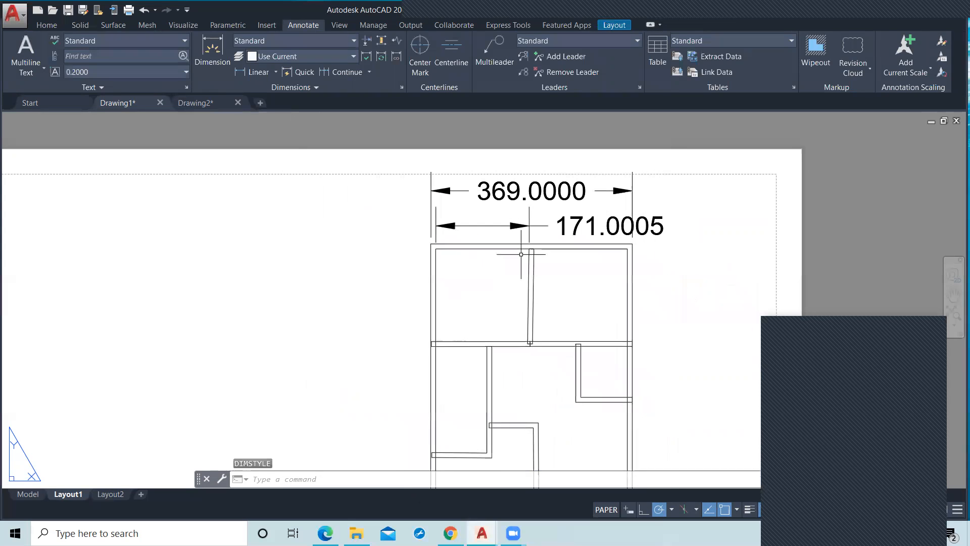
- Turn on the display of annotative objects at all scales and the automatic adding of annotation scales
scroll(521, 254, down, 4)
middle_drag(541, 266, 533, 243)
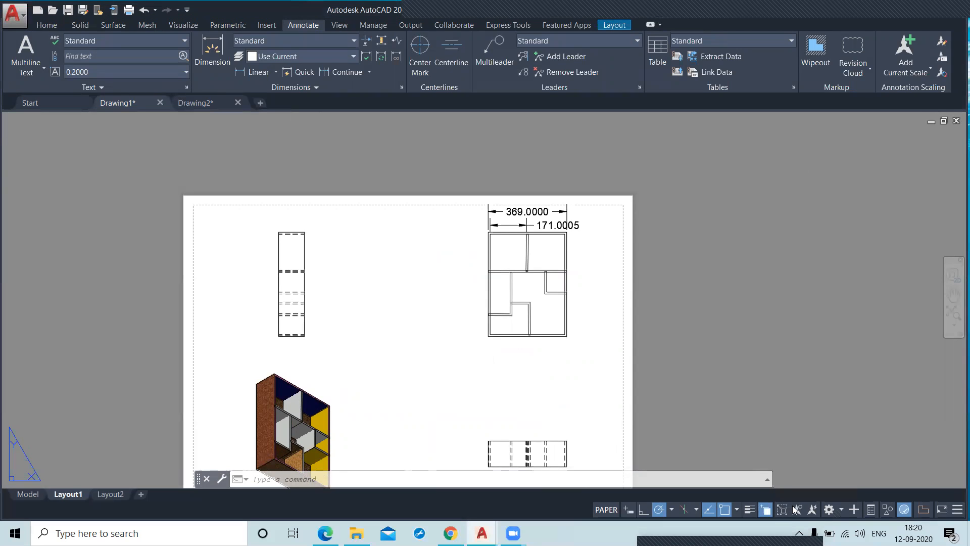
click(781, 513)
click(781, 514)
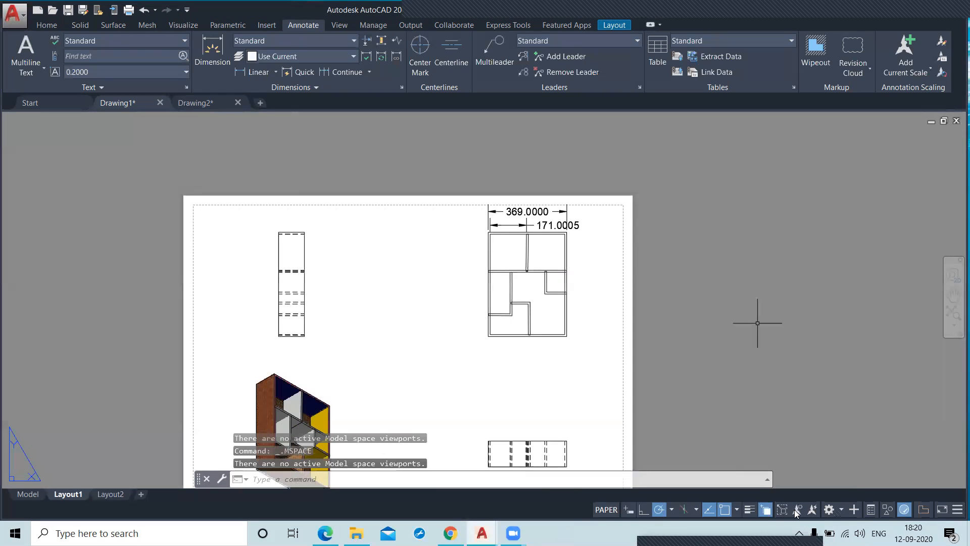
click(798, 510)
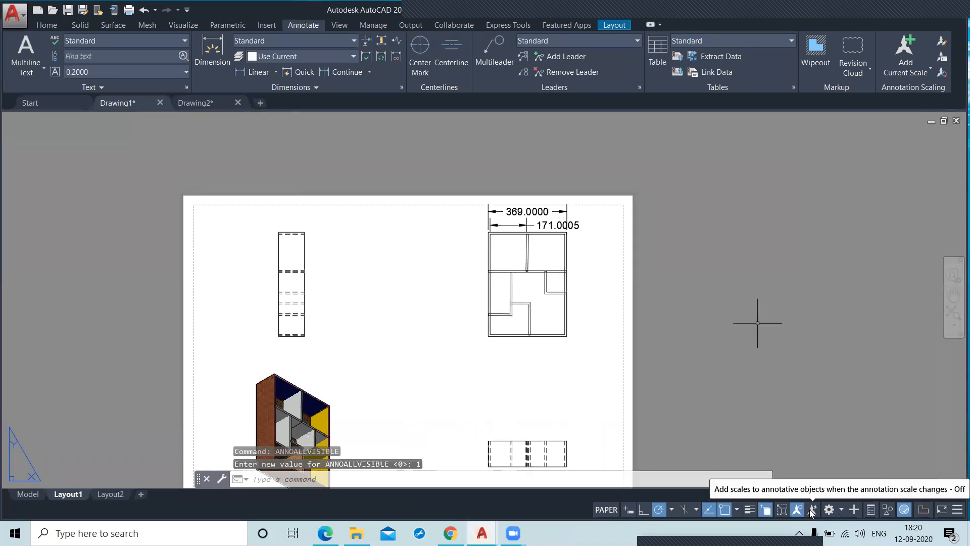
click(811, 510)
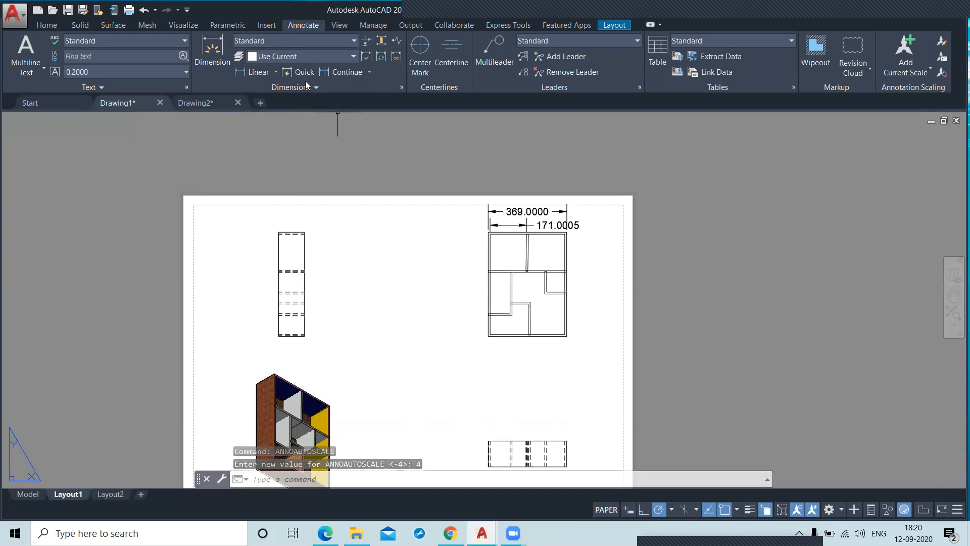
- Add a linear dimension for the overall width of the front view, placed just above that view
click(247, 71)
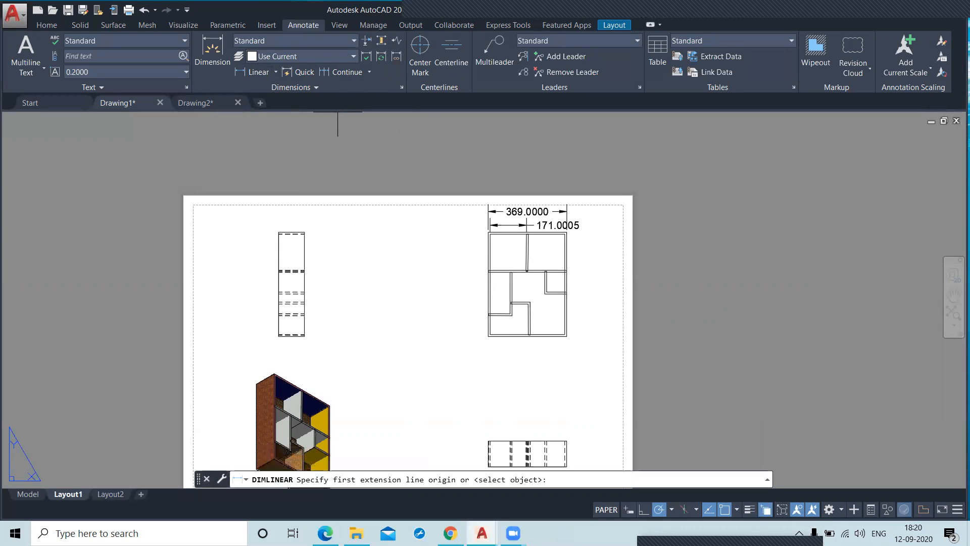
scroll(415, 300, up, 2)
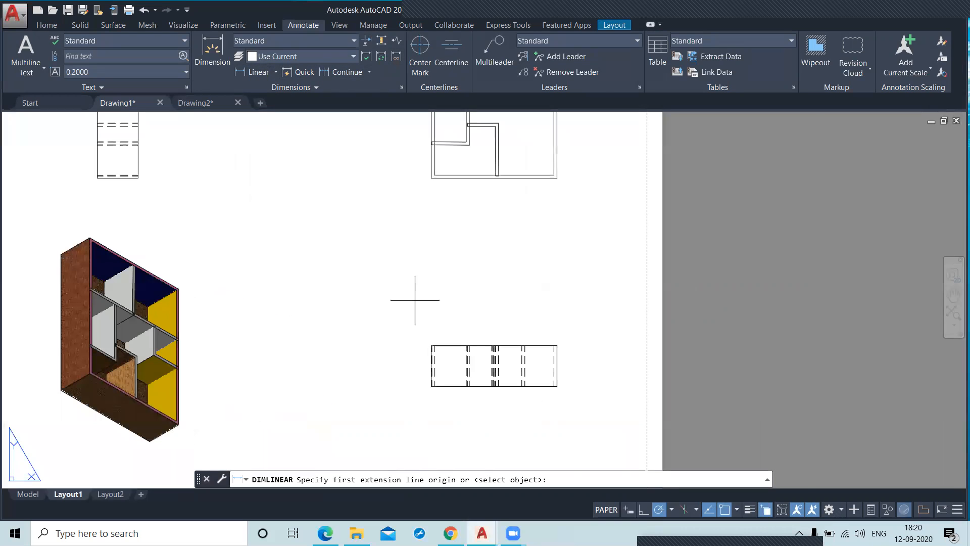
scroll(415, 300, up, 2)
click(440, 369)
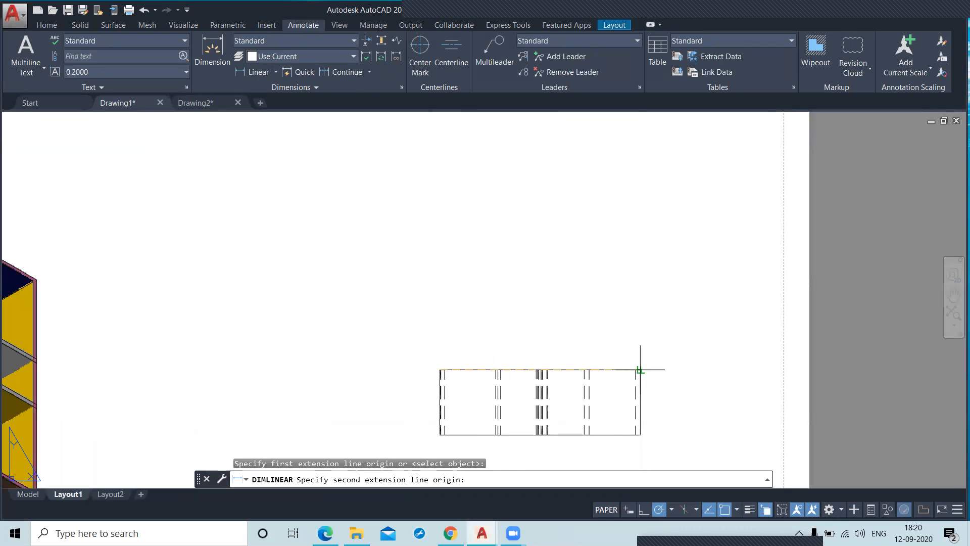
click(640, 369)
click(545, 348)
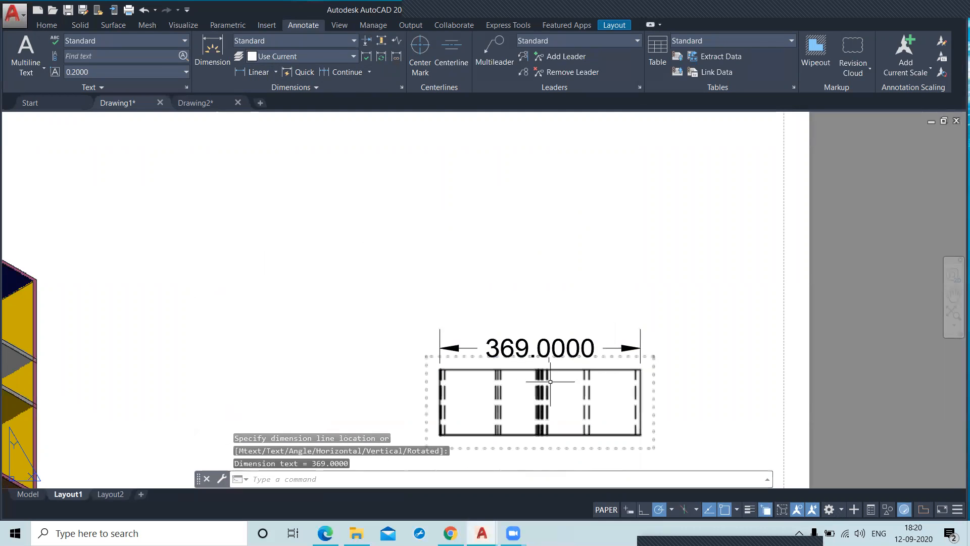
scroll(584, 313, down, 3)
middle_drag(546, 292, 524, 415)
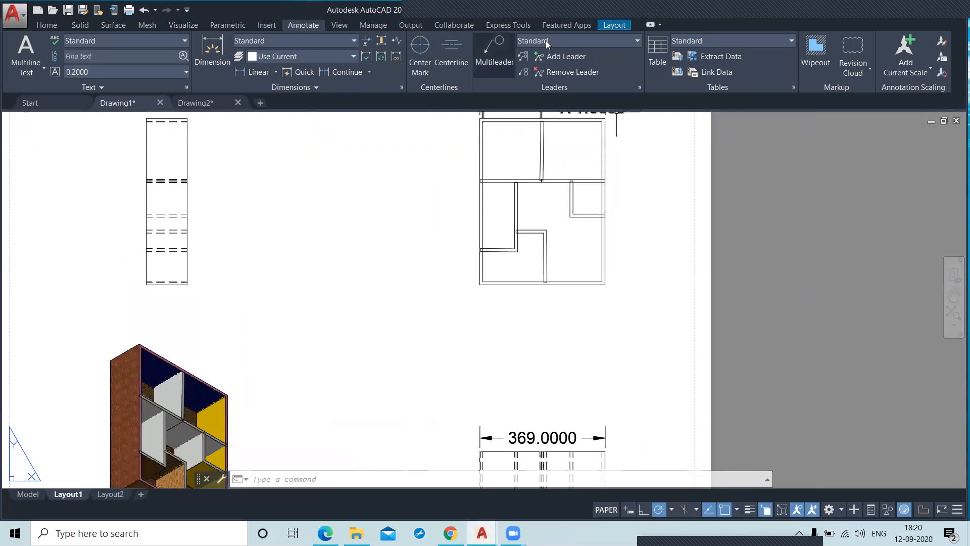
- Create a full section view from a horizontal cutting line through the plan's middle rooms, placed between the plan and front views
click(609, 25)
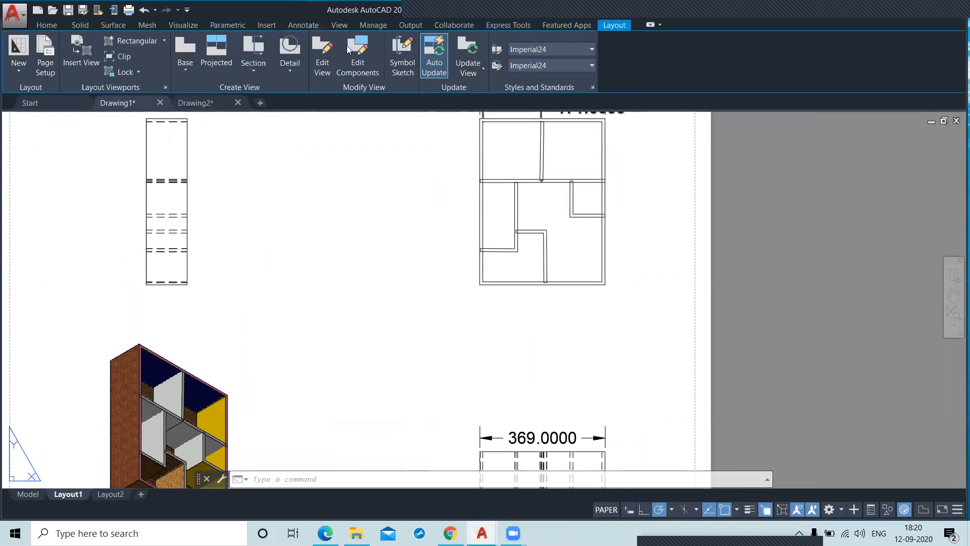
click(253, 73)
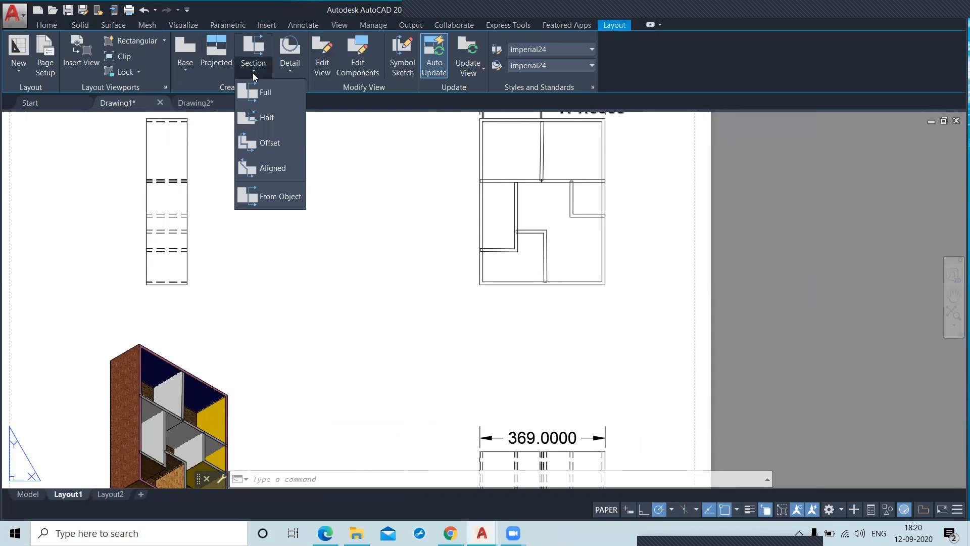
click(266, 95)
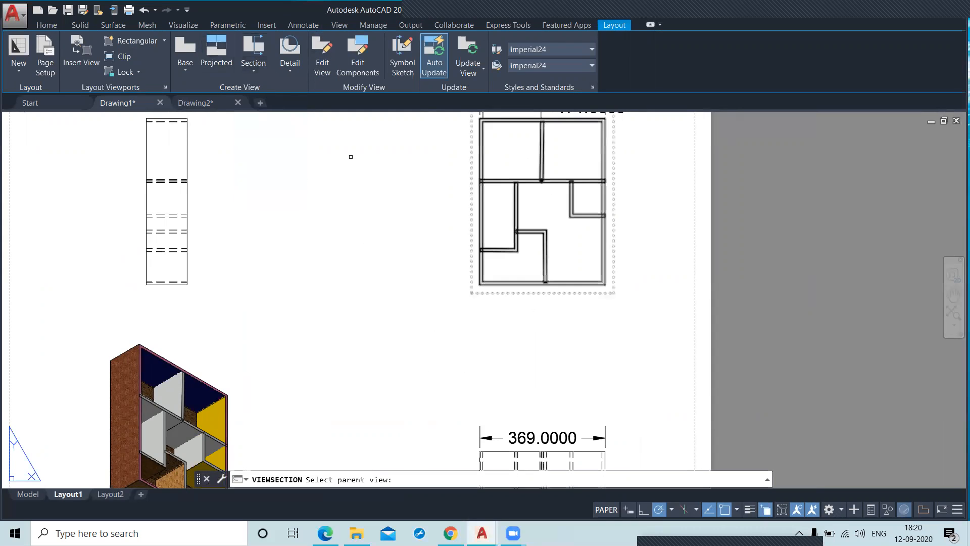
click(475, 214)
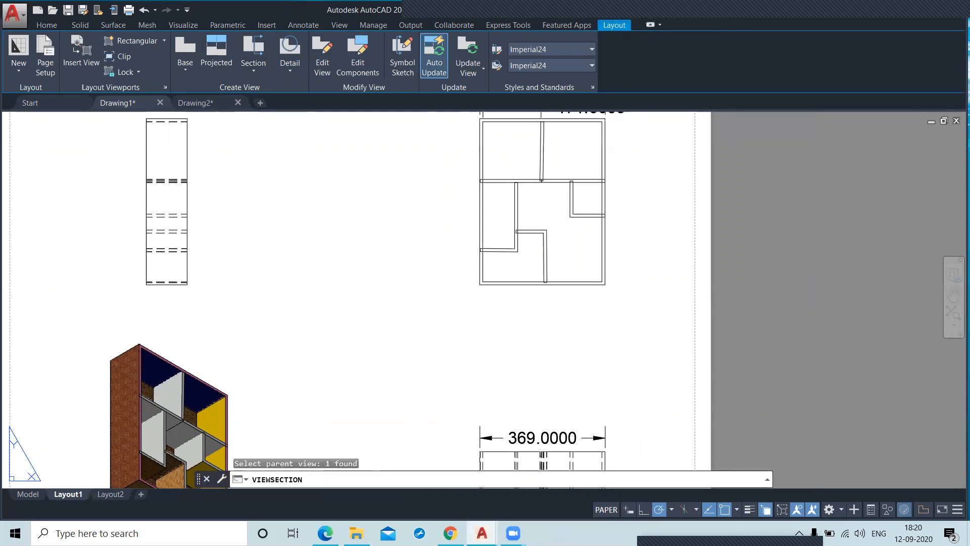
click(439, 210)
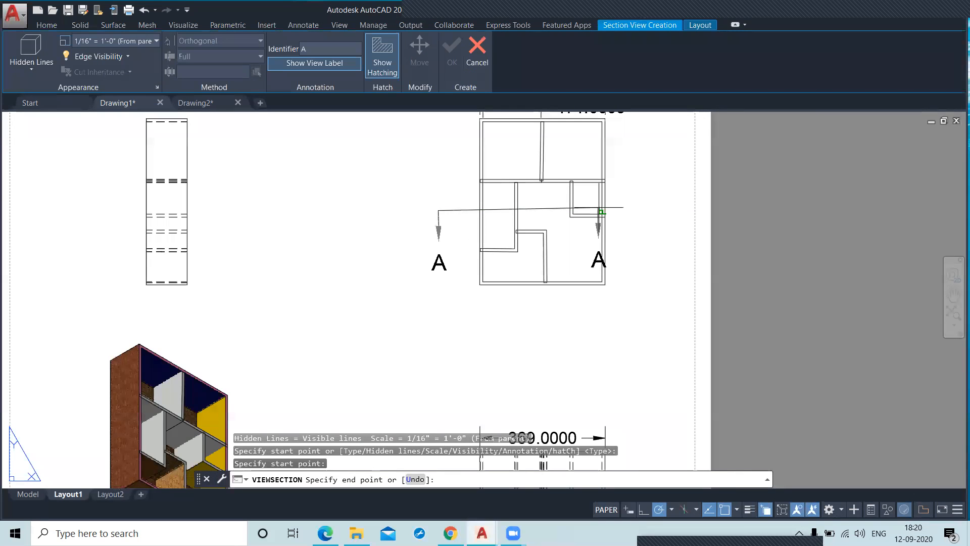
click(636, 211)
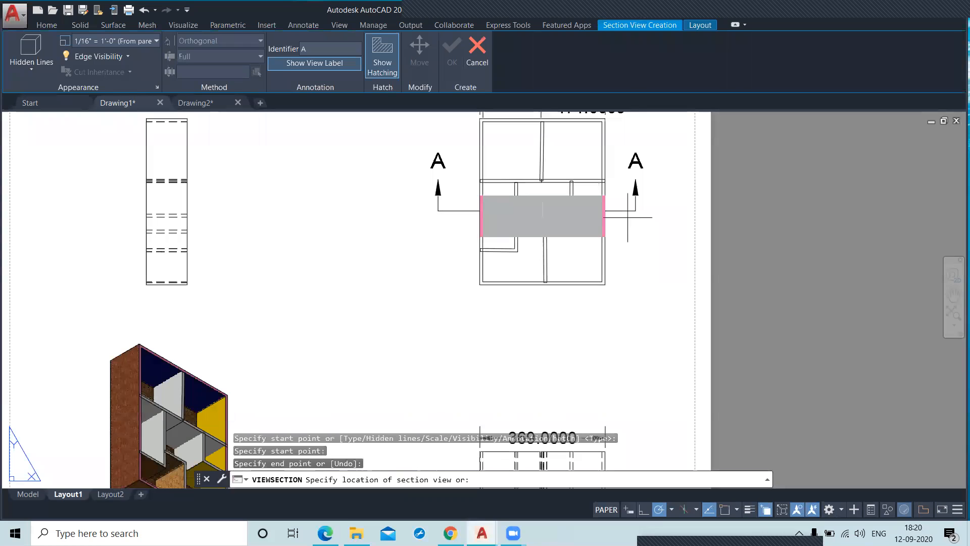
click(550, 350)
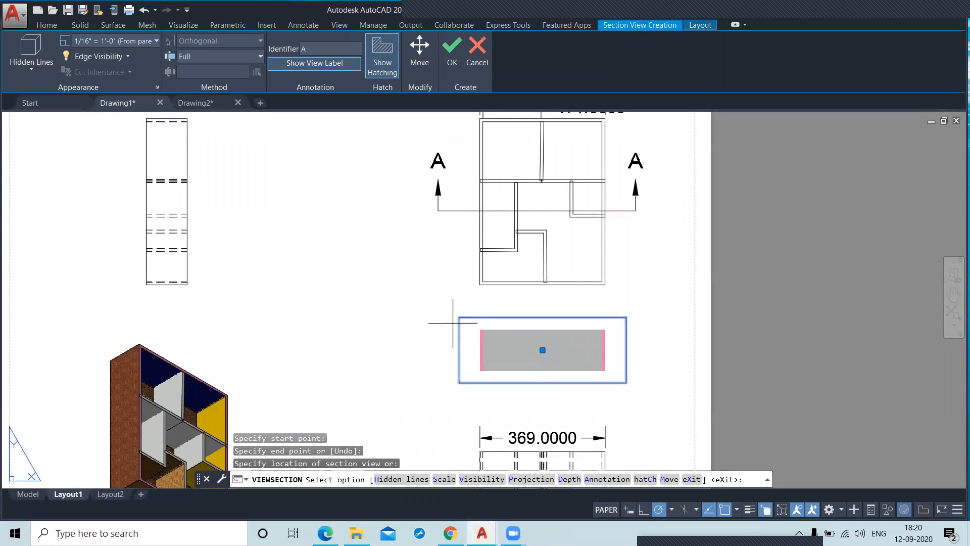
right_click(349, 220)
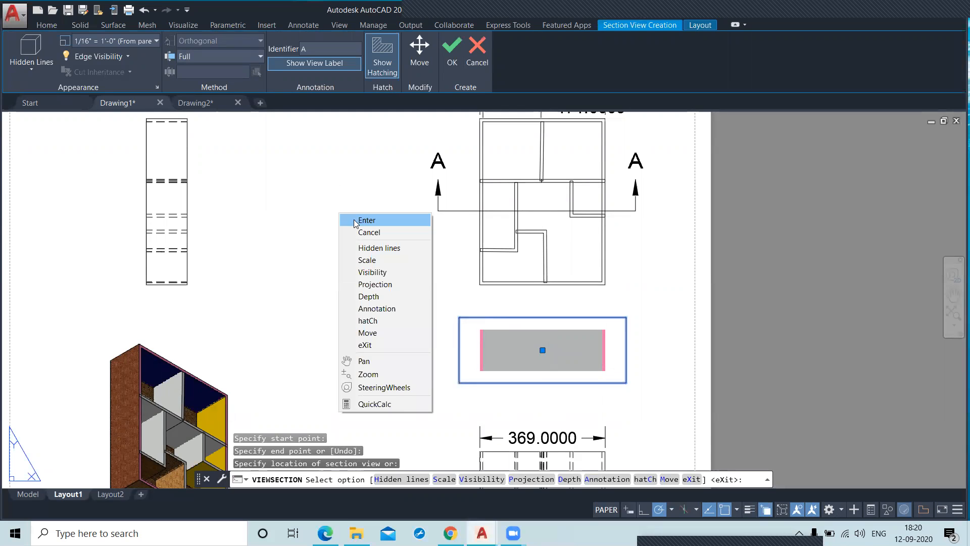
click(357, 218)
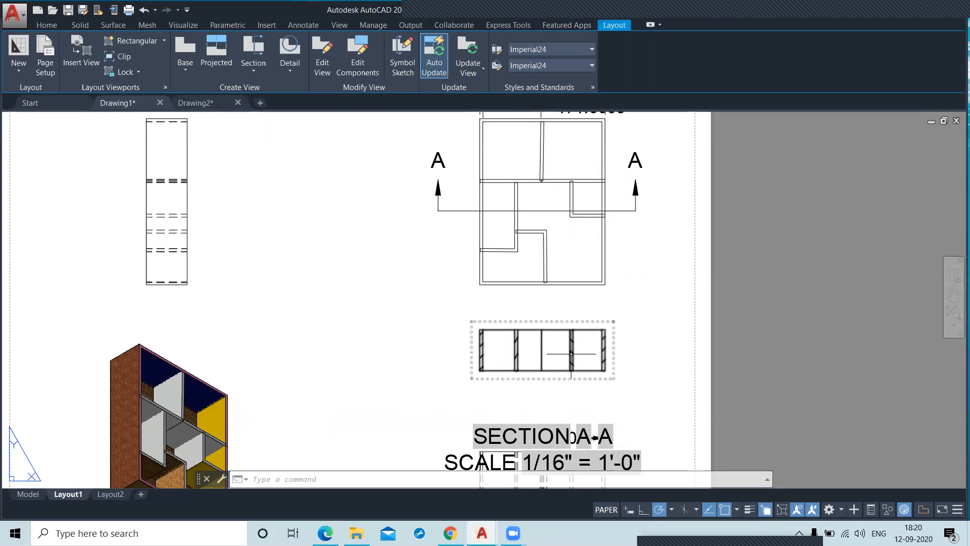
scroll(572, 348, up, 3)
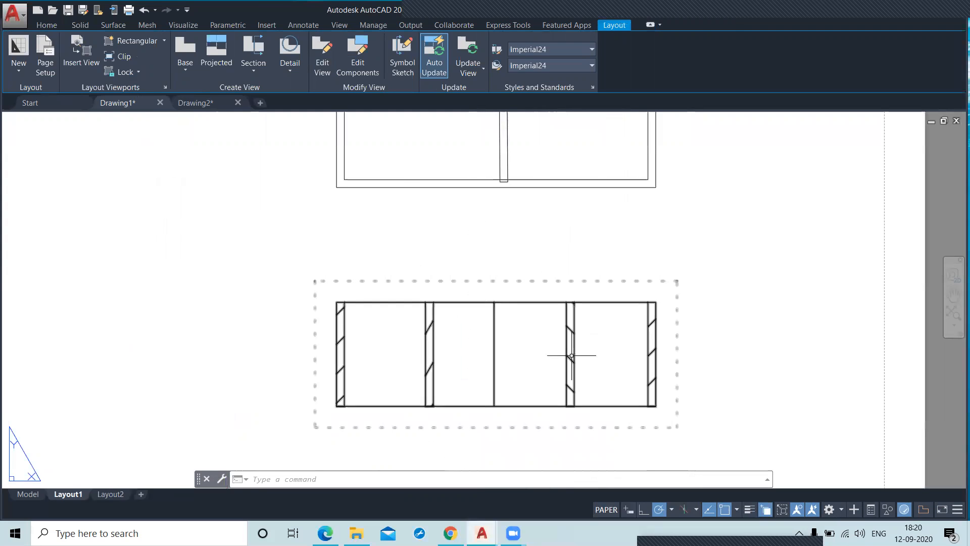
scroll(653, 357, down, 5)
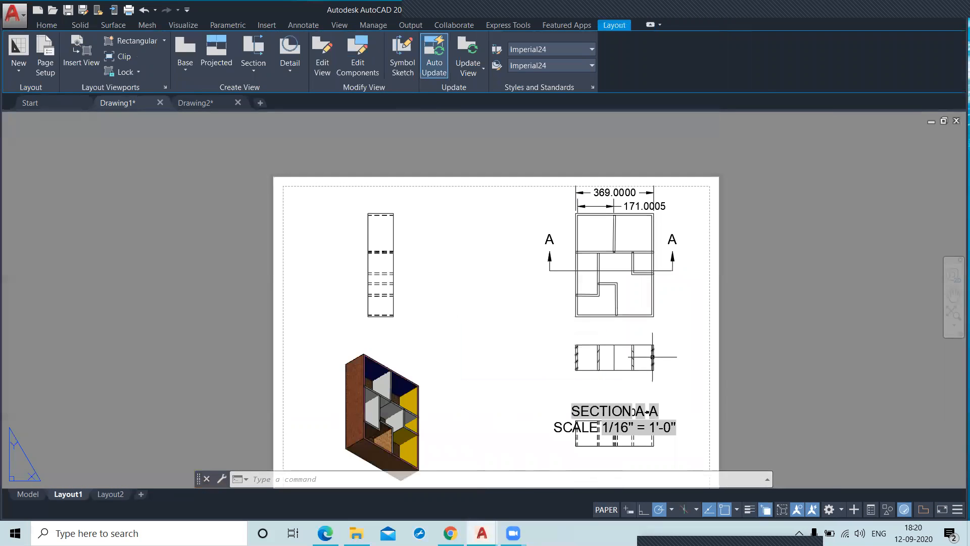
- Project a side view from the plan view and place it between the plan and the existing side view
click(467, 71)
click(530, 311)
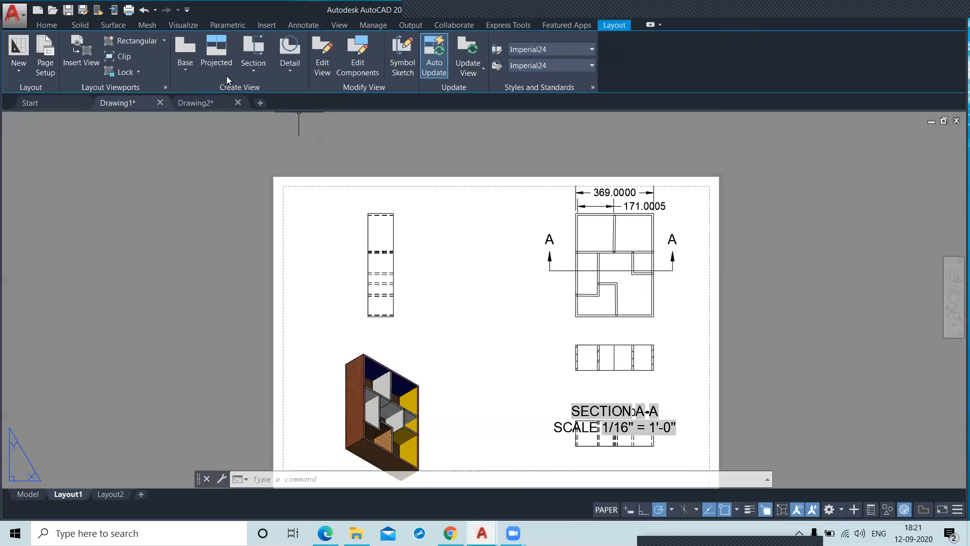
click(215, 52)
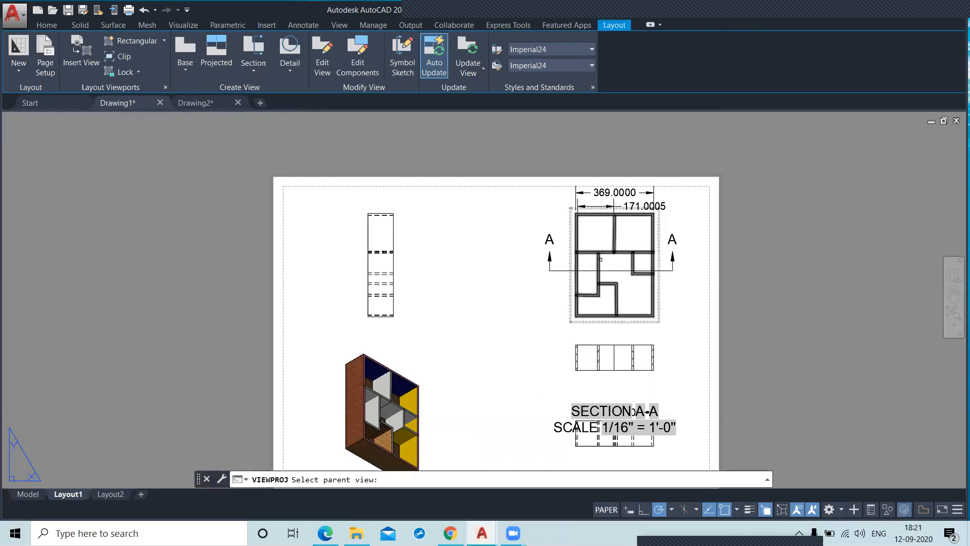
click(591, 248)
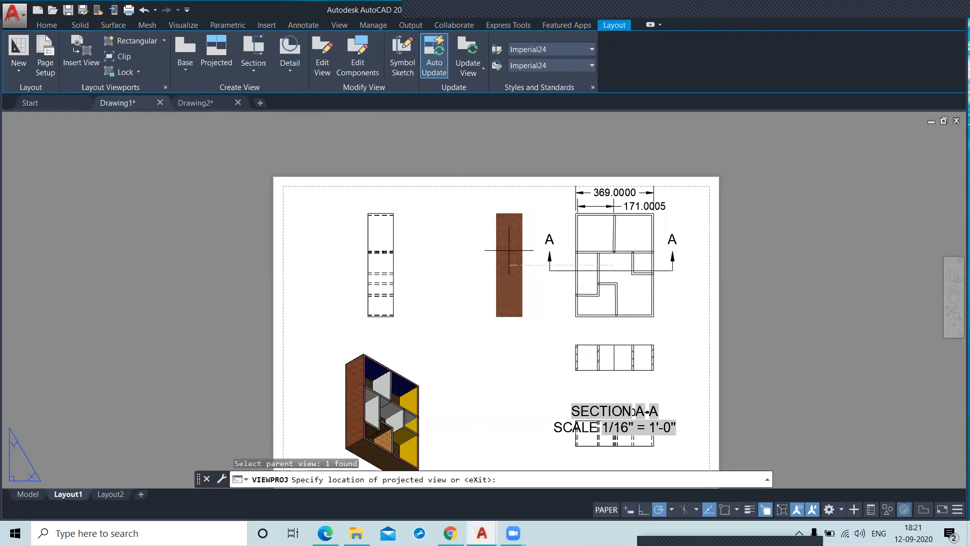
click(380, 248)
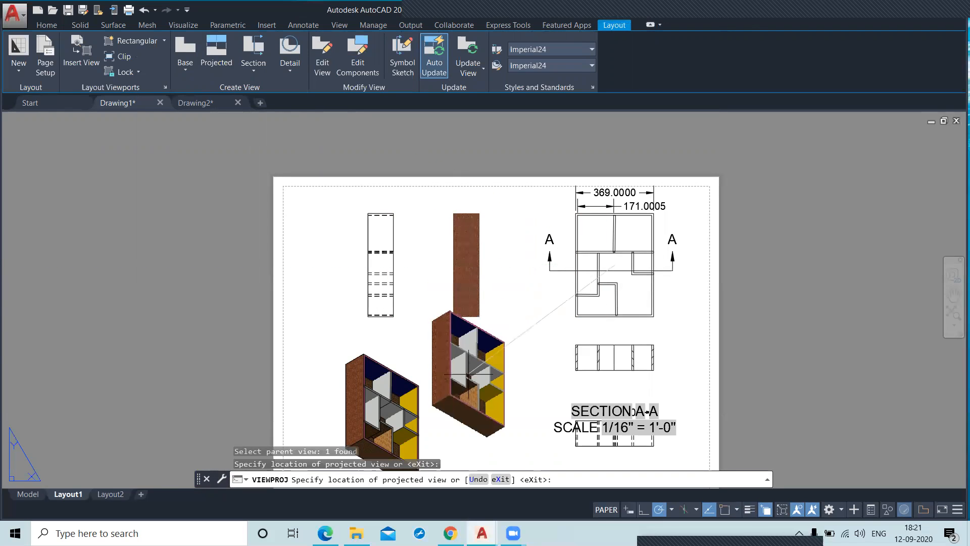
right_click(416, 264)
click(442, 270)
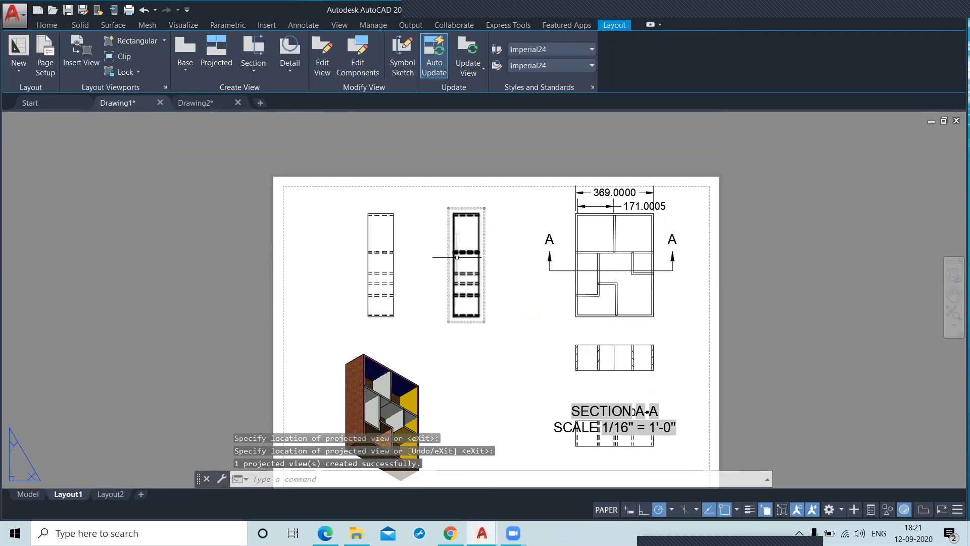
- Create a rectangular detail view B of the plan's lower-left area, placed beyond the two side views near the sheet's left edge
click(291, 70)
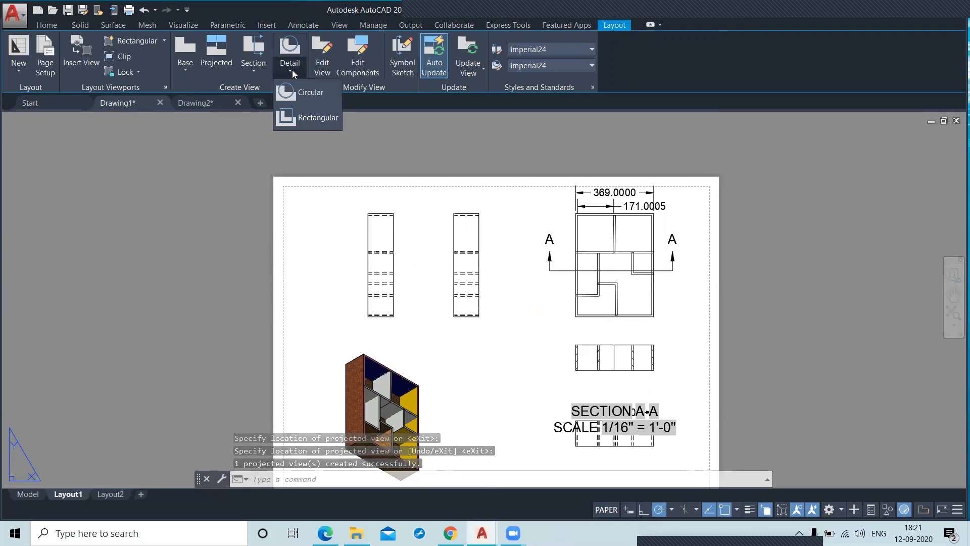
click(306, 92)
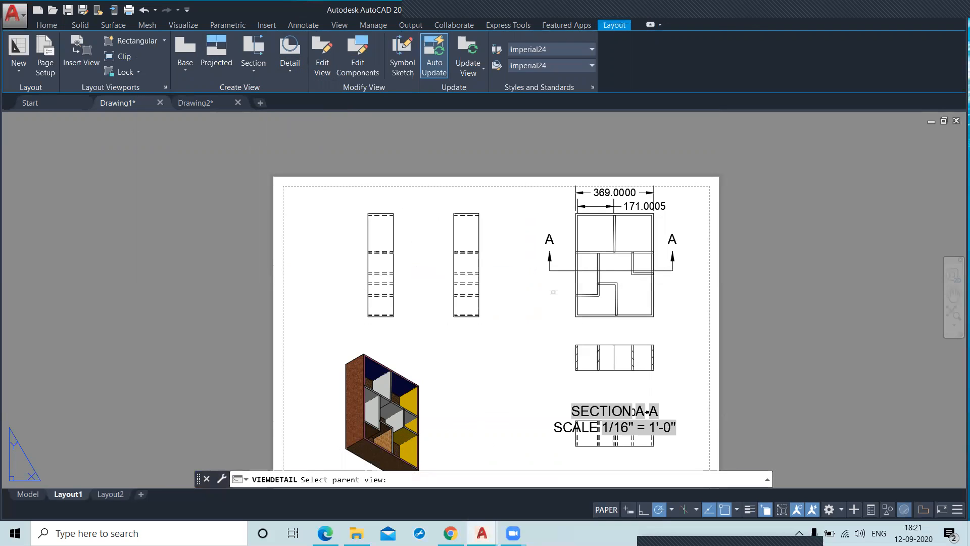
click(565, 299)
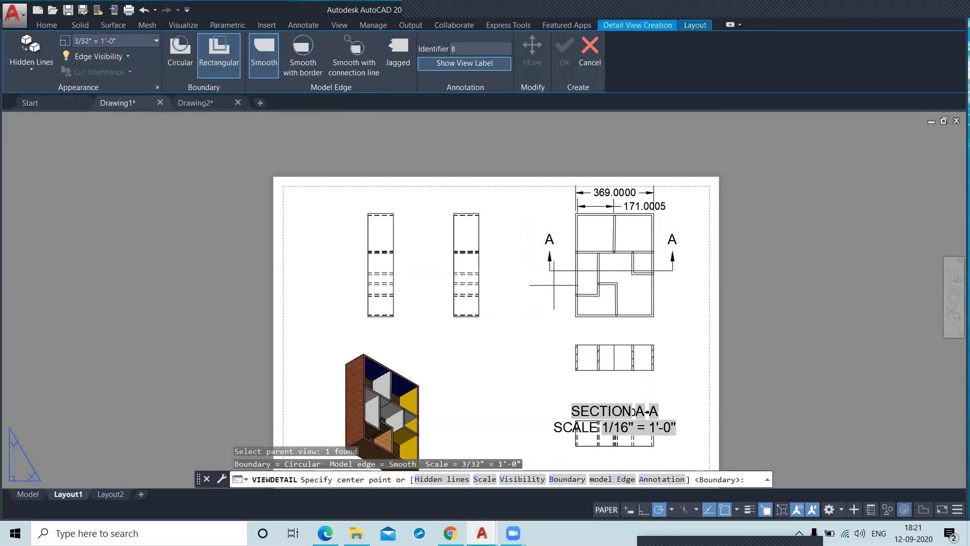
click(554, 285)
click(597, 334)
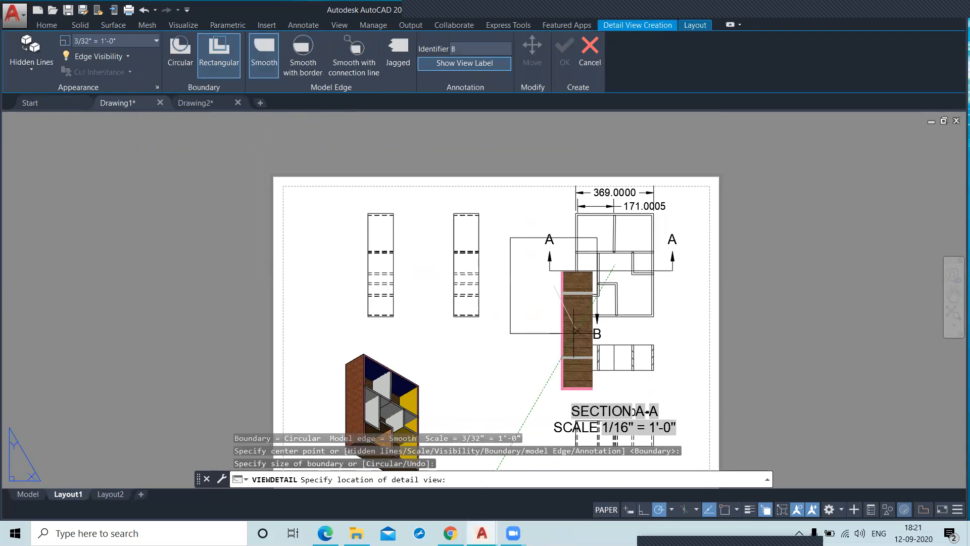
click(323, 280)
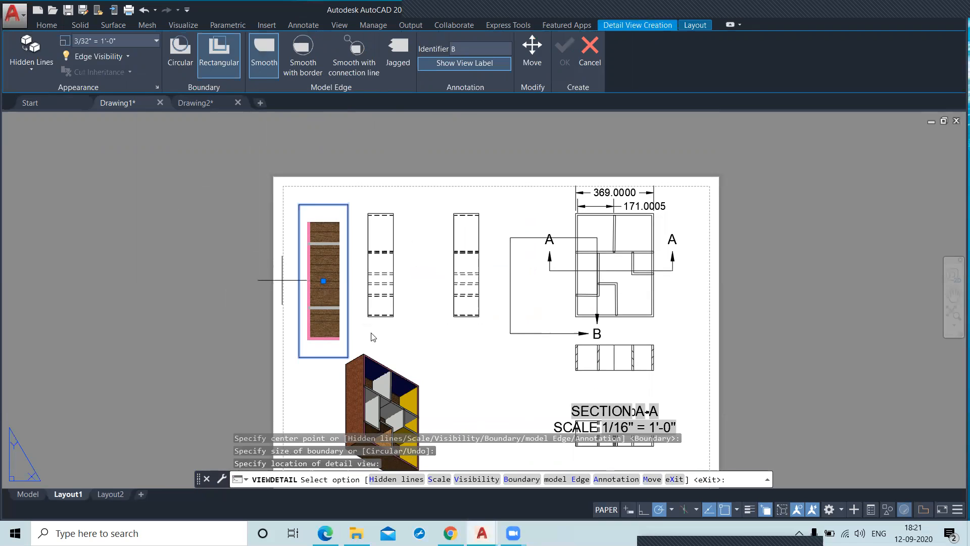
key(Return)
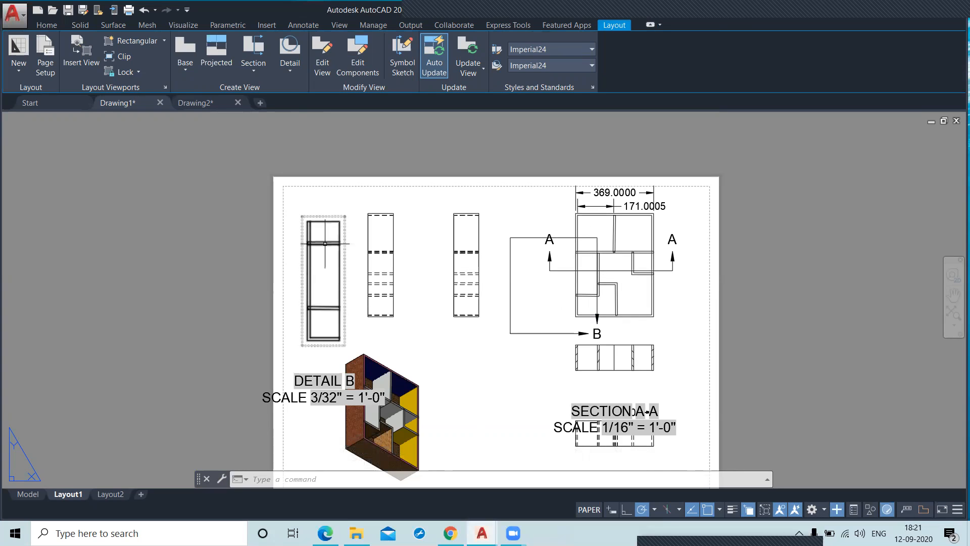
mouse_move(330, 266)
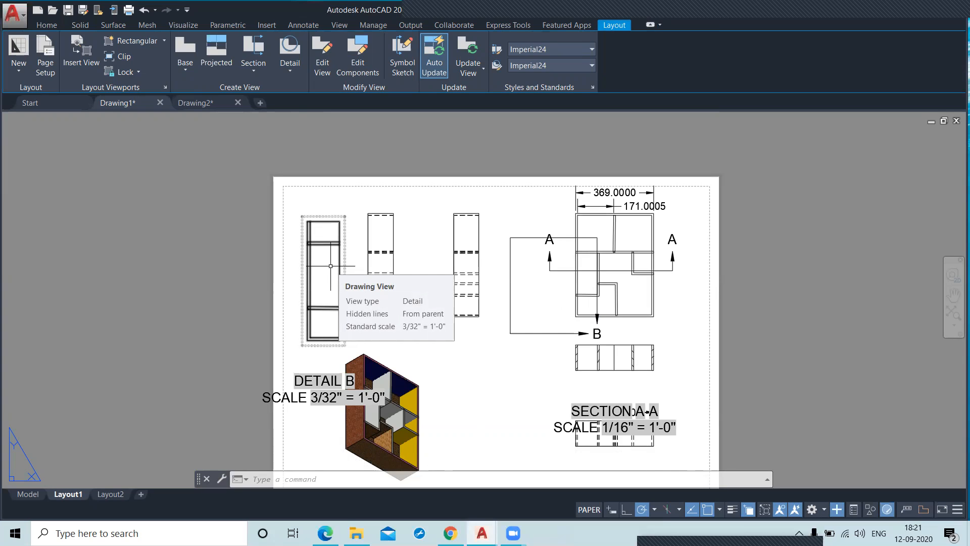
- Set the Layout1 plot to DWG To PDF.pc3 on ISO A4 (297.00 x 210.00 MM) paper and preview it
scroll(474, 207, down, 3)
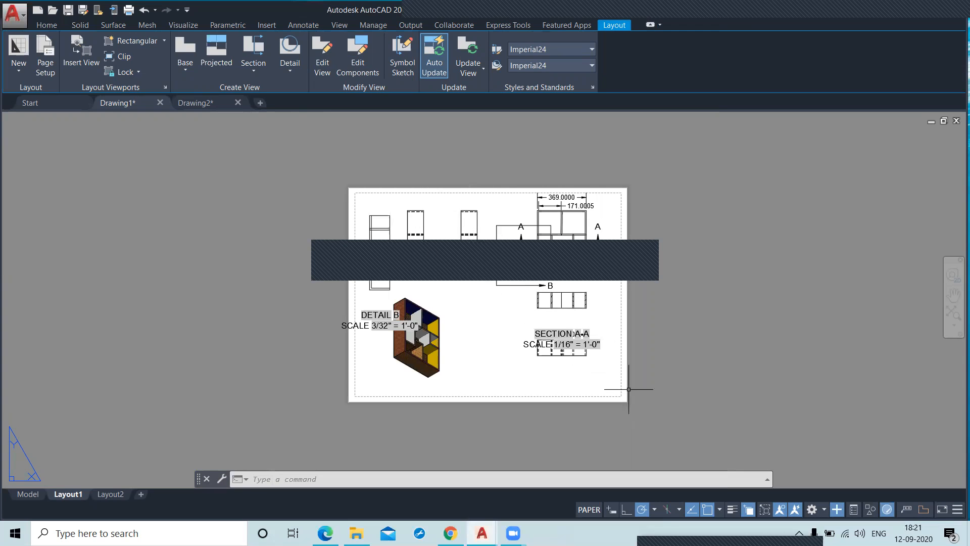
key(ctrl+p)
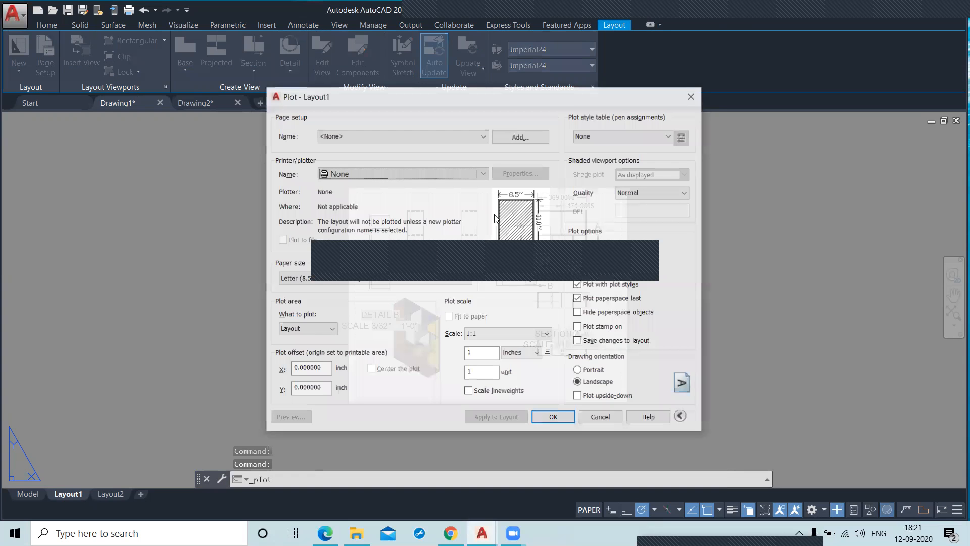
click(483, 173)
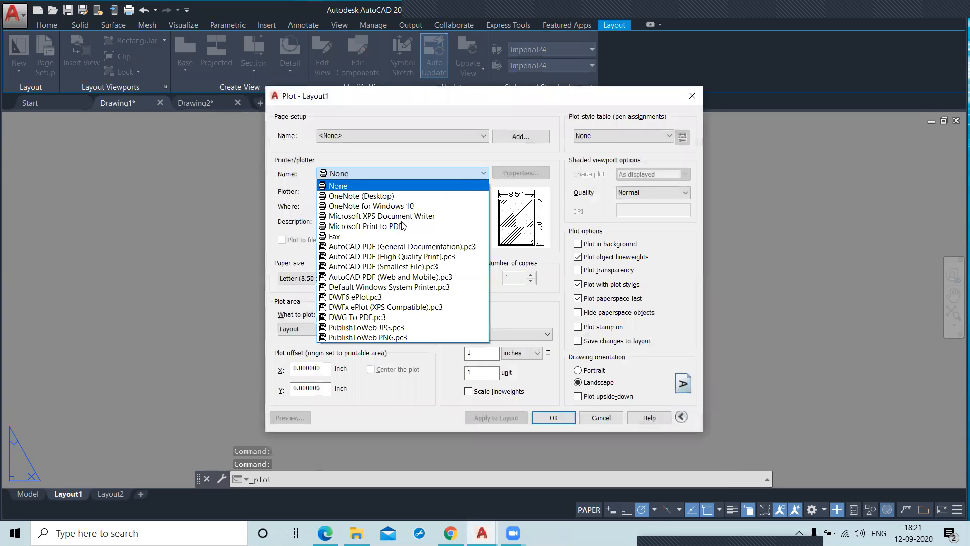
click(372, 317)
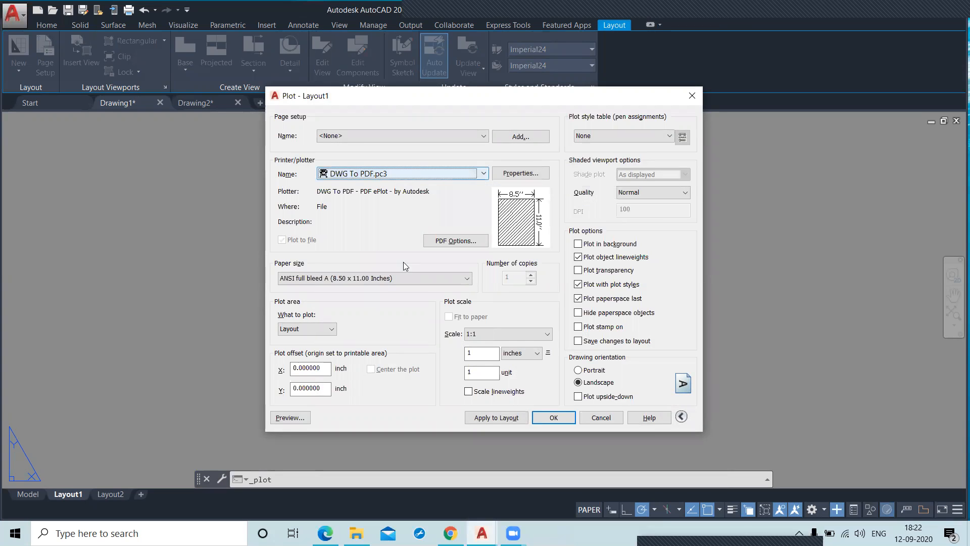
click(405, 279)
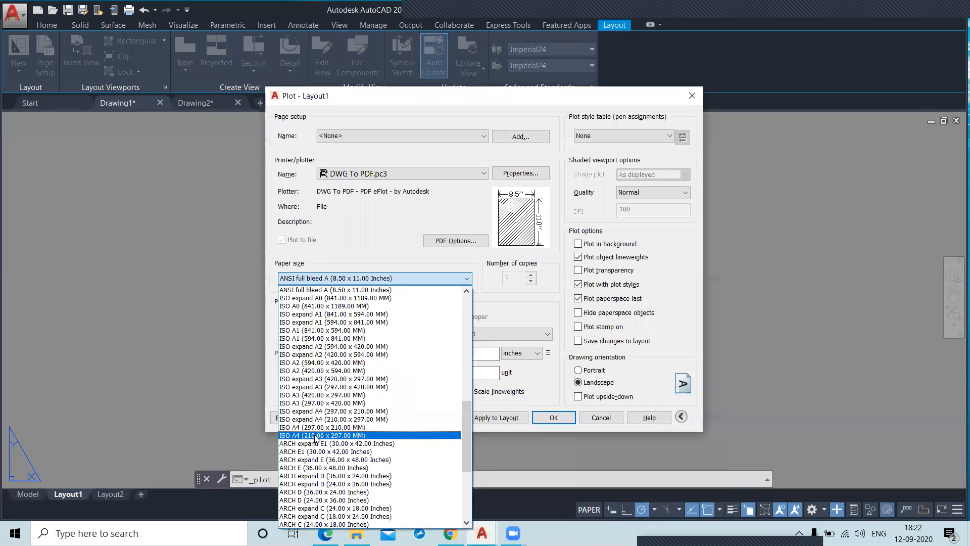
click(319, 427)
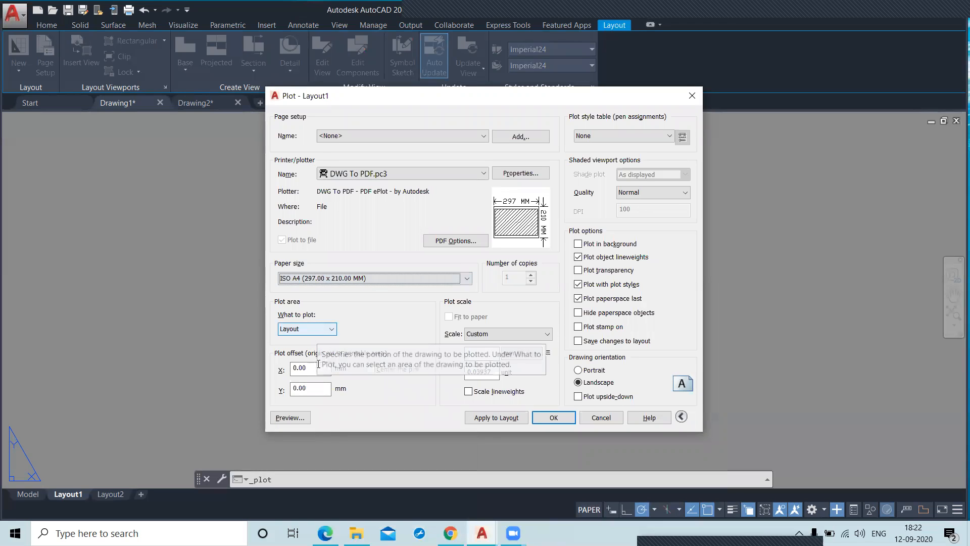
click(293, 420)
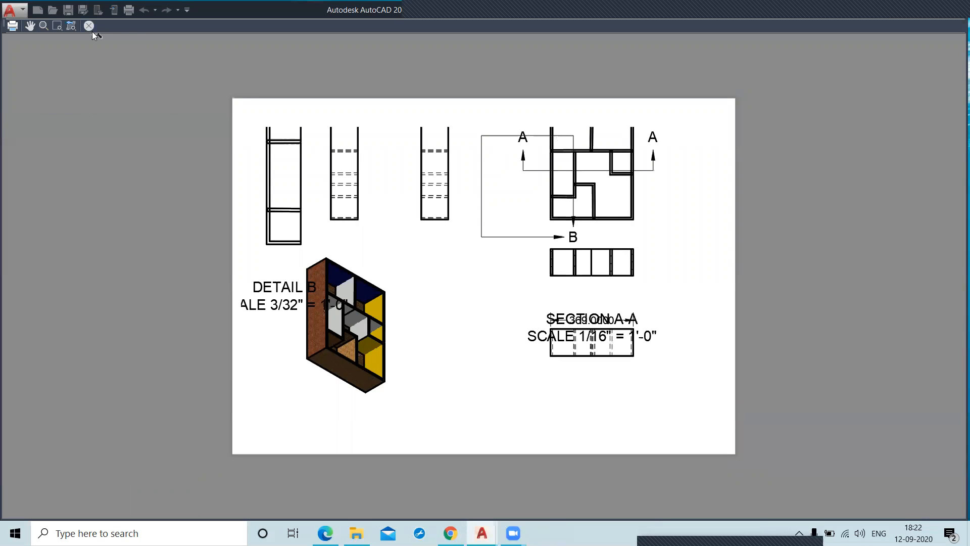
click(89, 25)
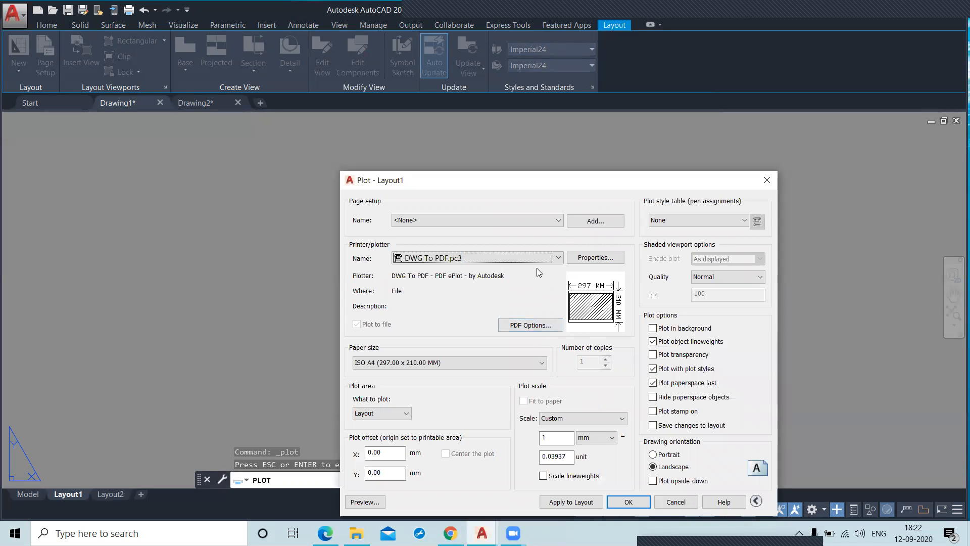
- Change the plot's paper size to ISO A3 (420.00 x 297.00 MM) and preview the sheet
click(525, 362)
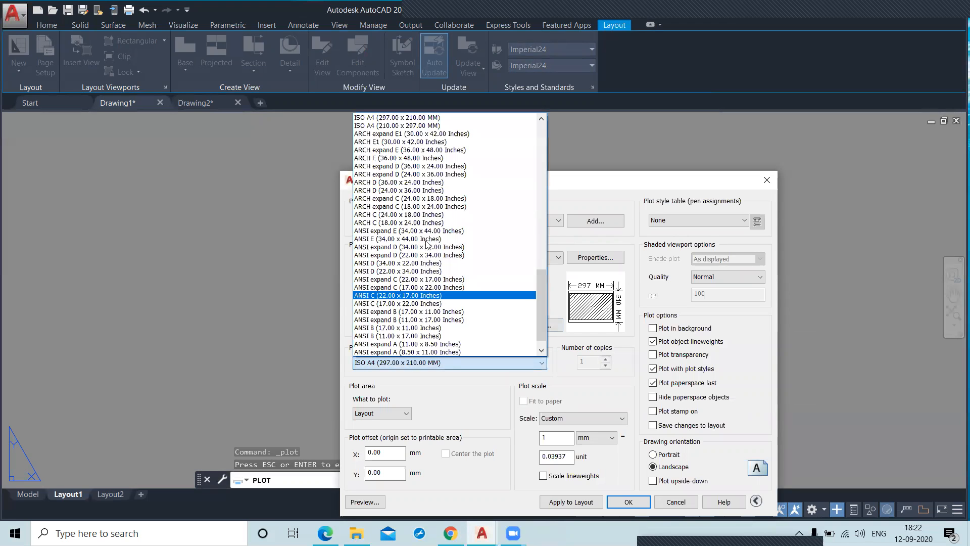
scroll(427, 237, down, 5)
scroll(426, 229, up, 2)
click(408, 189)
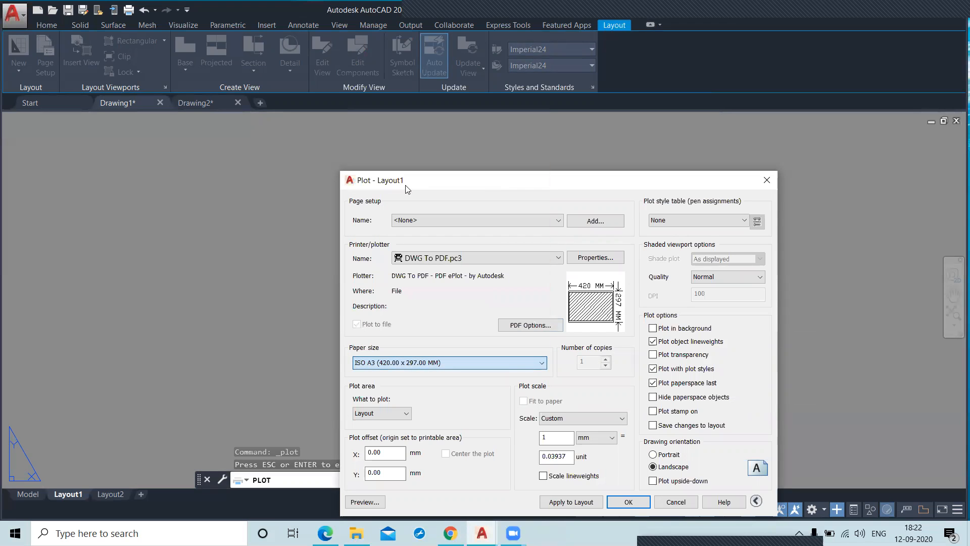
click(377, 503)
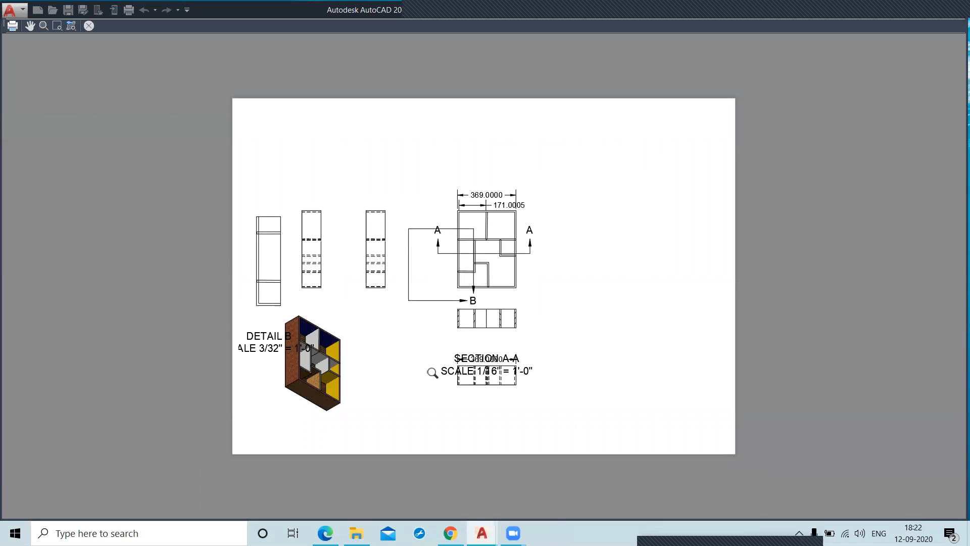
click(90, 25)
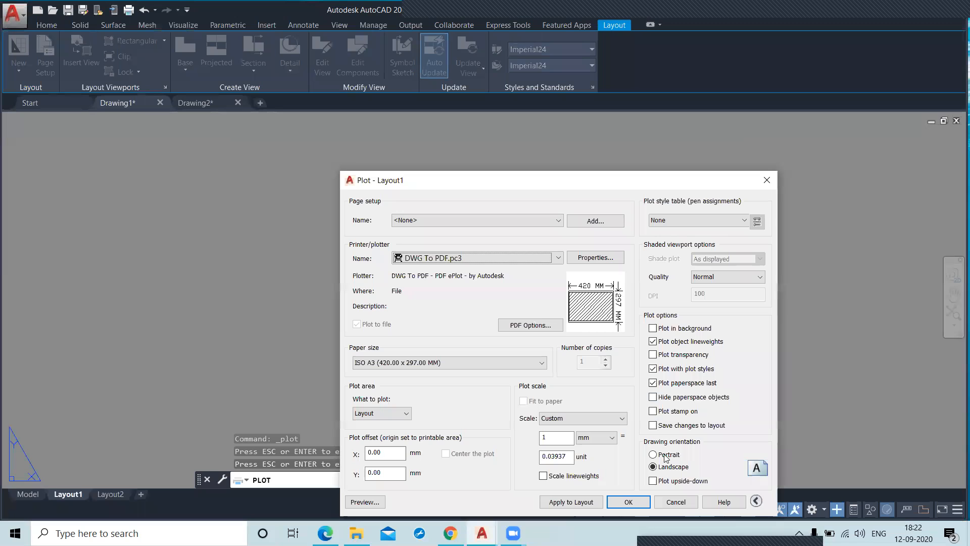
- Set the plot orientation to Portrait, preview the sheet, and leave the plot setup without plotting
click(653, 454)
click(364, 502)
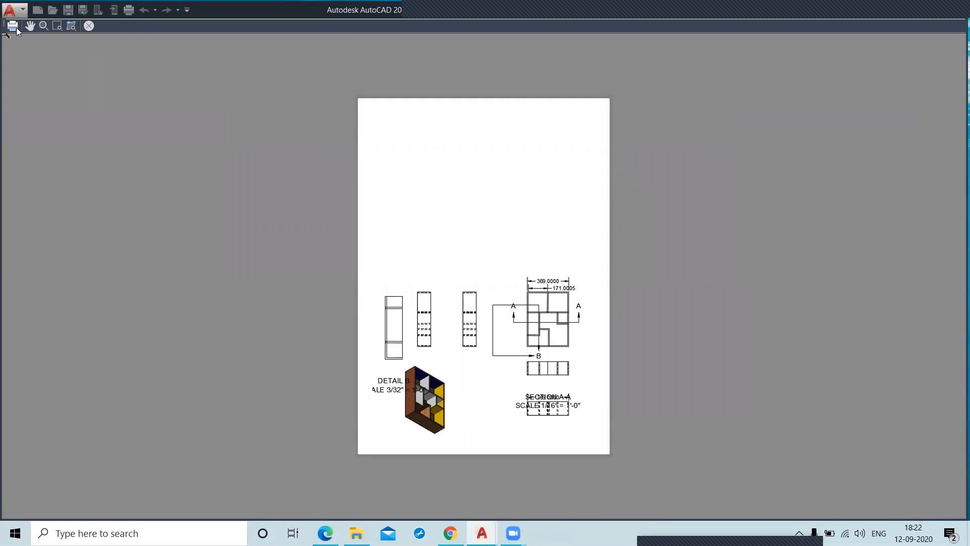
click(89, 26)
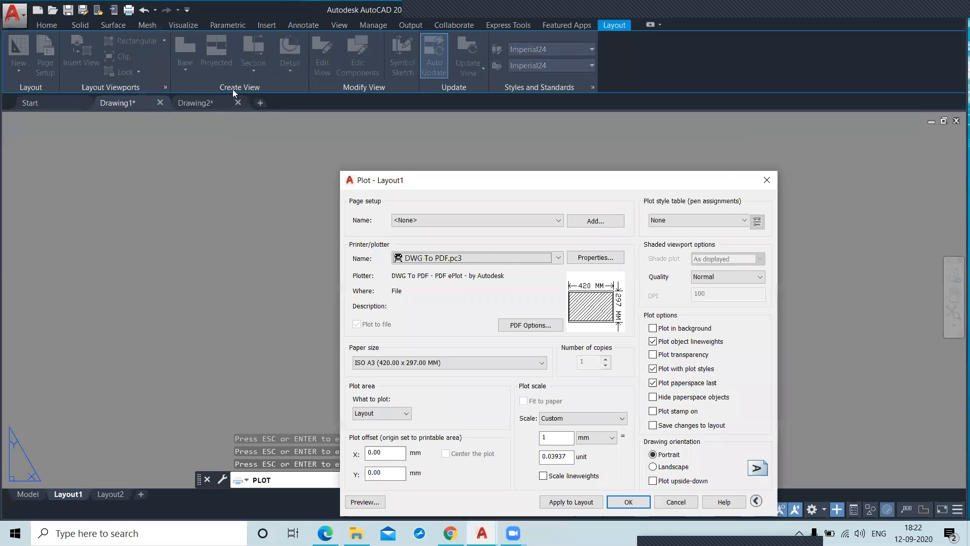
key(Escape)
click(24, 14)
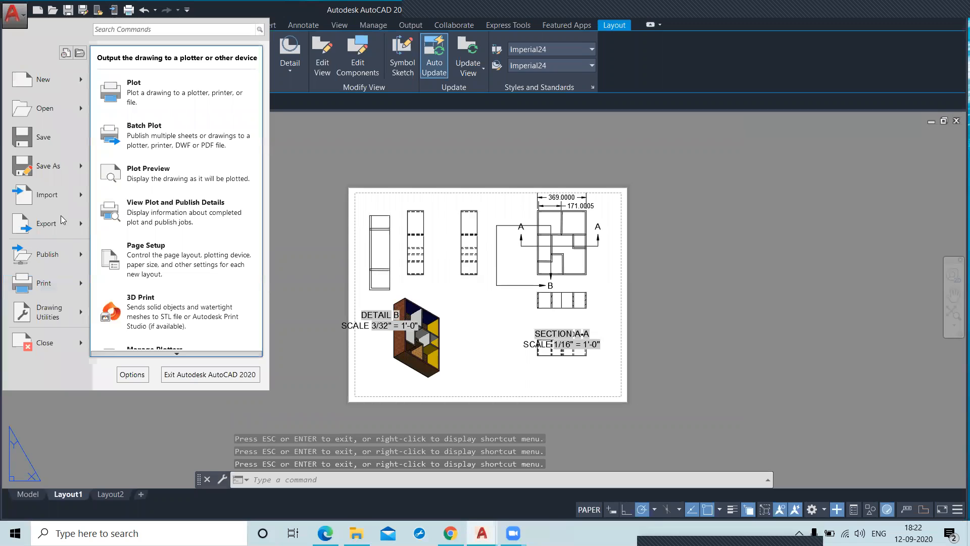
mouse_move(64, 220)
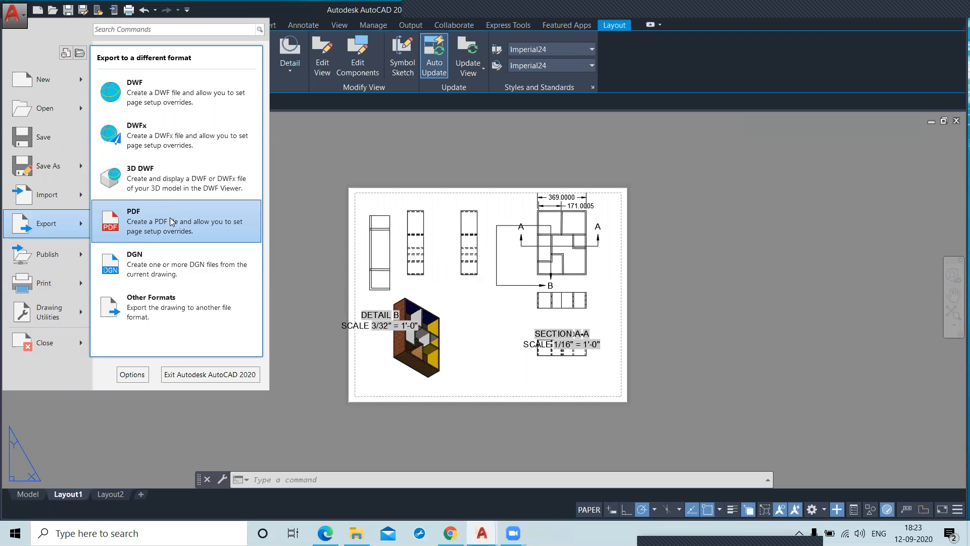
click(382, 144)
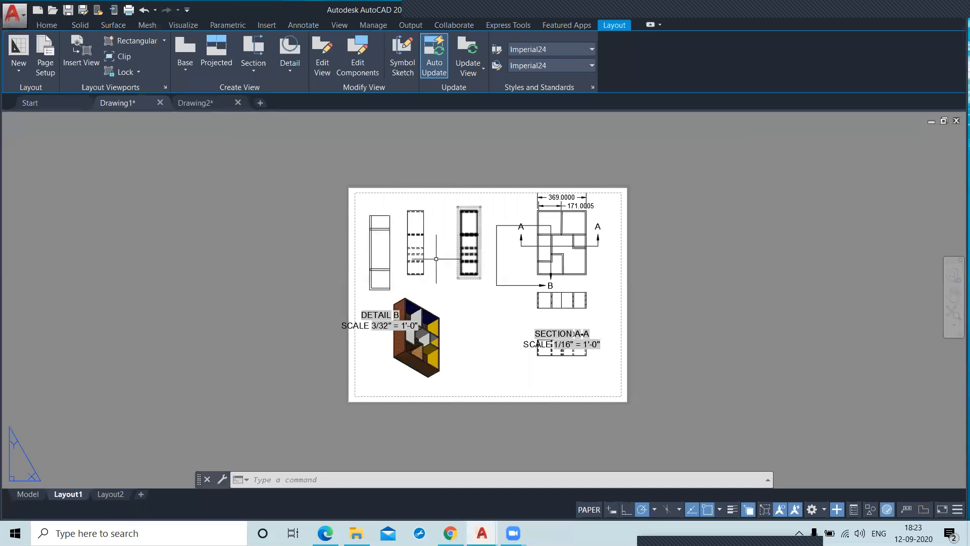
click(27, 494)
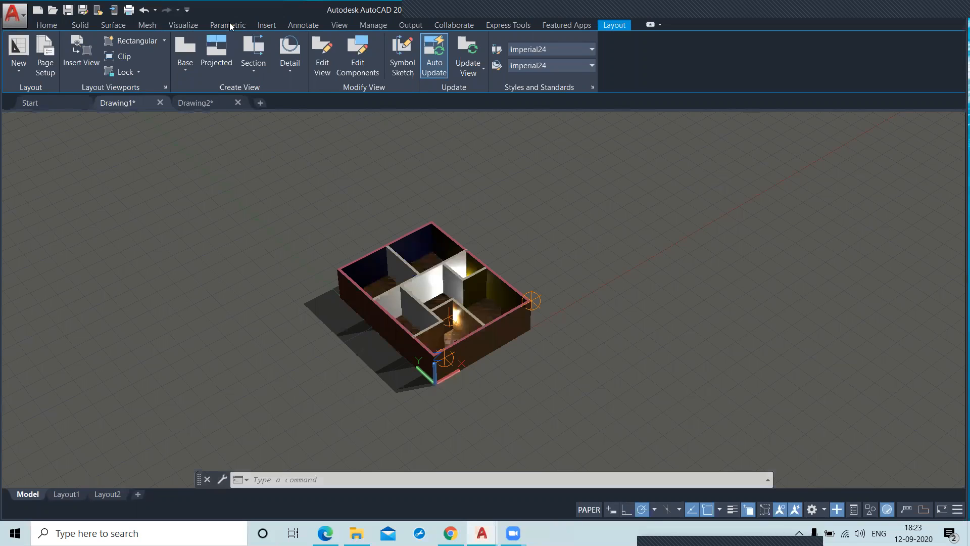
click(183, 26)
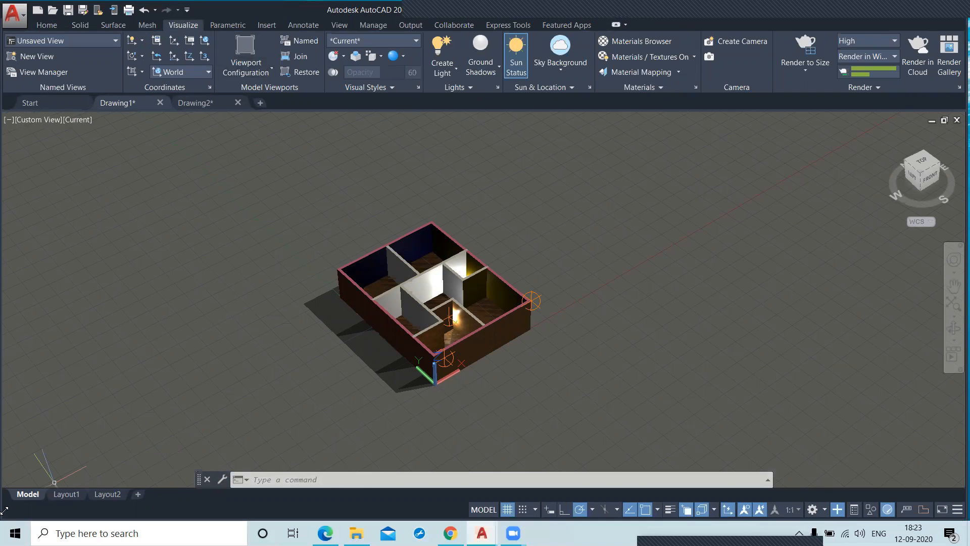
click(58, 498)
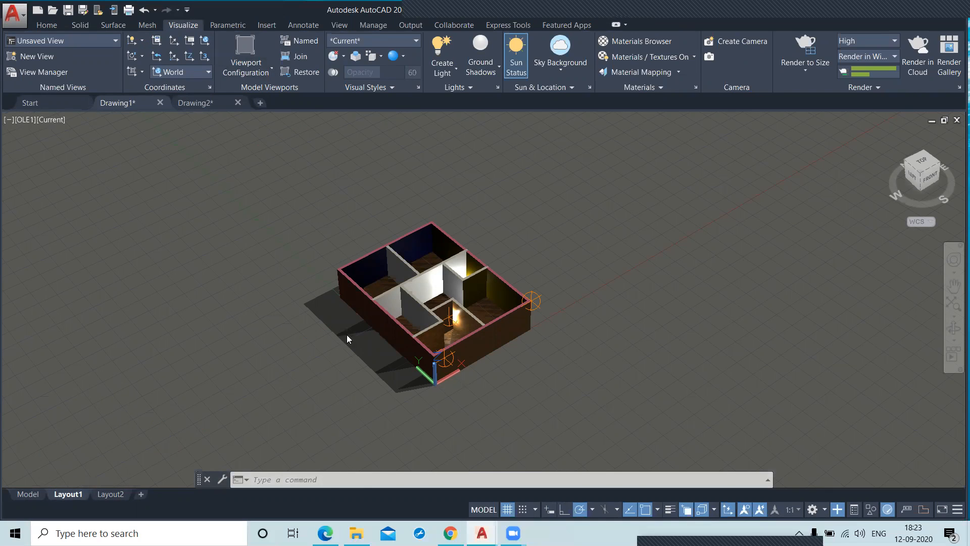
- In Layout2, activate the viewport, set it to the Top view and frame the house plan inside it
click(112, 506)
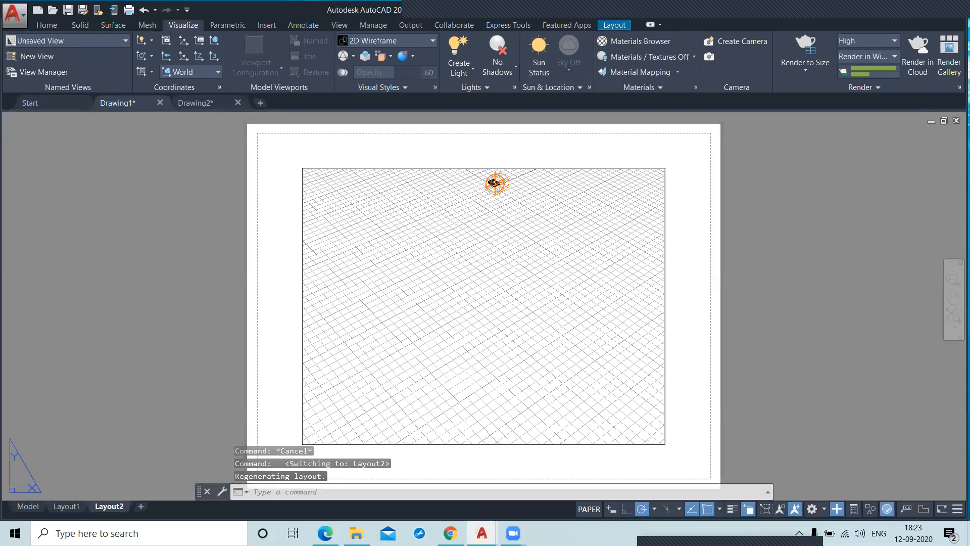
double_click(470, 323)
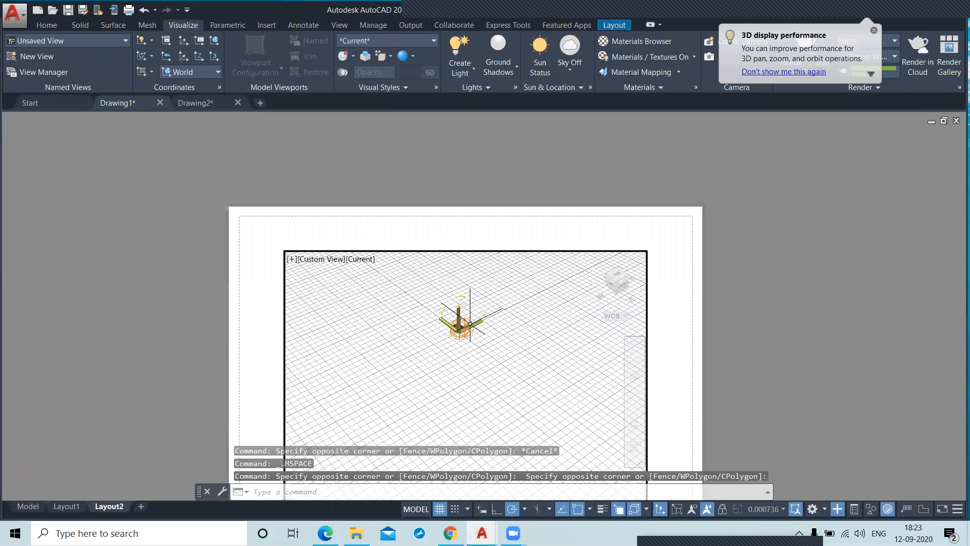
scroll(470, 323, up, 5)
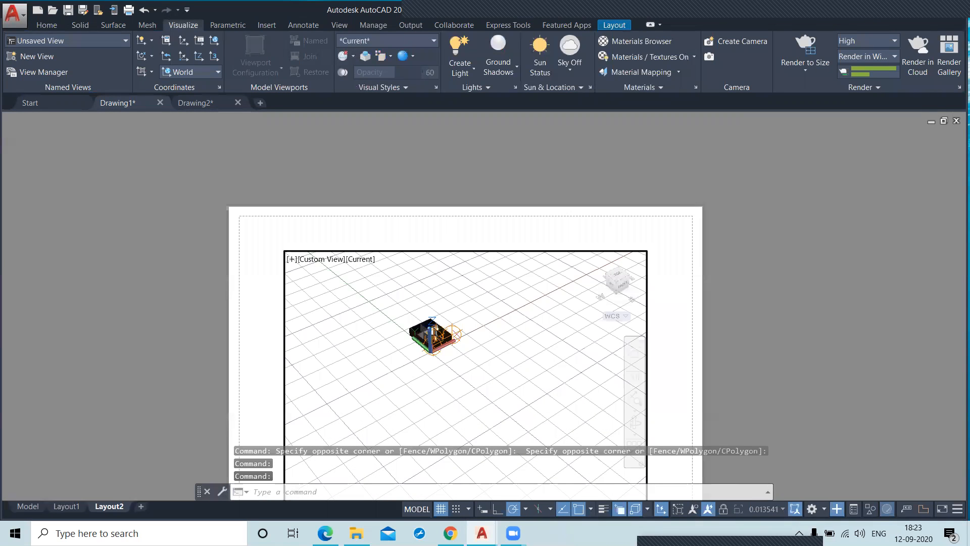
scroll(433, 401, up, 3)
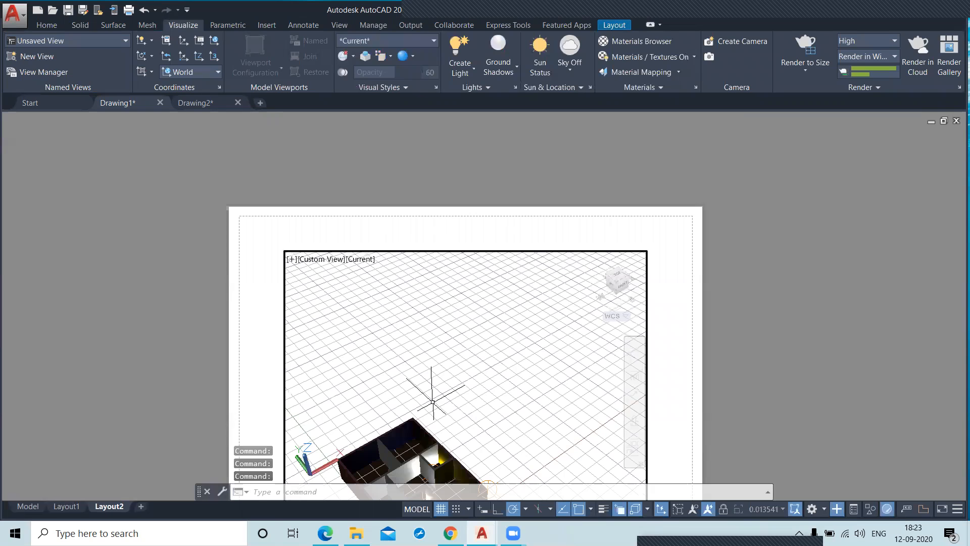
click(609, 279)
click(615, 277)
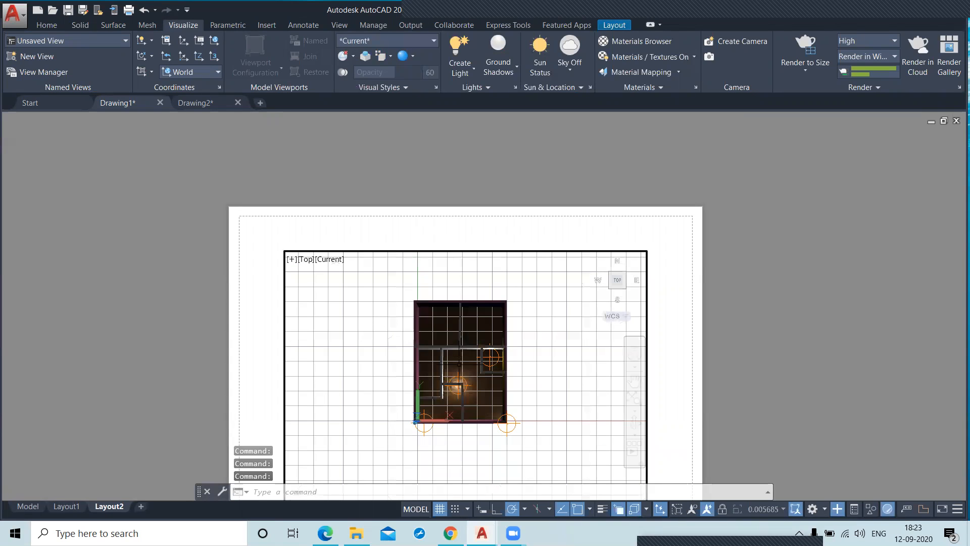
scroll(464, 386, up, 3)
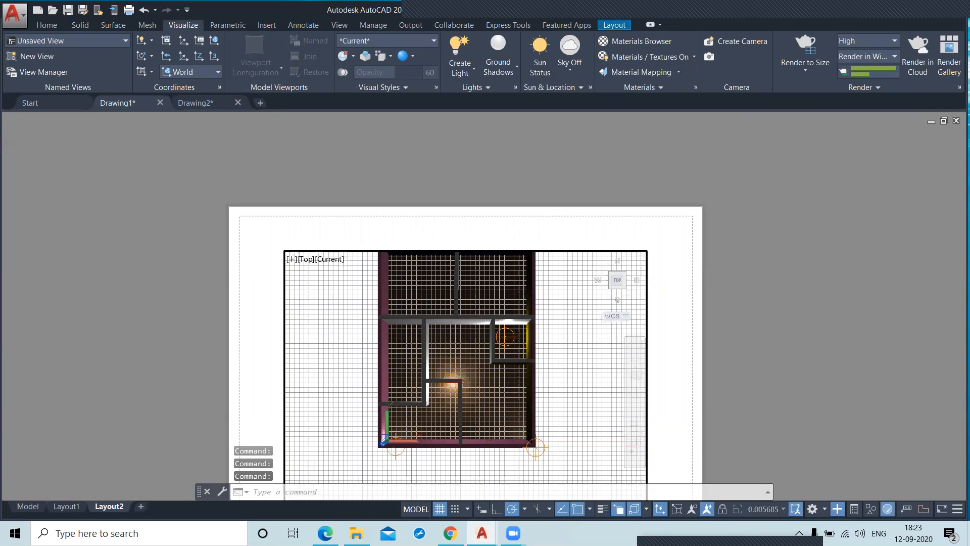
middle_drag(464, 386, 457, 431)
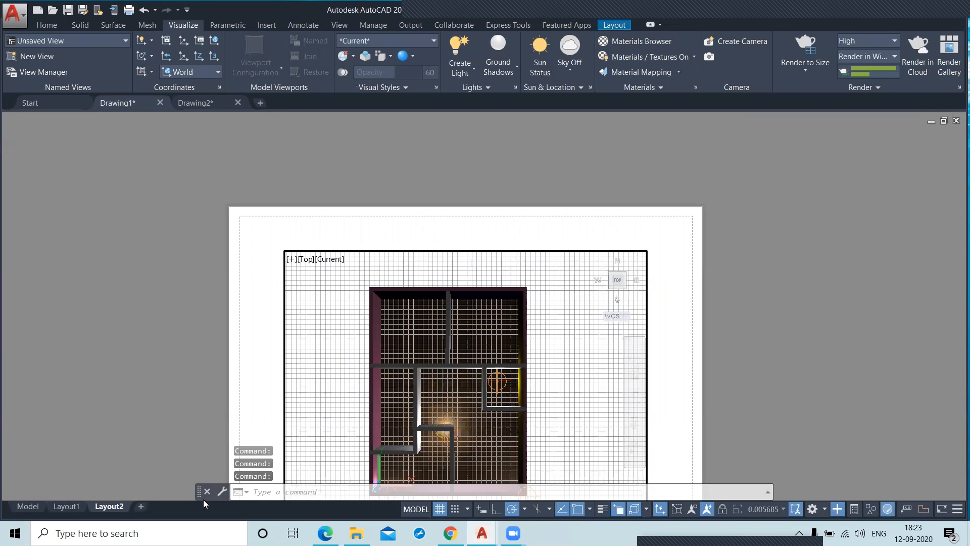
- Add a new layout after Layout2 and open it
click(141, 507)
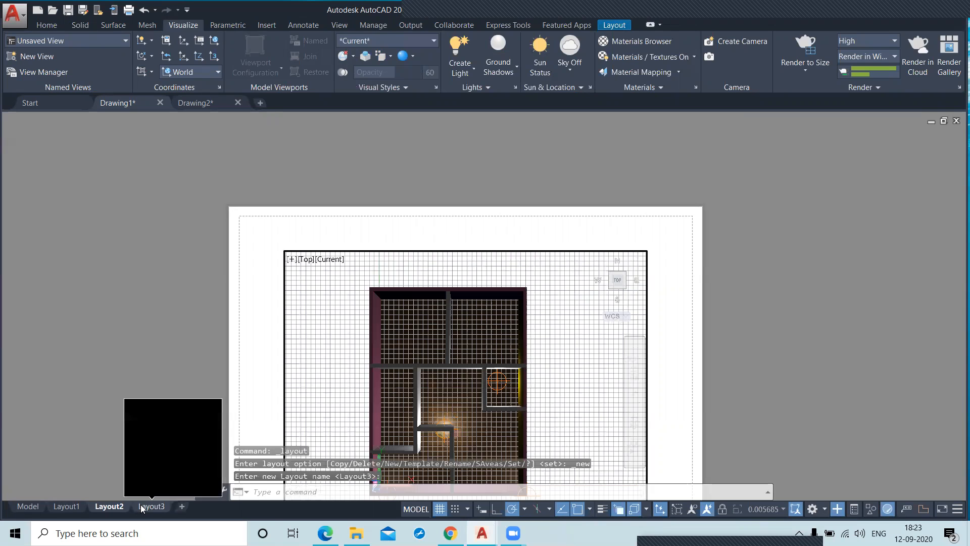
click(158, 507)
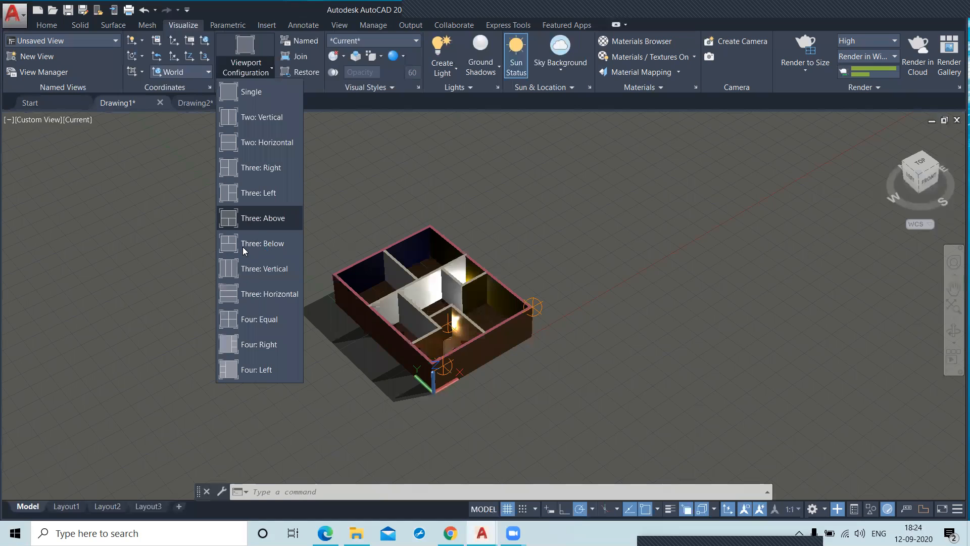
- Split model space into four equal viewports and enlarge the house in the upper-left one
click(259, 319)
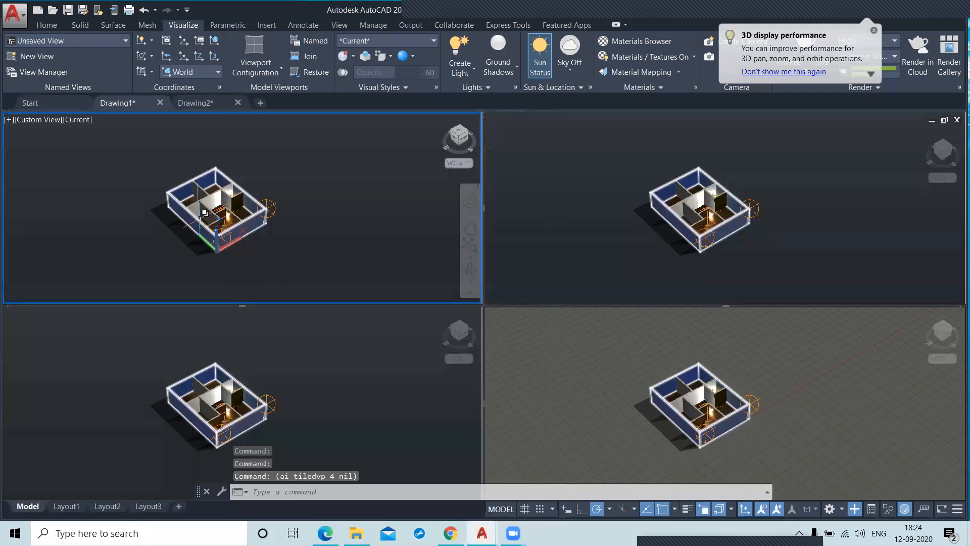
scroll(201, 216, up, 4)
- Set the upper-right viewport to the Top view and enlarge the plan in it
click(637, 244)
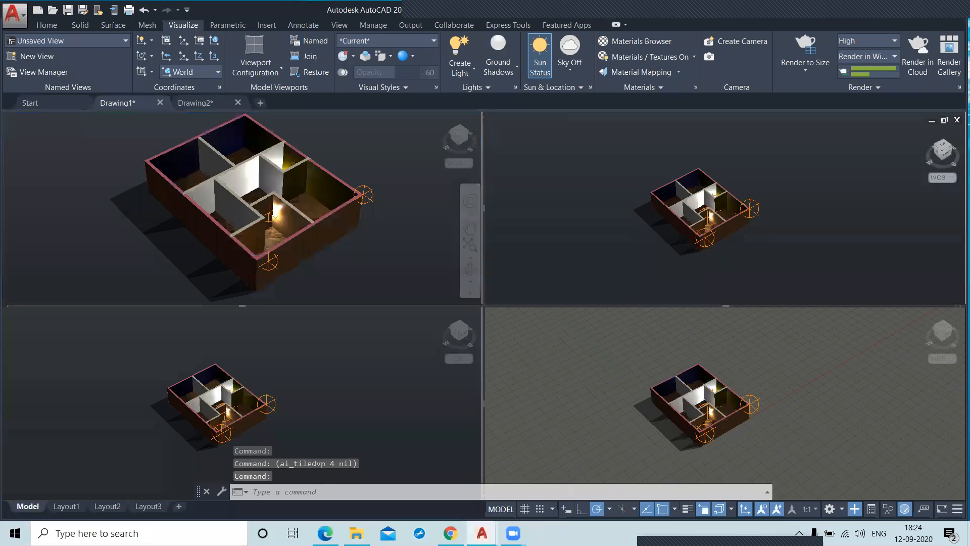
click(943, 155)
click(943, 147)
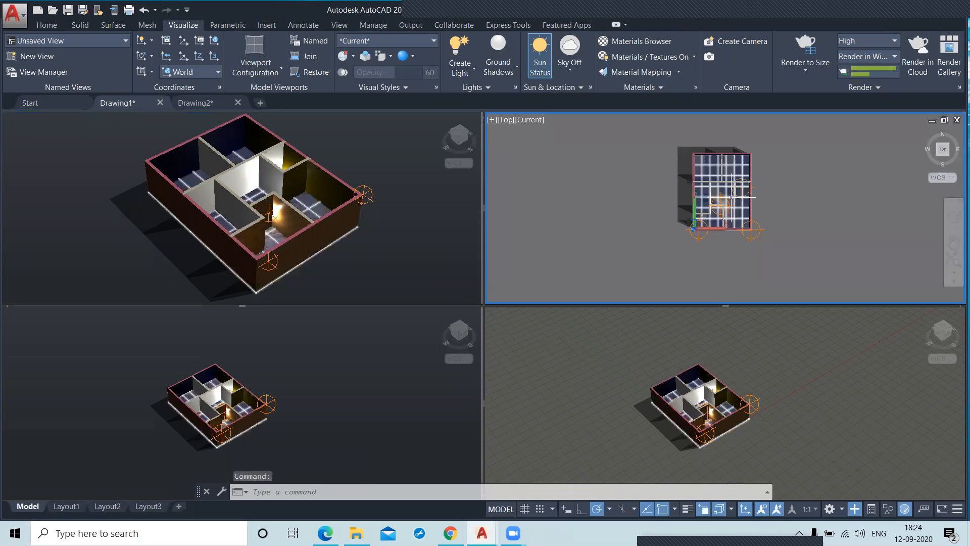
scroll(731, 197, up, 2)
middle_drag(731, 199, 735, 215)
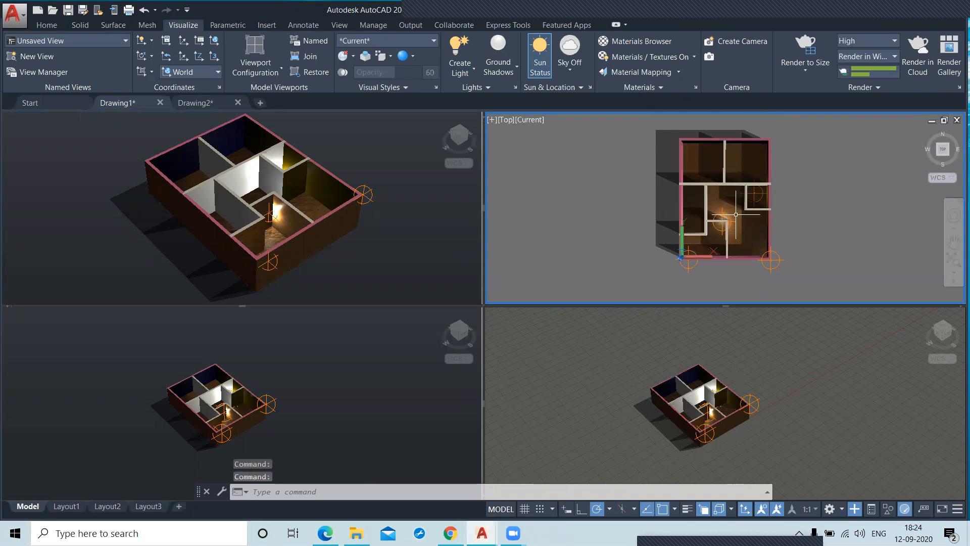
scroll(735, 214, up, 1)
- Activate the lower-left viewport and set it to the Front view of the house
click(352, 351)
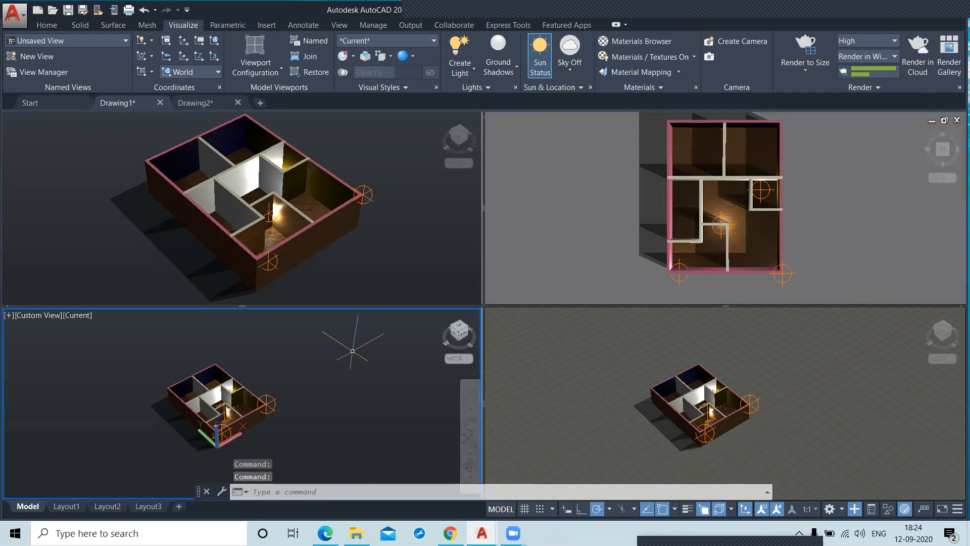
click(352, 351)
click(385, 342)
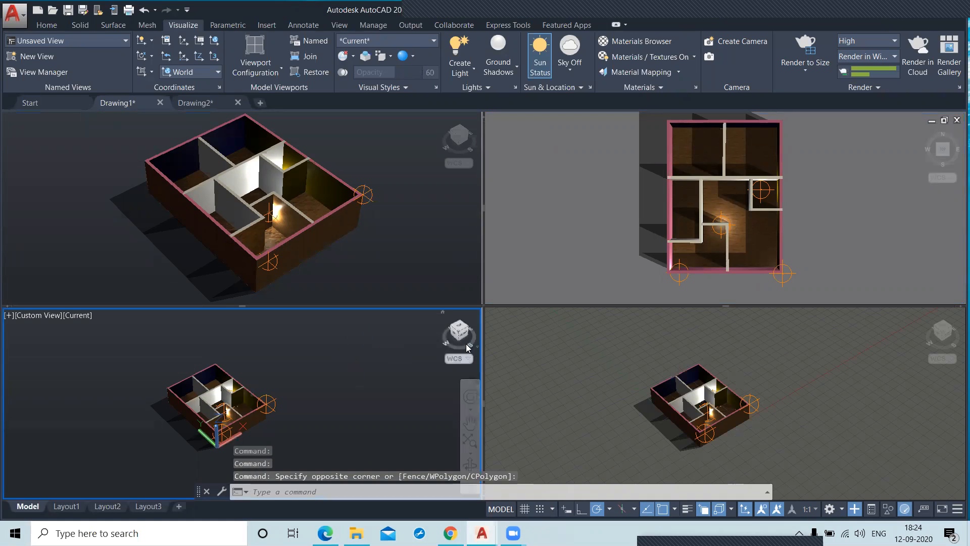
click(463, 337)
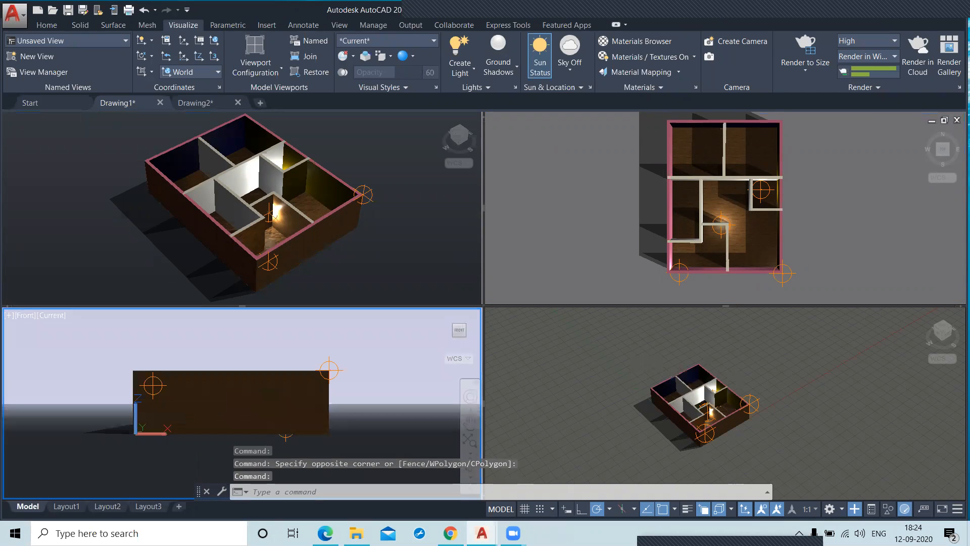
- Make the lower-right custom view current and return model space to a single viewport
click(633, 356)
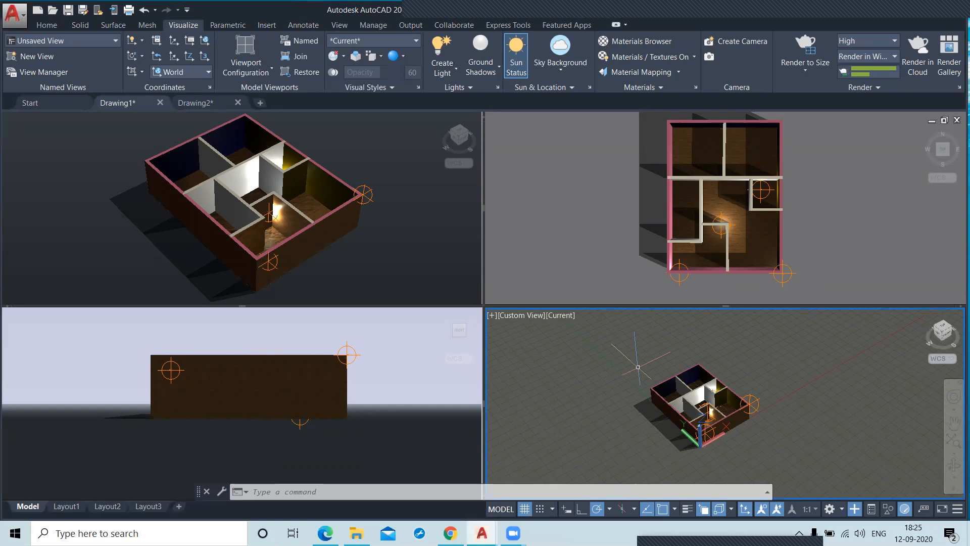
click(268, 72)
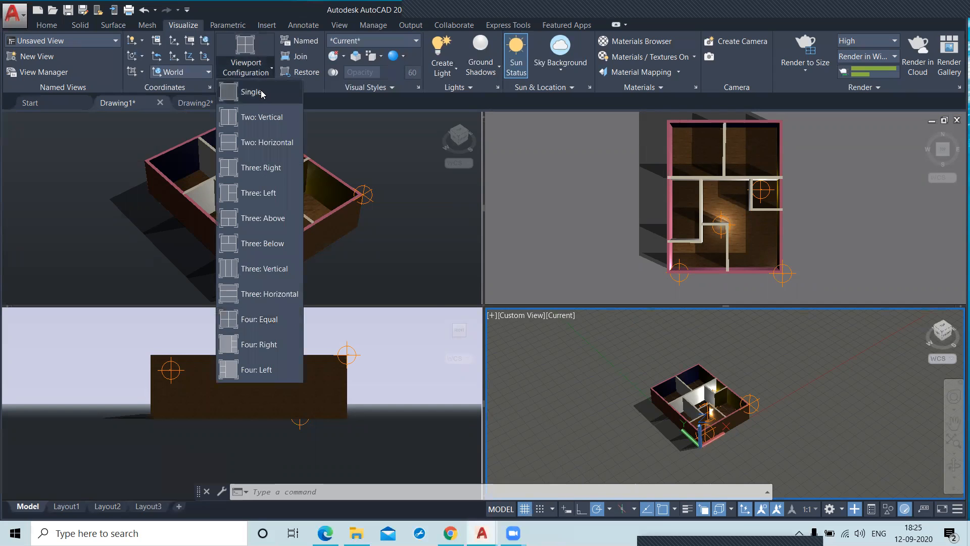
click(257, 92)
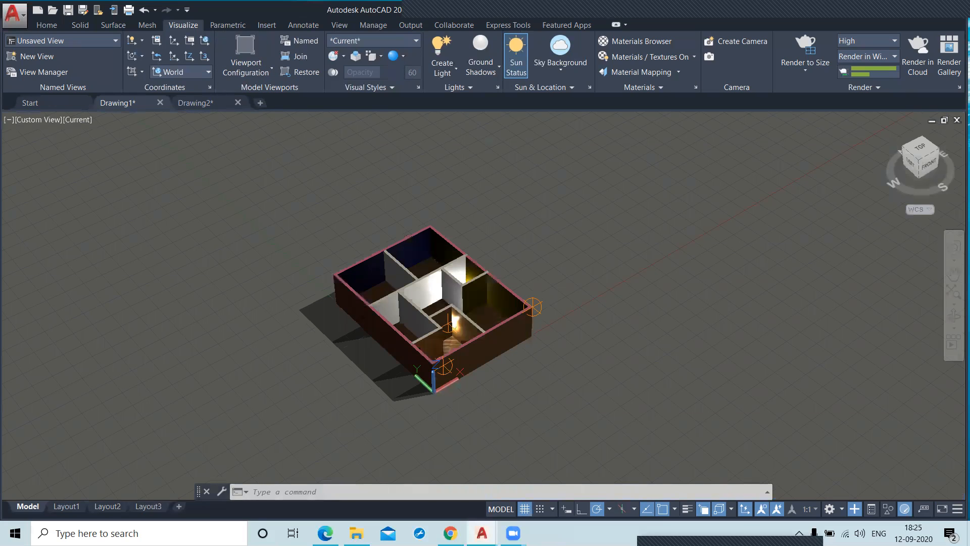